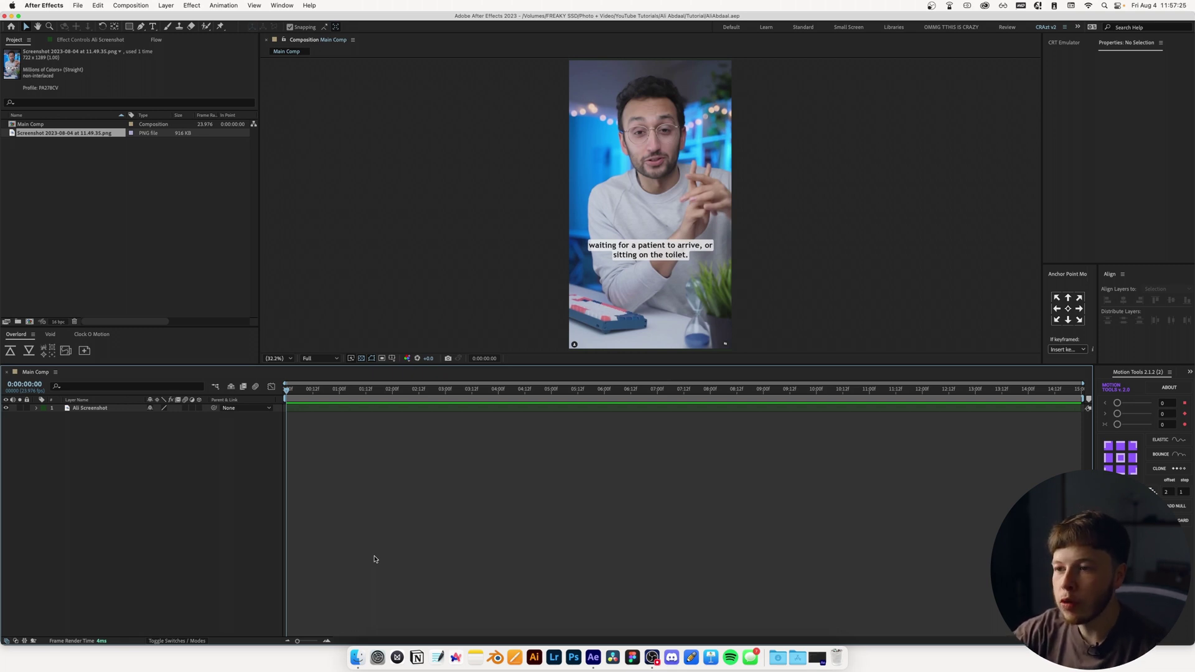
- Import Cutout_Black Square.psd from the Cutouts folder as a composition with layer styles merged into footage, and open its nested Black Square composition
{"action": "key", "text": "super+Tab"}
{"action": "key", "text": "super+Tab"}
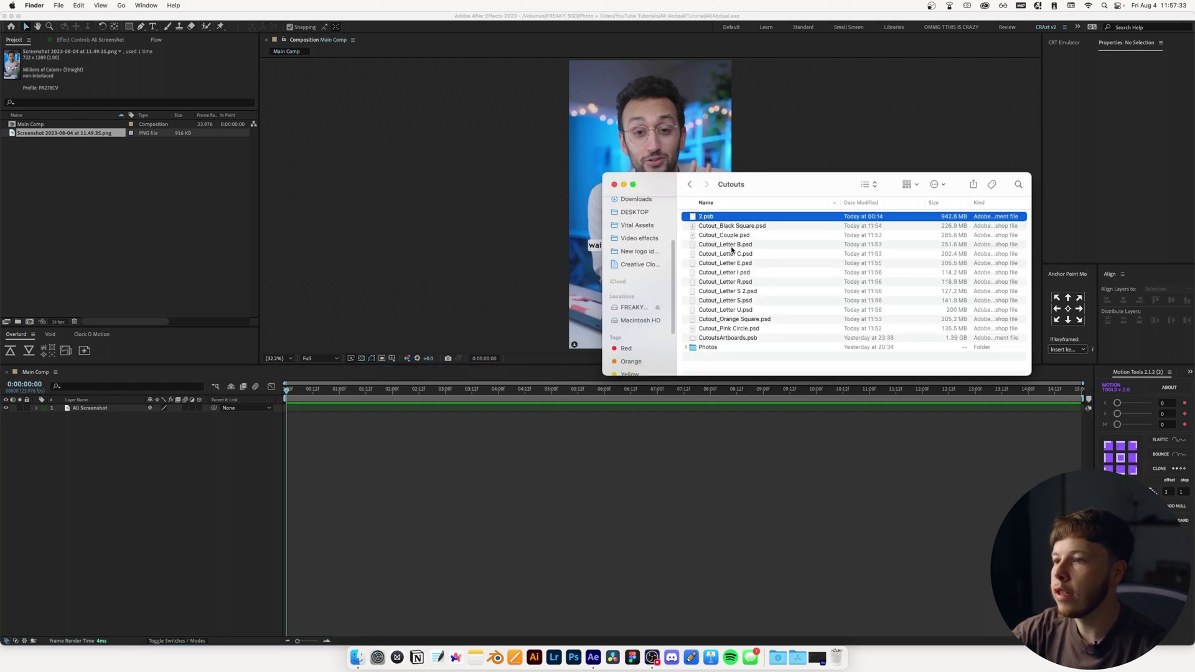
{"action": "left_click", "coordinate": [742, 227]}
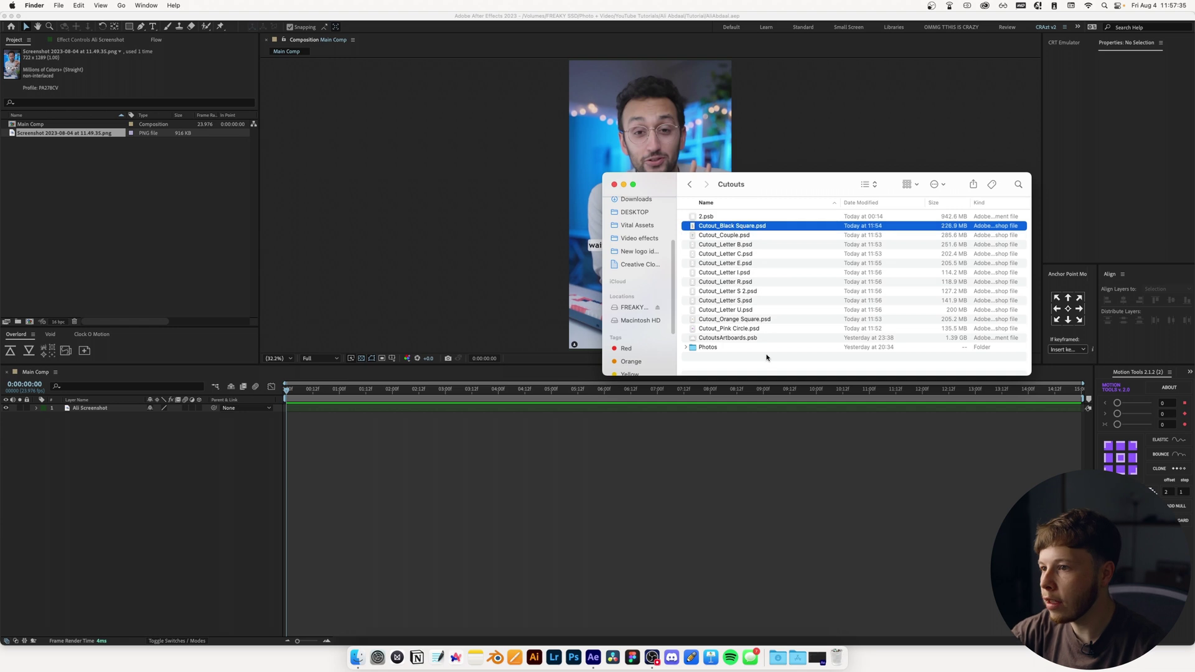
{"action": "left_click_drag", "start_coordinate": [718, 226], "coordinate": [447, 468]}
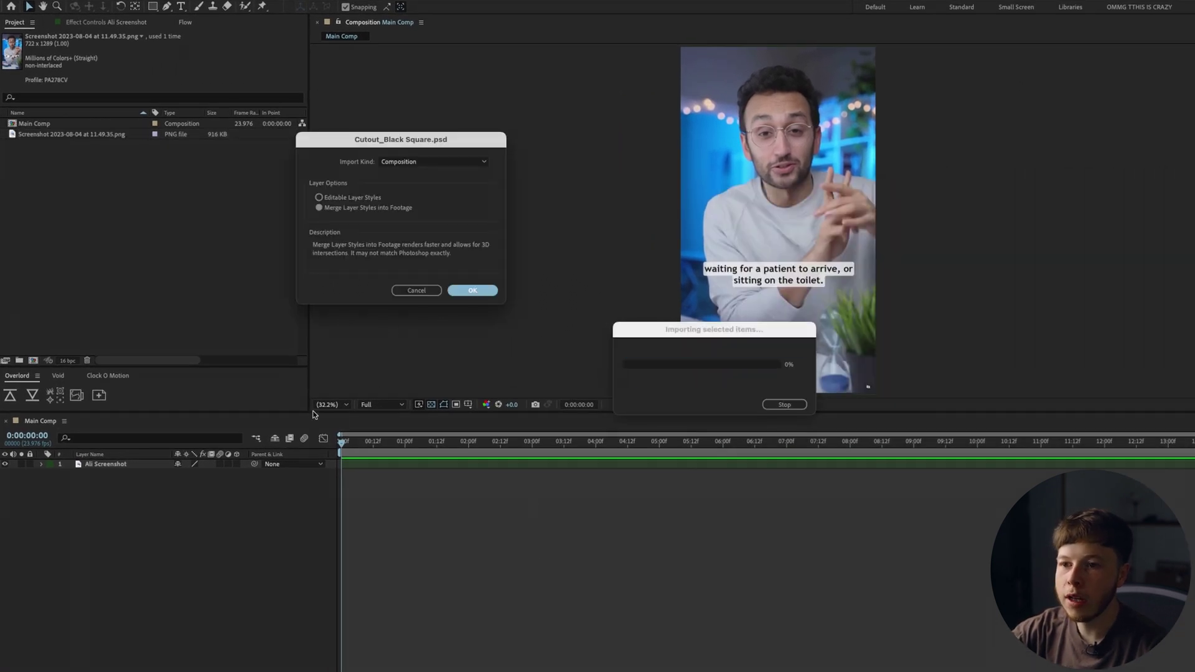
{"action": "key", "text": "Return"}
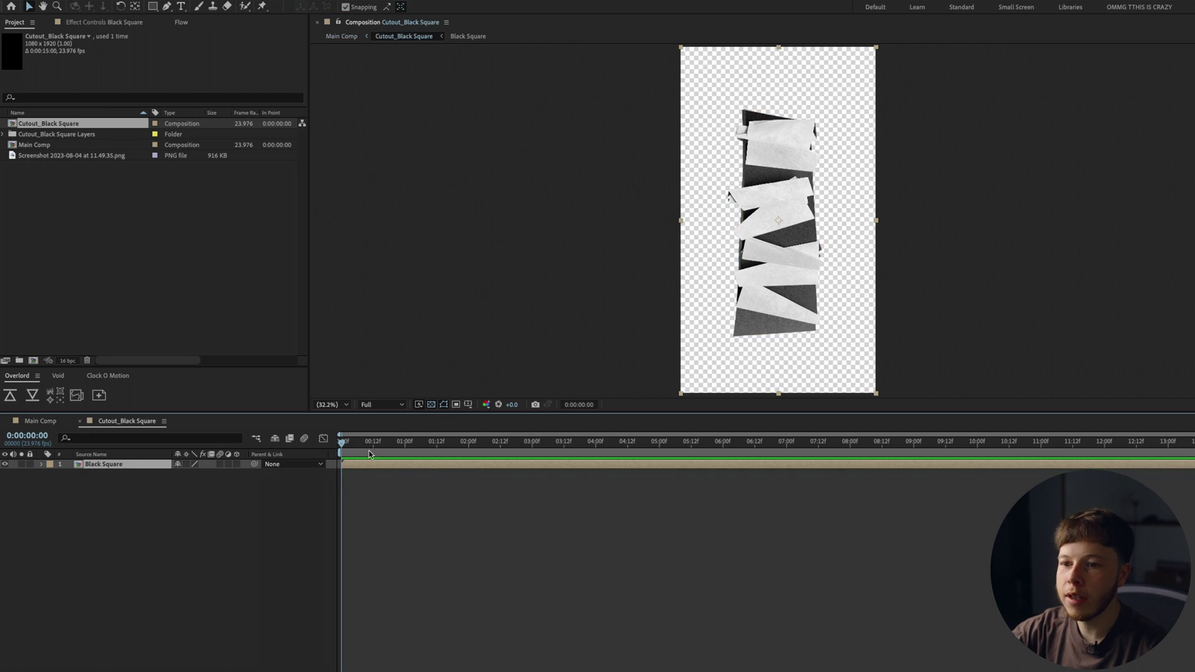
{"action": "double_click", "coordinate": [105, 467]}
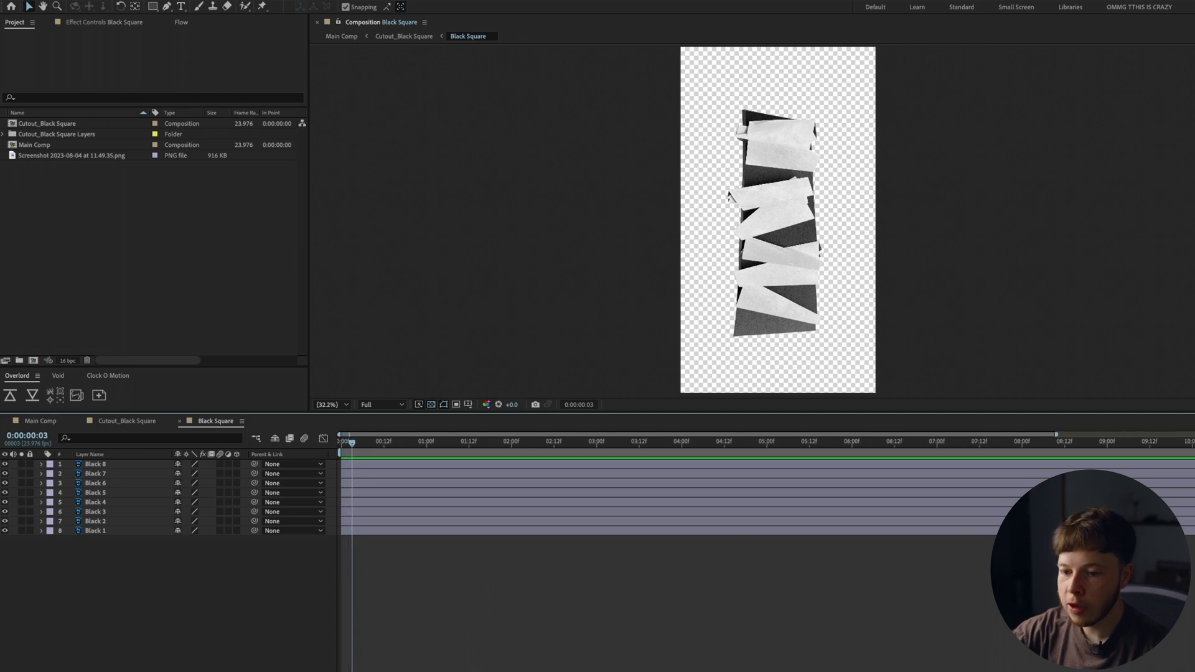
- Trim the eight Black layers to two frames each, sequence them one after another from Black 8 to Black 1, and extend Black 1's end
{"action": "key", "text": "equal"}
{"action": "key", "text": "equal"}
{"action": "key", "text": "equal"}
{"action": "key", "text": "equal"}
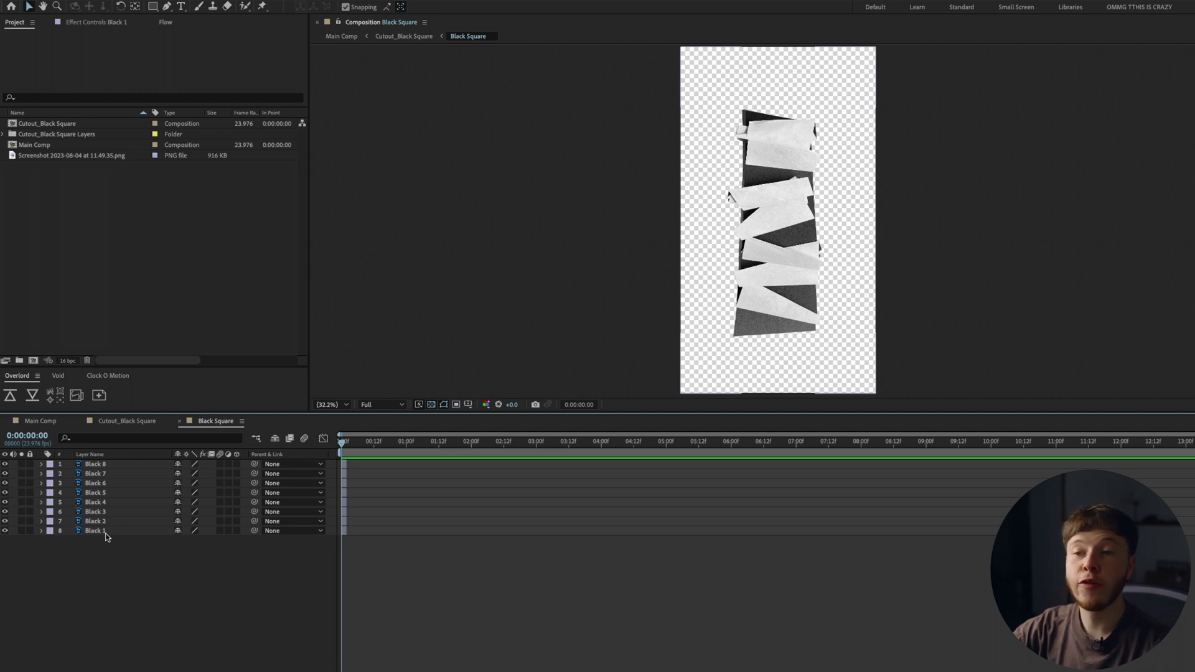
{"action": "key", "text": "ctrl+a"}
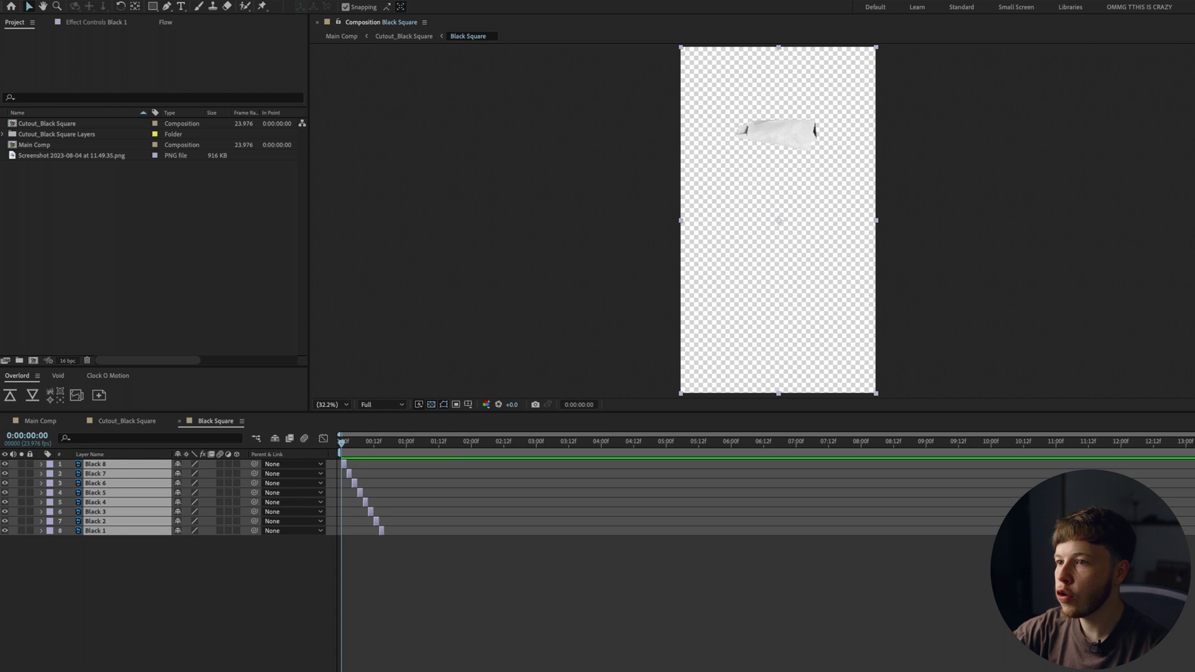
{"action": "left_click", "coordinate": [797, 594]}
{"action": "key", "text": "space"}
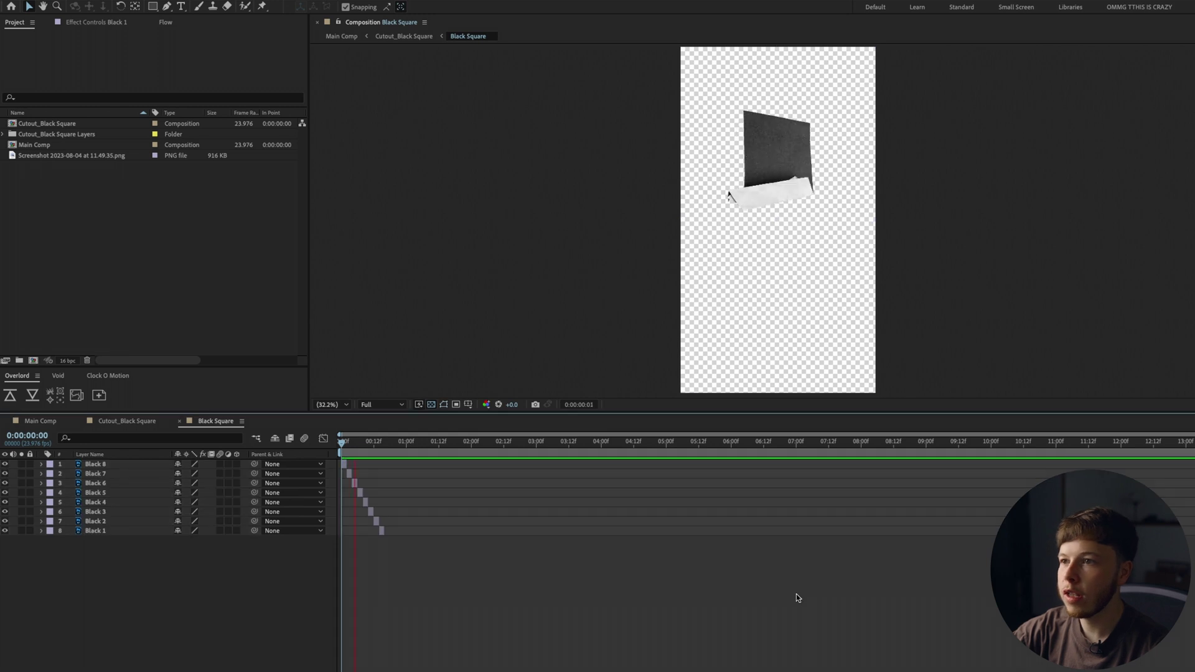
{"action": "left_click_drag", "start_coordinate": [383, 531], "coordinate": [439, 534]}
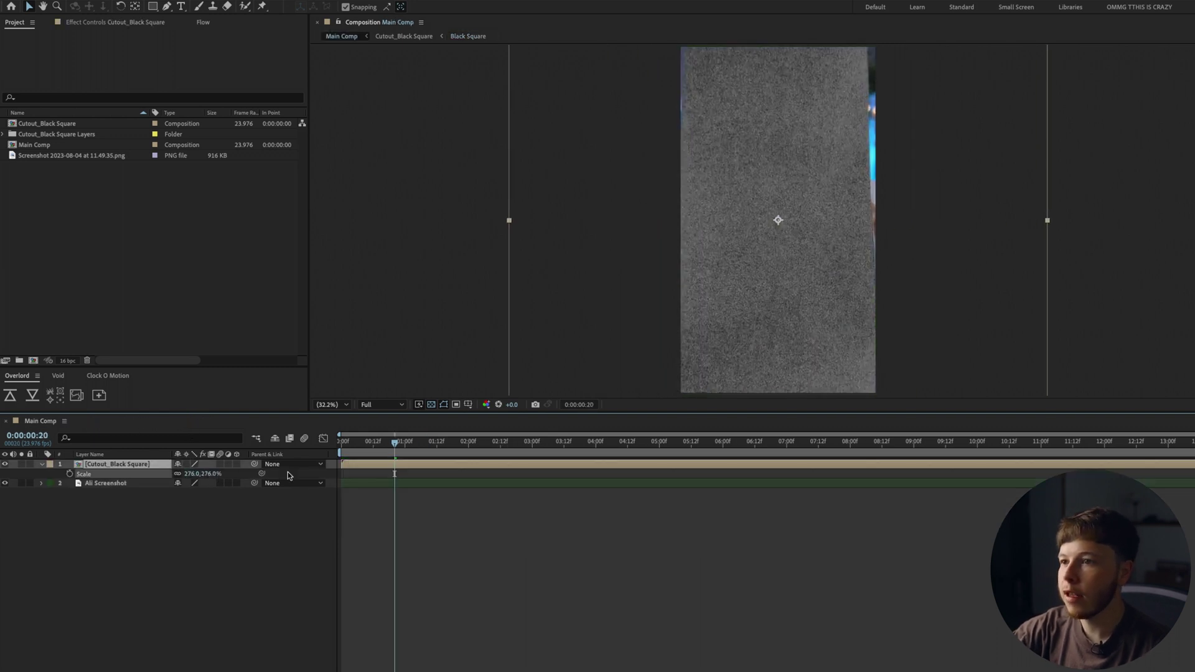
- Scale the Cutout_Black Square layer in Main Comp to 301%, move it up to cover the whole frame, and preview the reveal
{"action": "left_click_drag", "start_coordinate": [296, 470], "coordinate": [299, 470]}
{"action": "left_click_drag", "start_coordinate": [775, 320], "coordinate": [806, 205]}
{"action": "left_click", "coordinate": [379, 443]}
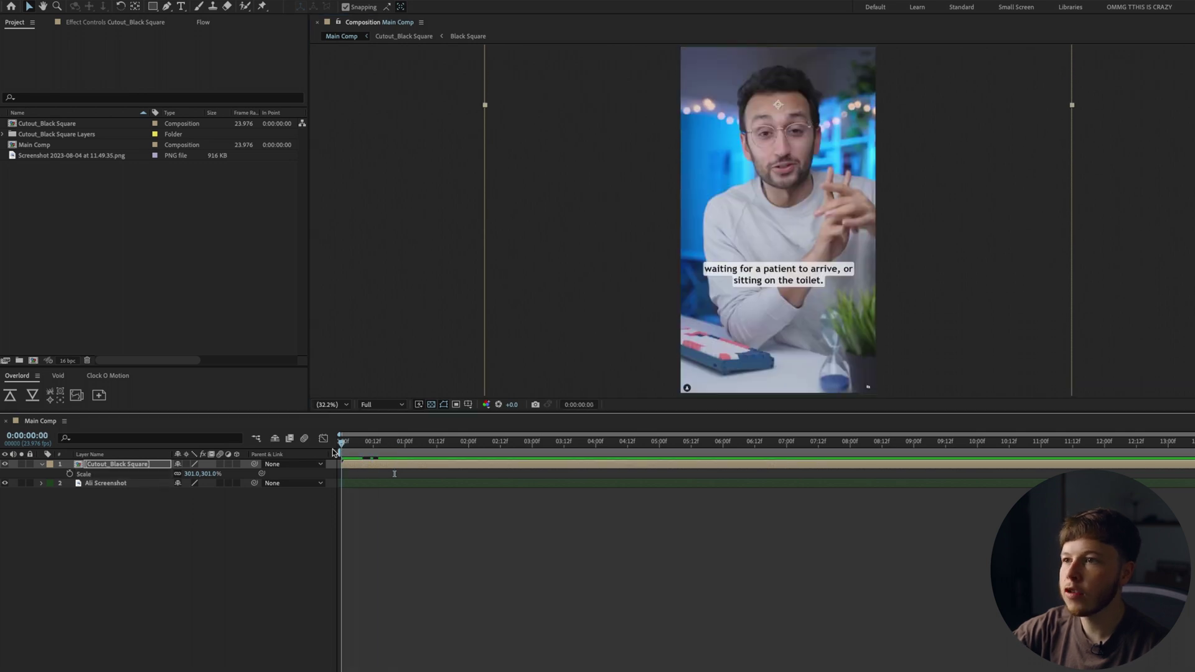
{"action": "key", "text": "space"}
{"action": "key", "text": "space"}
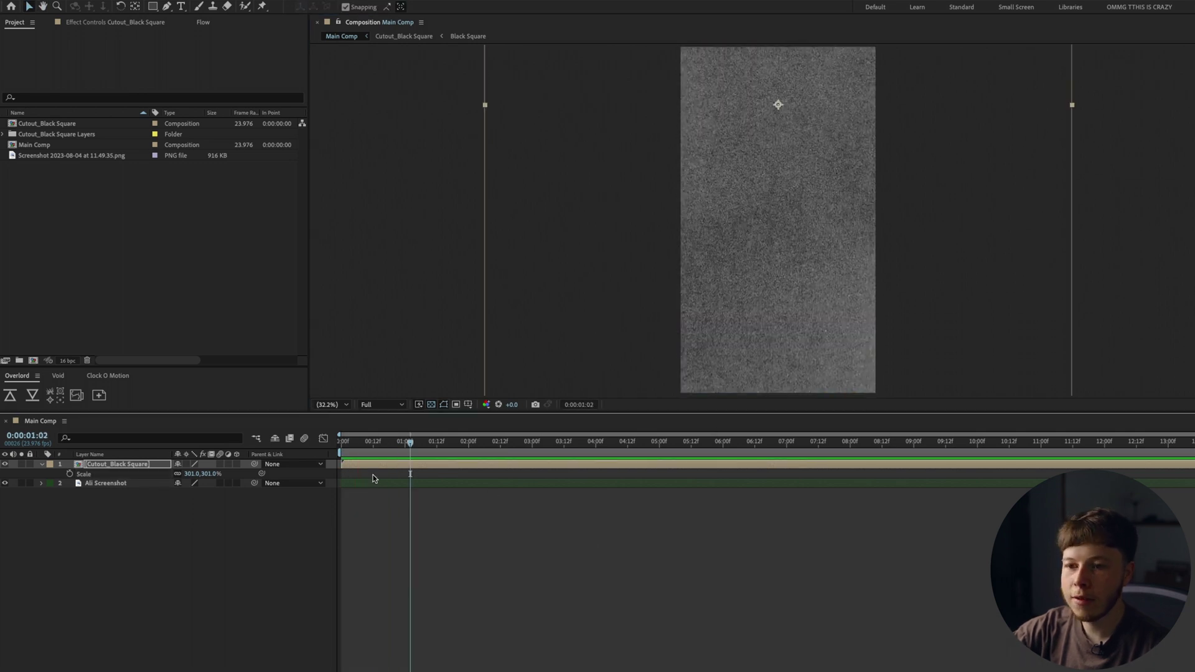
- Import Cutout_Couple.psd from the Cutouts folder as a composition with layer styles merged into footage
{"action": "key", "text": "super+Tab"}
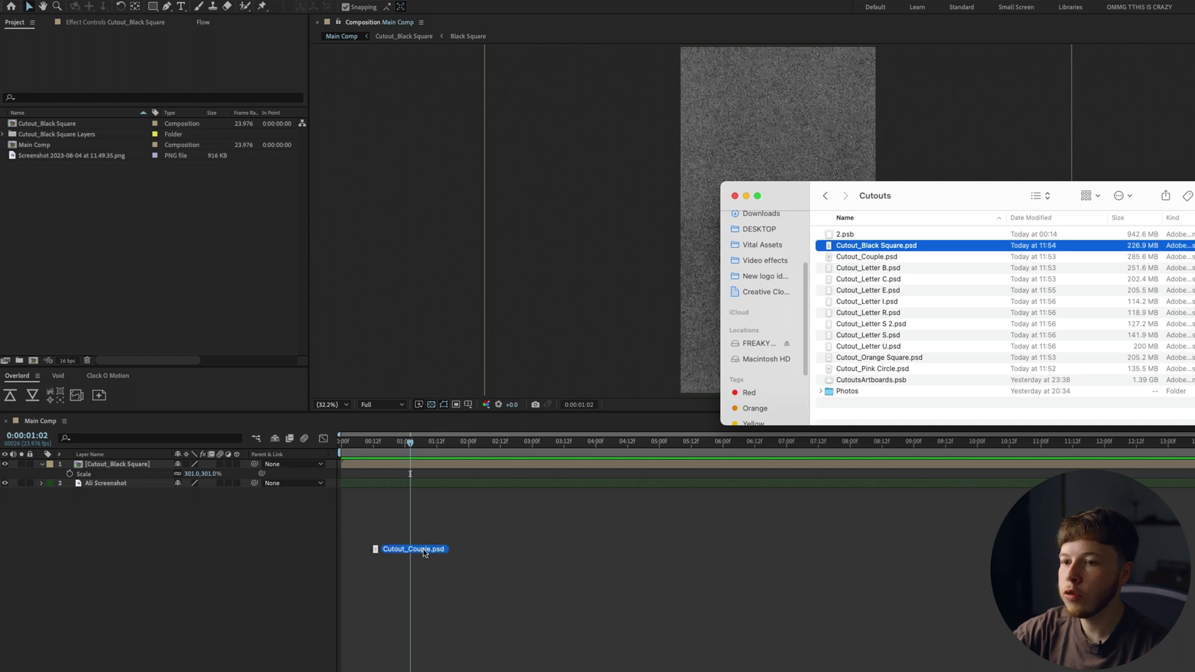
{"action": "left_click_drag", "start_coordinate": [423, 552], "coordinate": [381, 534]}
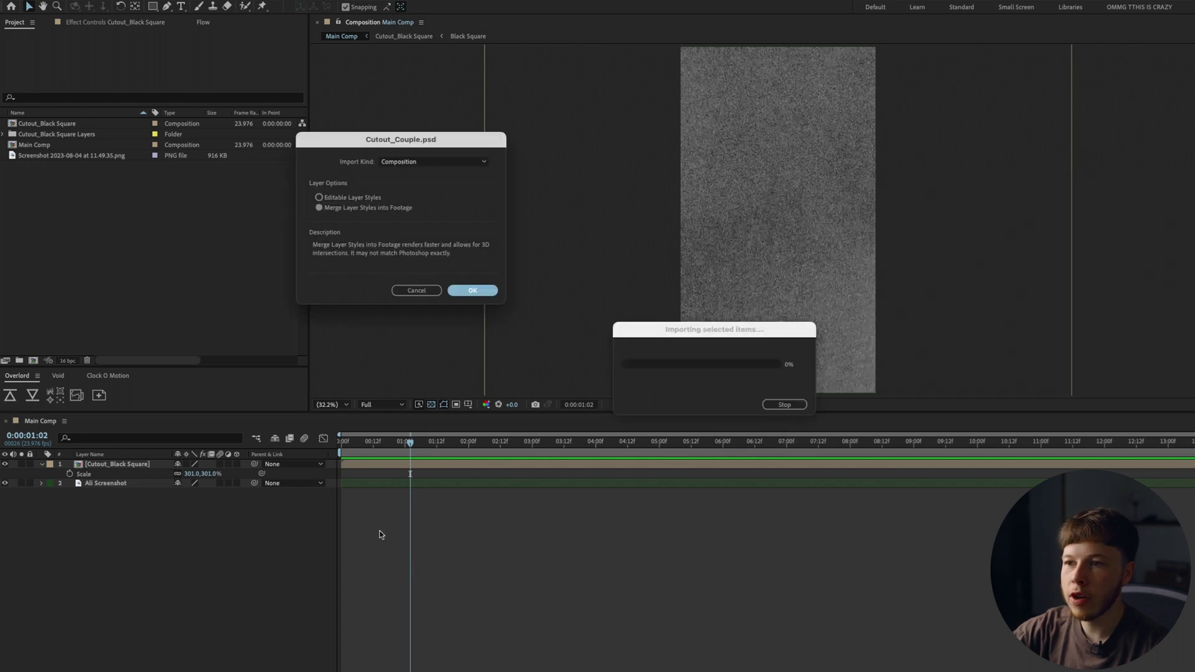
{"action": "left_click", "coordinate": [480, 292]}
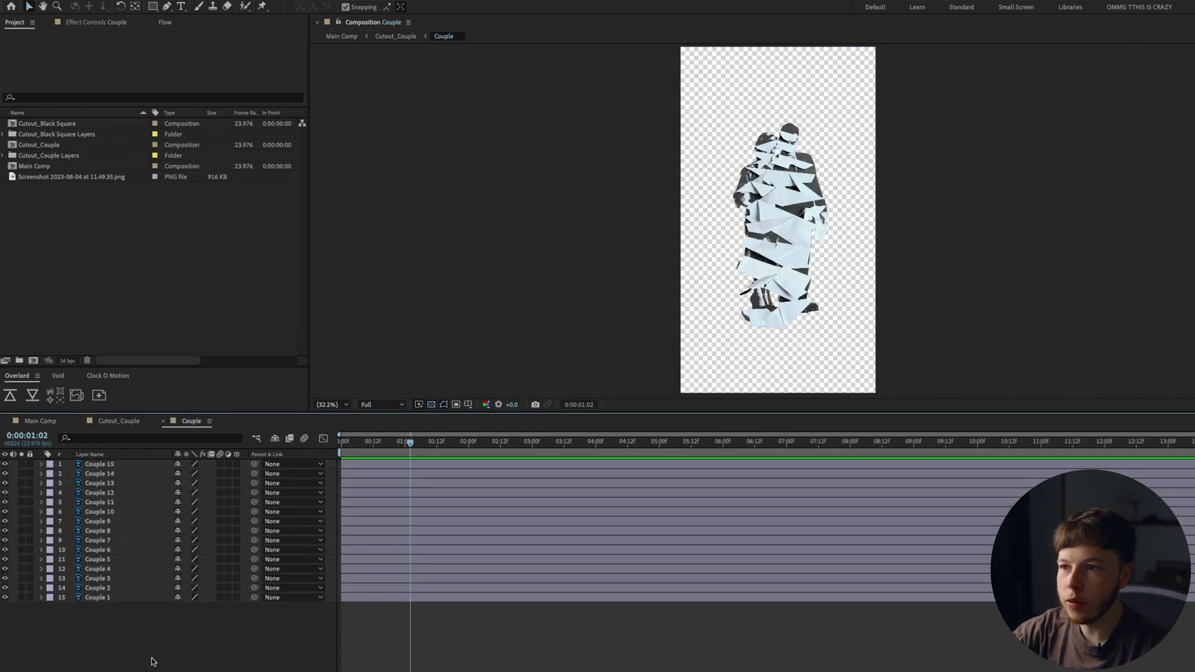
- Trim all fifteen Couple layers to two frames, sequence them from Couple 15 to Couple 1, and extend the end of Couple 1
{"action": "left_click_drag", "start_coordinate": [155, 656], "coordinate": [304, 443]}
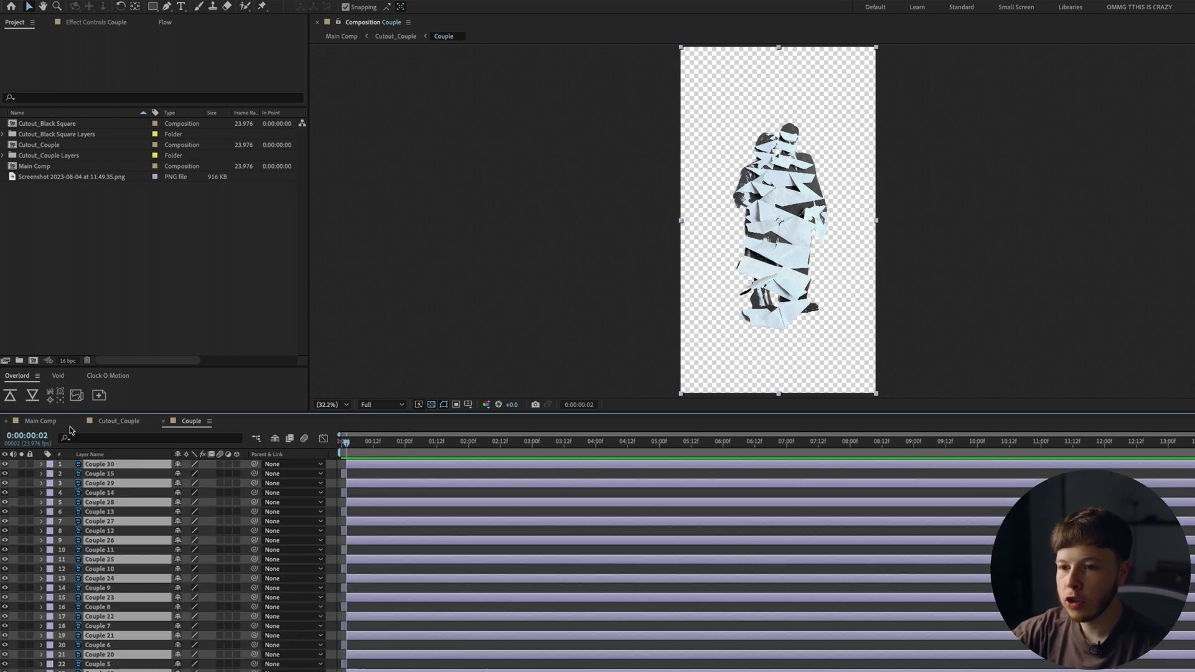
{"action": "key", "text": "alt+bracketright"}
{"action": "left_click", "coordinate": [341, 439]}
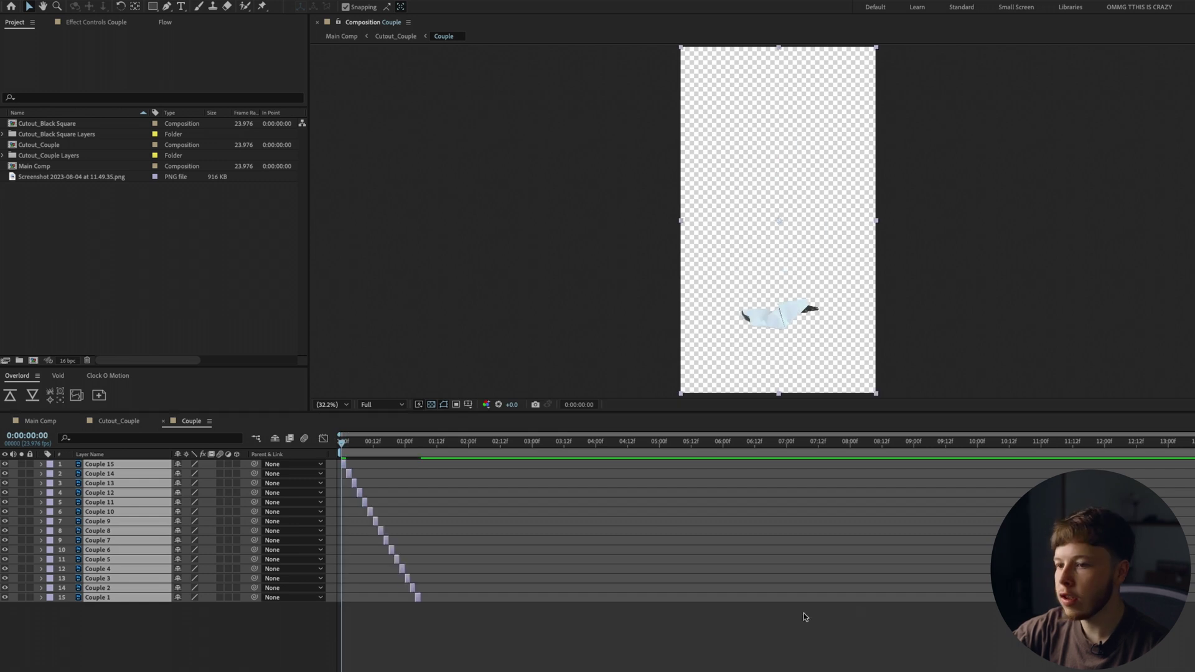
{"action": "left_click", "coordinate": [722, 650]}
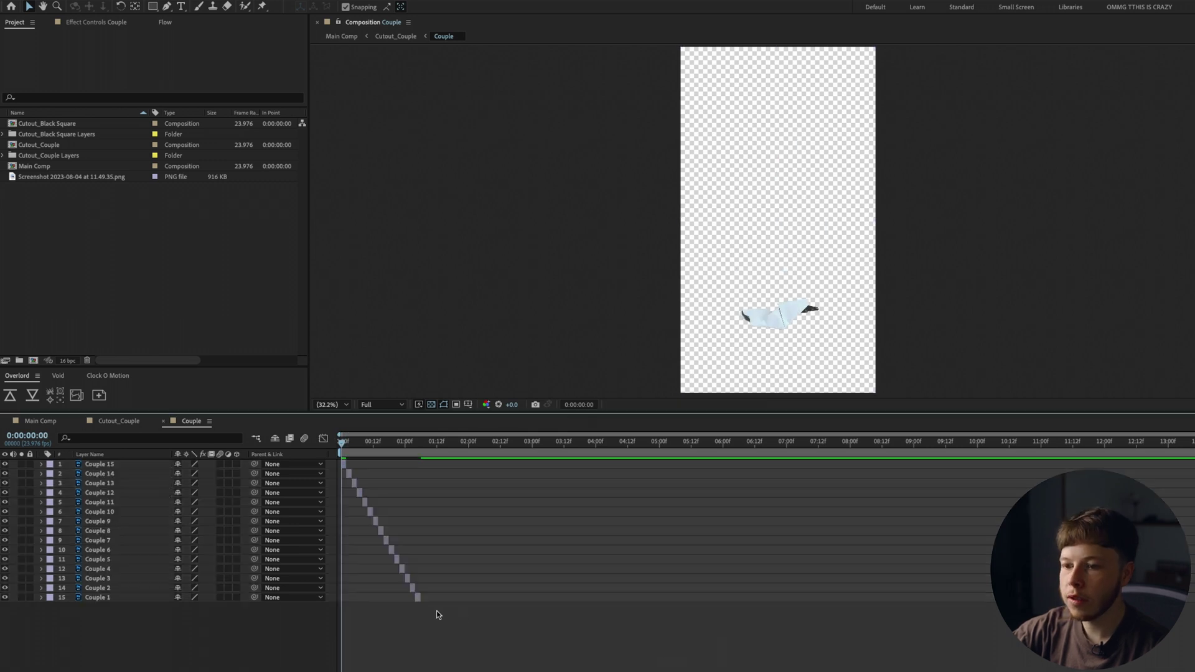
{"action": "left_click_drag", "start_coordinate": [424, 599], "coordinate": [977, 599]}
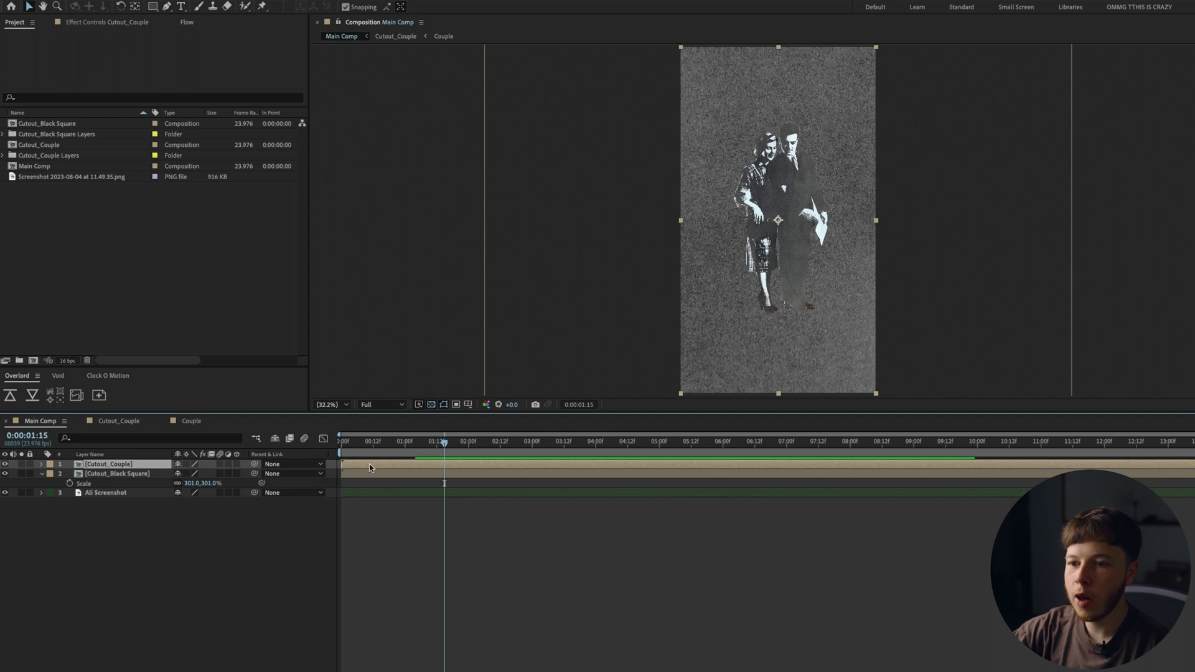
- Start the Cutout_Black Square layer about 12 frames in, enlarge Cutout_Couple to 149% lower in the frame, and preview the animation
{"action": "mouse_move", "coordinate": [373, 476]}
{"action": "left_mouse_down"}
{"action": "mouse_move", "coordinate": [395, 475]}
{"action": "mouse_move", "coordinate": [347, 454]}
{"action": "mouse_move", "coordinate": [408, 454]}
{"action": "mouse_move", "coordinate": [379, 453]}
{"action": "left_mouse_up"}
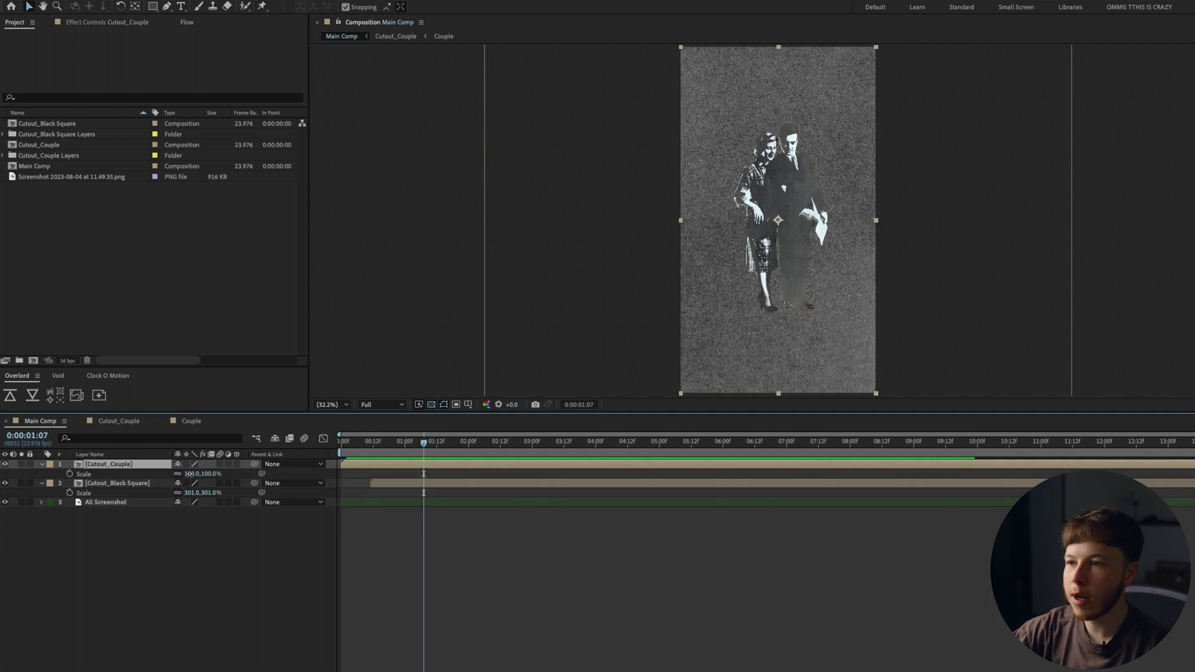
{"action": "left_click_drag", "start_coordinate": [189, 474], "coordinate": [219, 474]}
{"action": "mouse_move", "coordinate": [791, 327]}
{"action": "left_mouse_down"}
{"action": "mouse_move", "coordinate": [787, 350]}
{"action": "mouse_move", "coordinate": [782, 319]}
{"action": "left_mouse_up"}
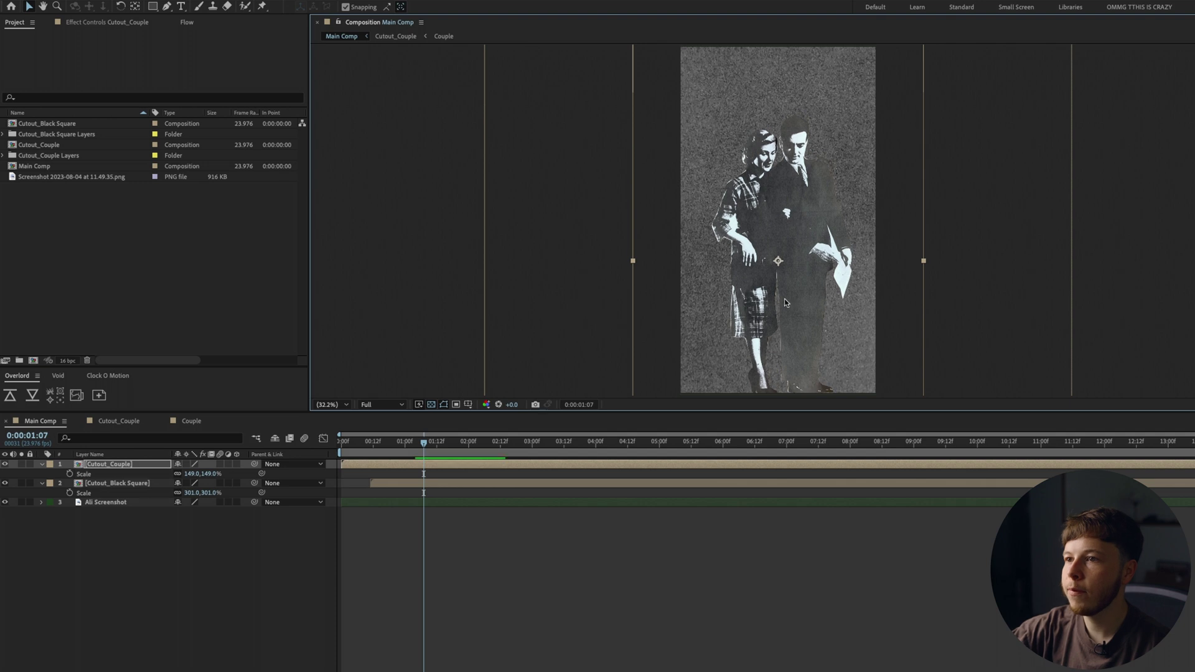
{"action": "scroll", "coordinate": [784, 299], "scroll_direction": "down", "scroll_amount": 2}
{"action": "left_click_drag", "start_coordinate": [406, 443], "coordinate": [288, 445]}
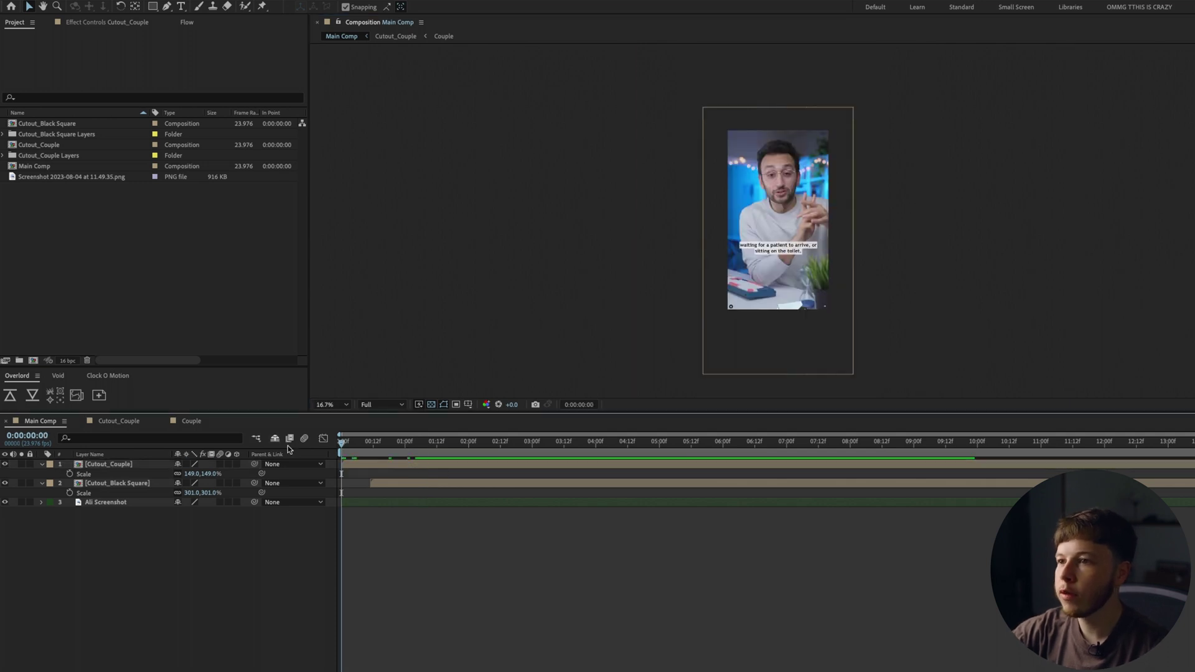
{"action": "key", "text": "space"}
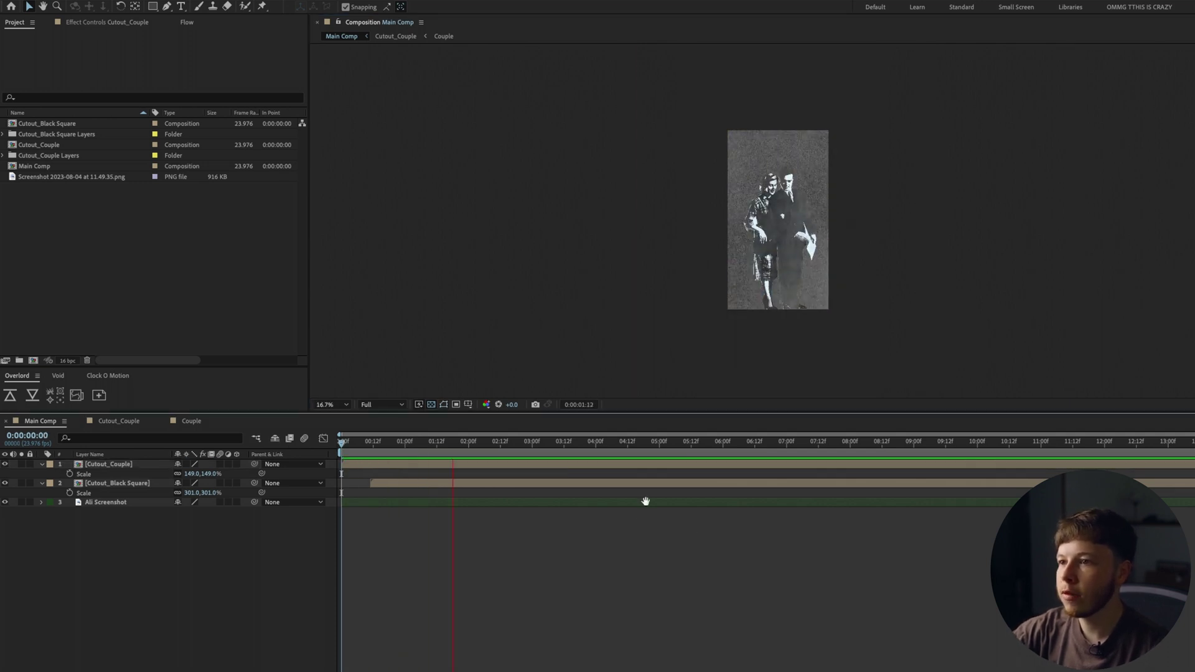
{"action": "scroll", "coordinate": [800, 243], "scroll_direction": "up", "scroll_amount": 2}
{"action": "key", "text": "space"}
- Apply the Hue/Saturation effect to the Cutout_Black Square layer
{"action": "left_click", "coordinate": [408, 483]}
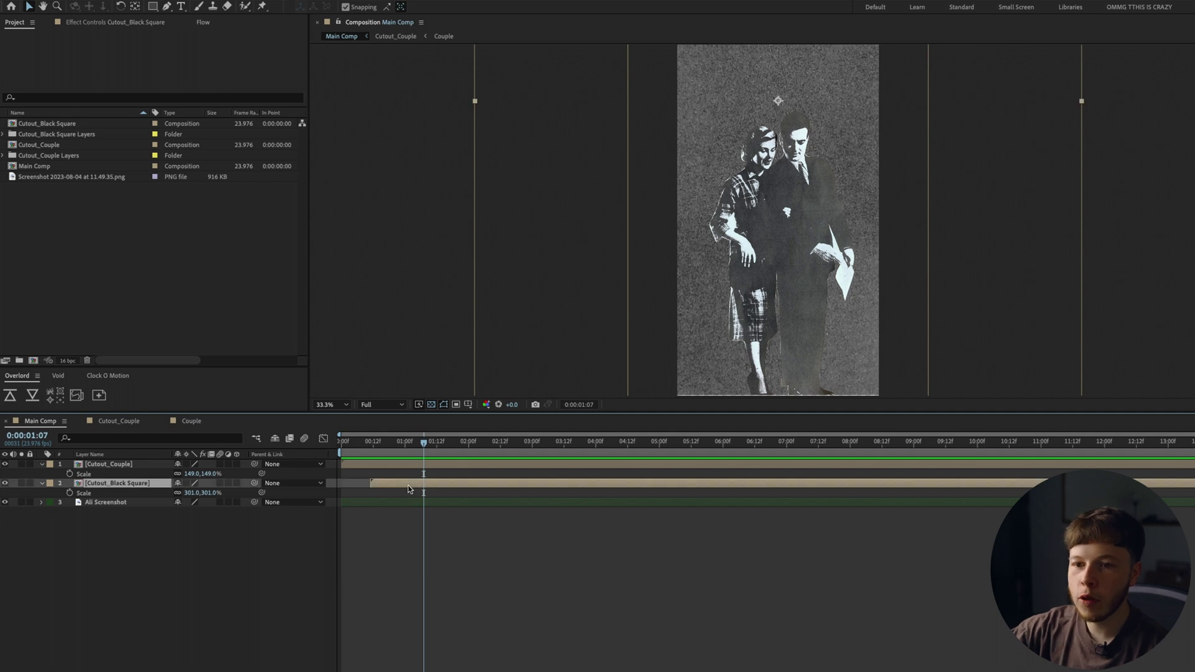
{"action": "key", "text": "ctrl+space"}
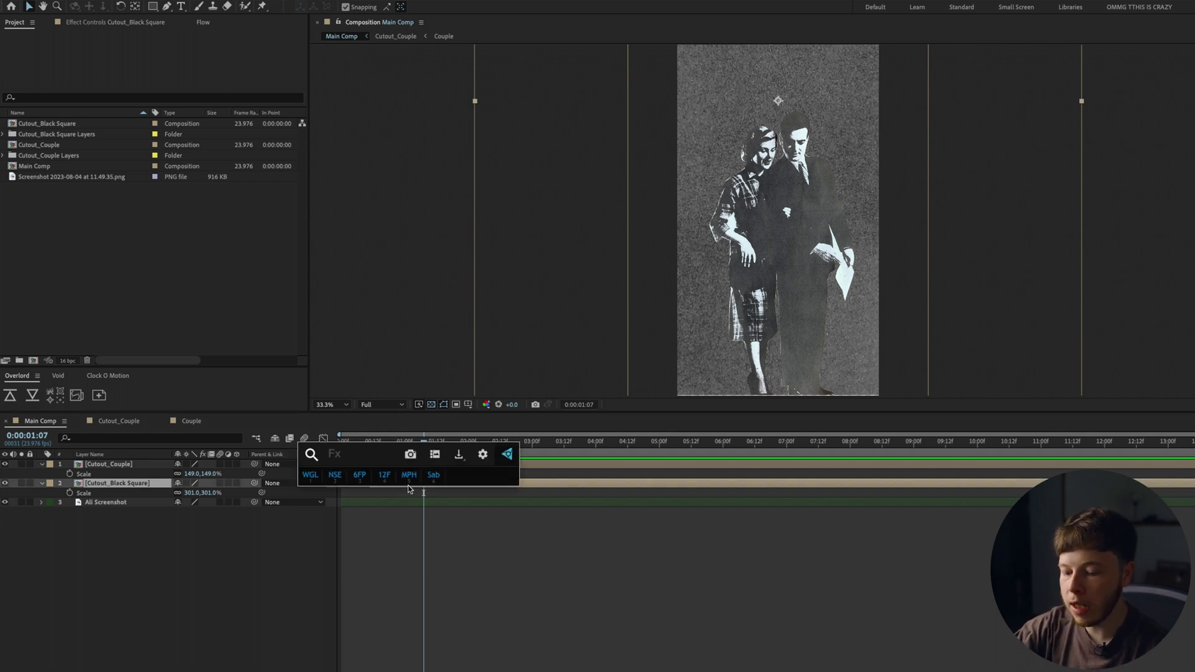
{"action": "type", "text": "hyue"}
{"action": "key", "text": "BackSpace"}
{"action": "key", "text": "BackSpace"}
{"action": "key", "text": "BackSpace"}
{"action": "type", "text": "ue"}
{"action": "key", "text": "Return"}
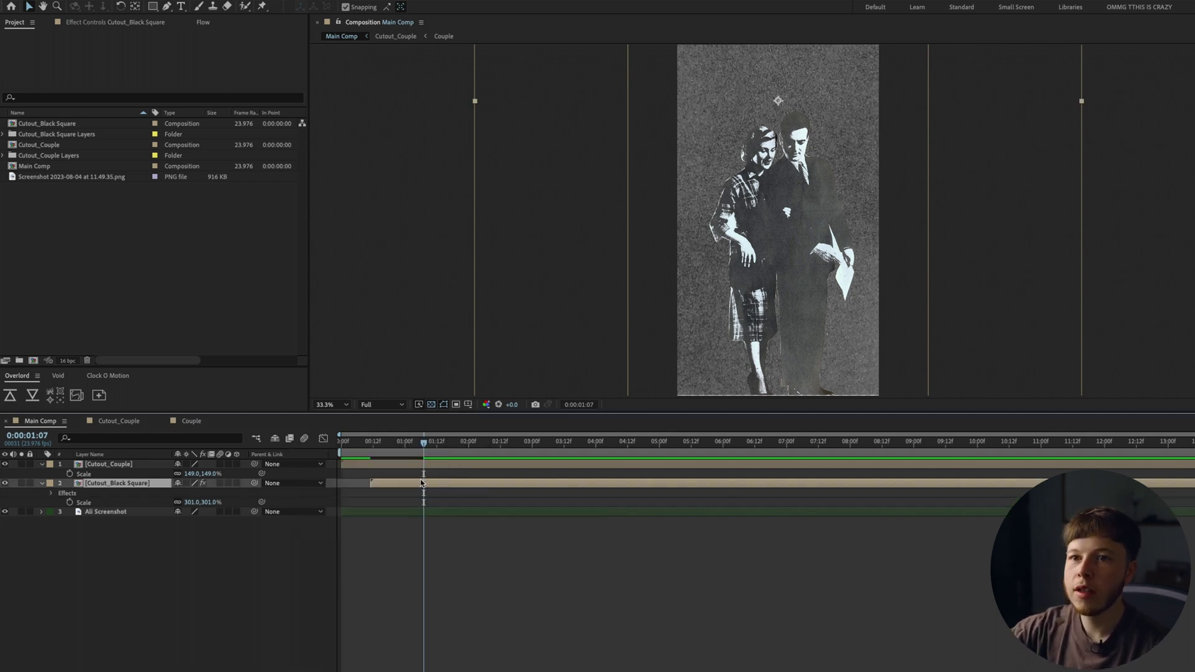
- Colorize the Cutout_Black Square layer teal with a Colorize Hue of 183° and preview the composition from the start
{"action": "left_click", "coordinate": [113, 23]}
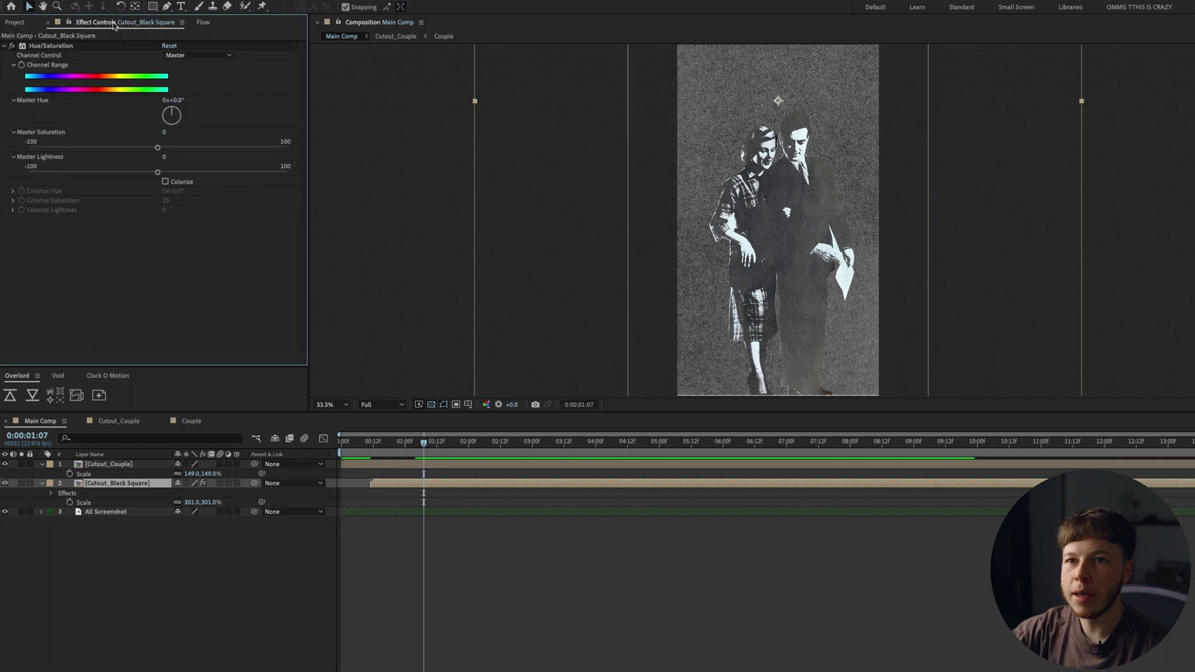
{"action": "left_click", "coordinate": [165, 181]}
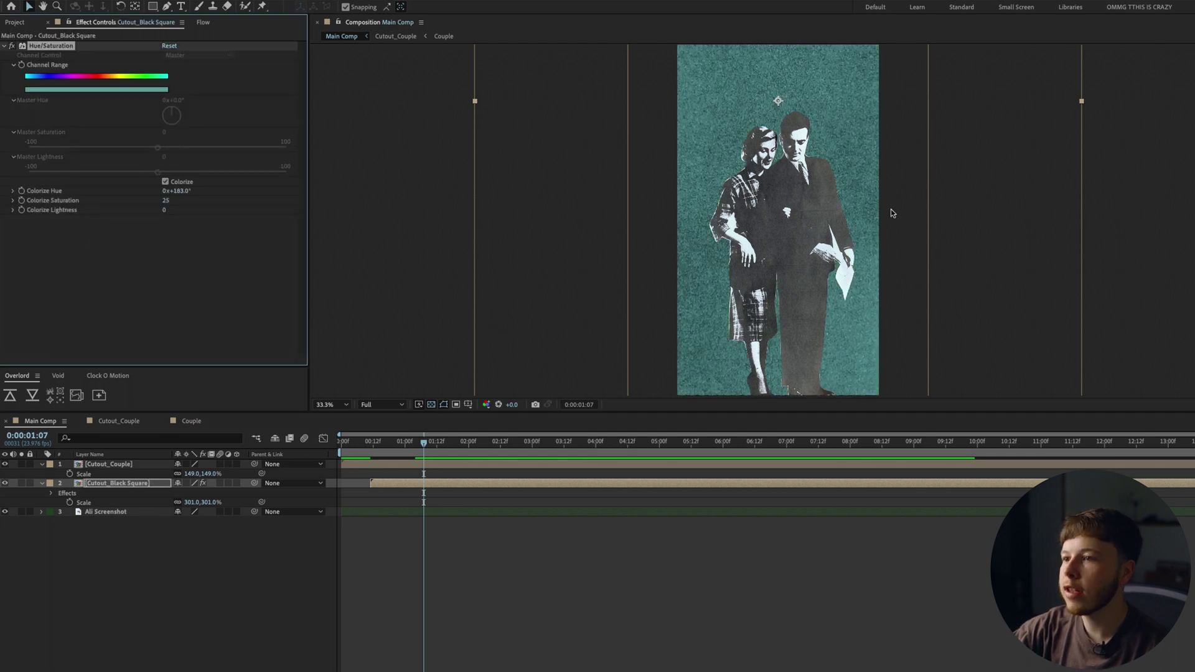
{"action": "left_click", "coordinate": [589, 580]}
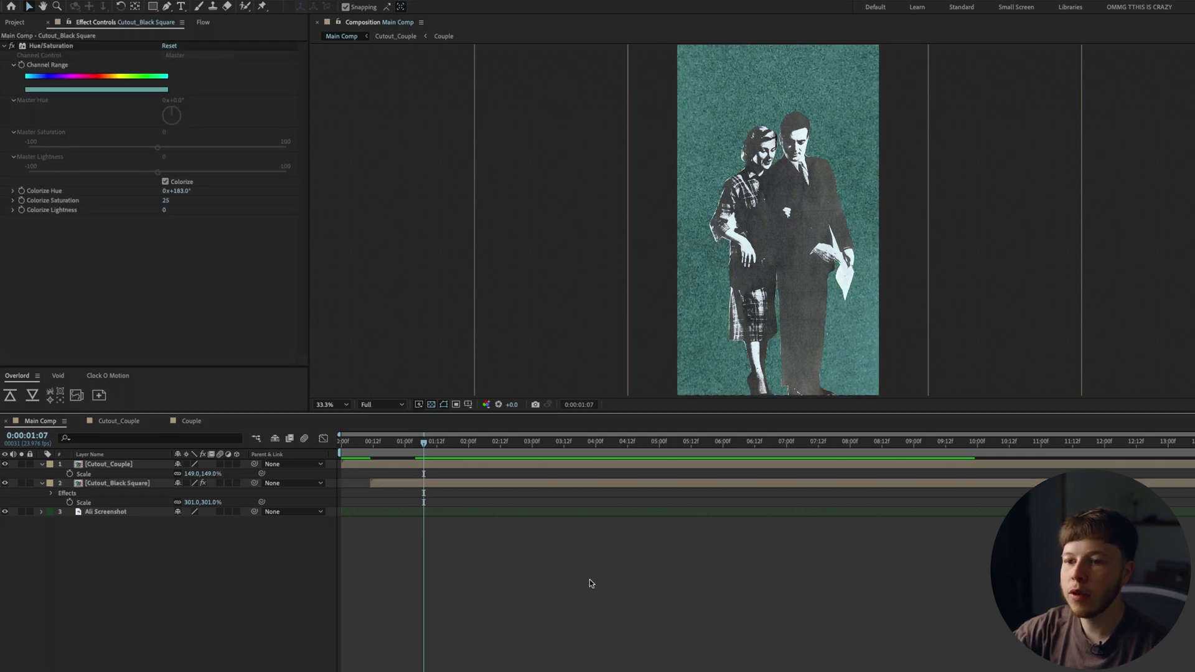
{"action": "key", "text": "space"}
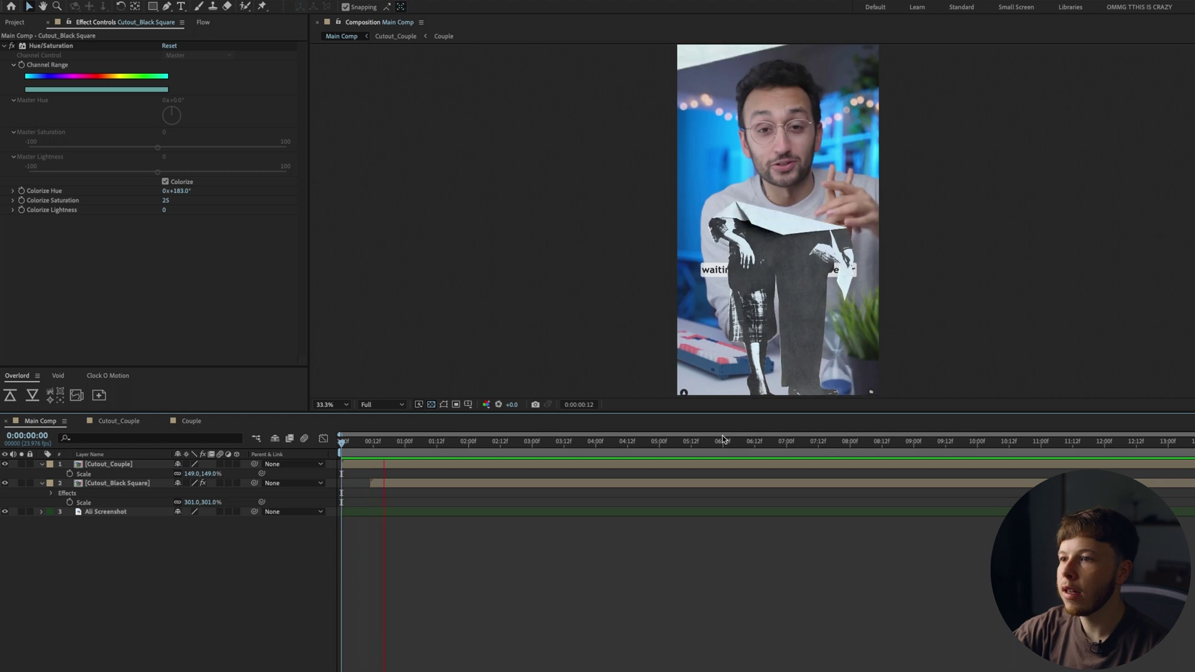
{"action": "key", "text": "space"}
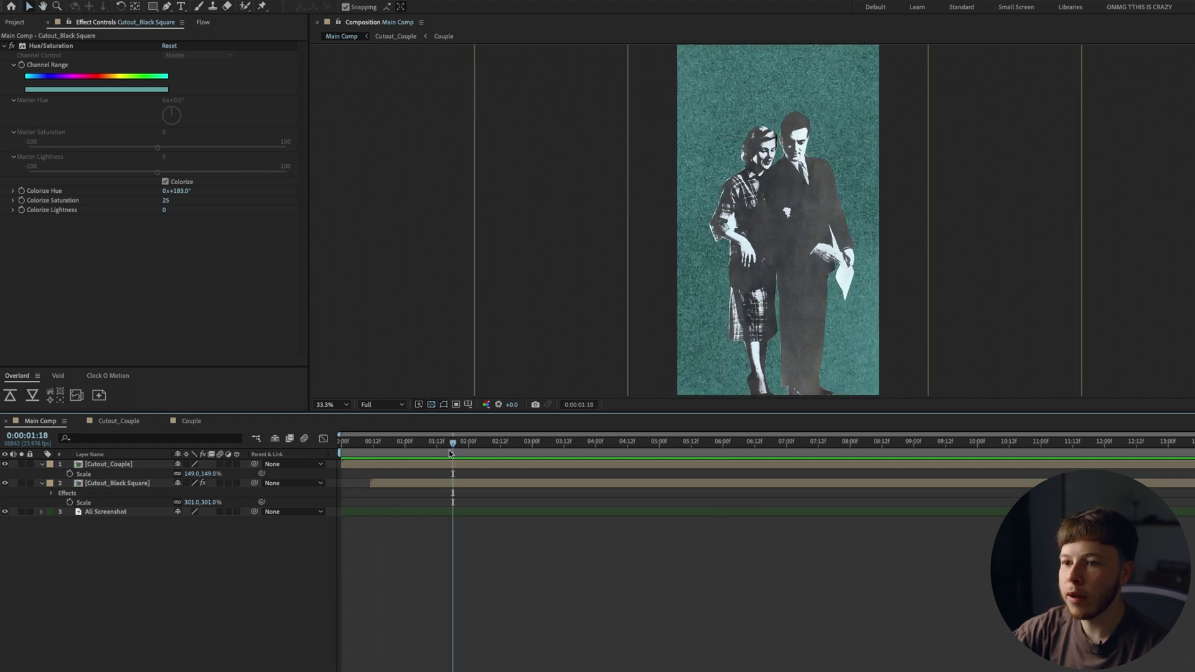
- Keyframe Cutout_Couple's Position from 0:00:01:05 to 0:00:01:21, shifting the couple in uneven steps down to about 435, 2590
{"action": "left_click_drag", "start_coordinate": [452, 442], "coordinate": [419, 465]}
{"action": "left_click", "coordinate": [423, 467]}
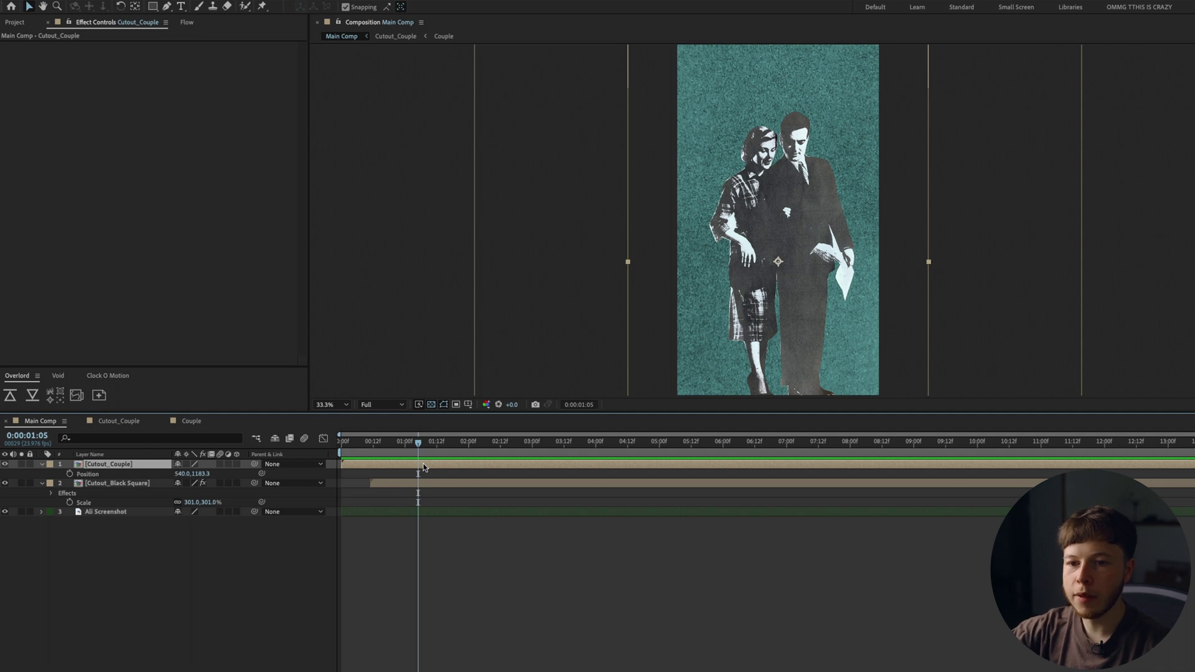
{"action": "key", "text": "Page_Down"}
{"action": "key", "text": "Page_Down"}
{"action": "key", "text": "Page_Down"}
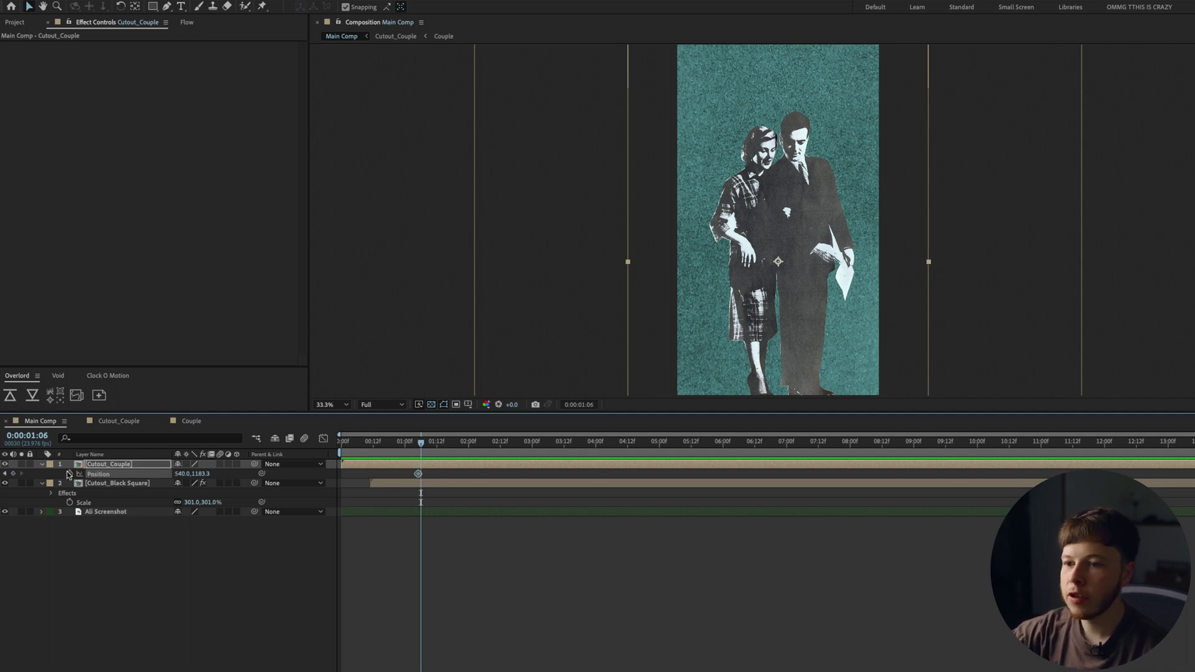
{"action": "left_click_drag", "start_coordinate": [788, 284], "coordinate": [498, 473]}
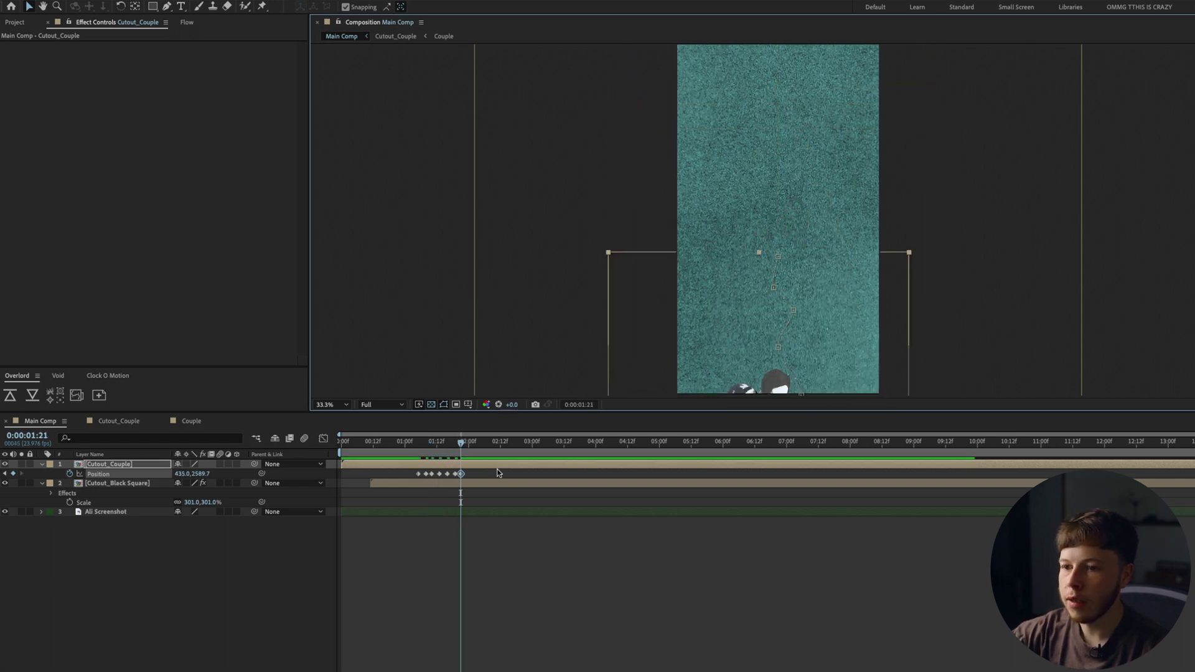
- Convert Cutout_Couple's Position keyframes to hold keyframes, spread them unevenly between about 0:00:01:06 and 0:00:02:01, and preview the motion
{"action": "left_click", "coordinate": [498, 472]}
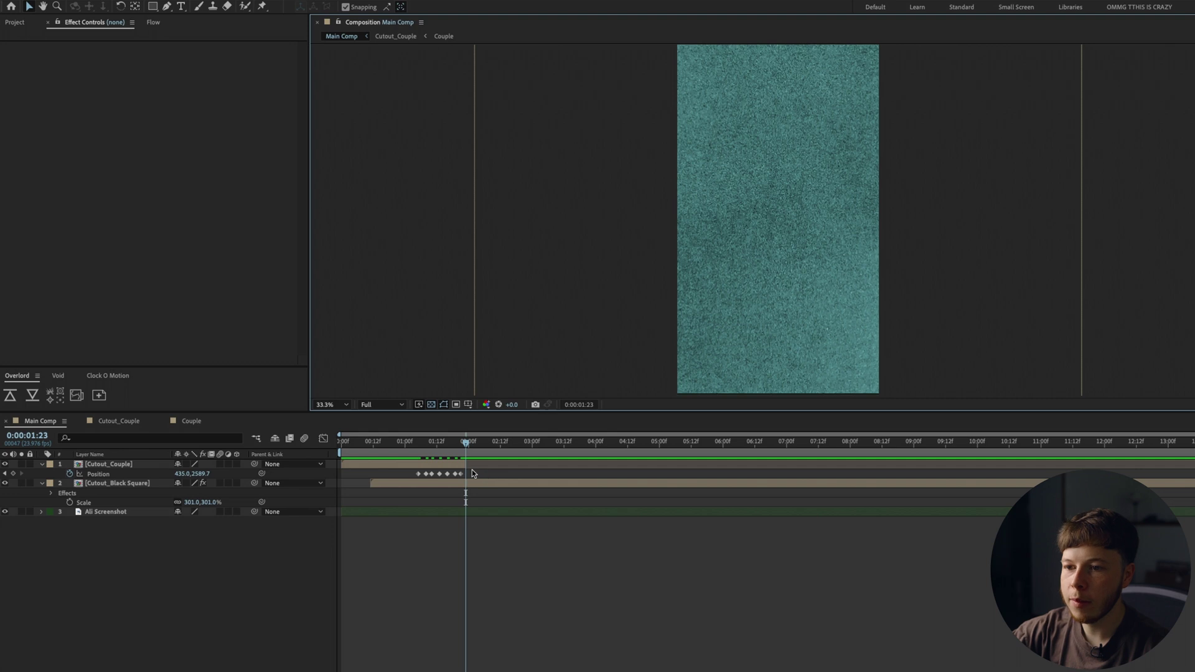
{"action": "left_click_drag", "start_coordinate": [473, 470], "coordinate": [394, 484]}
{"action": "right_click", "coordinate": [434, 477]}
{"action": "left_click", "coordinate": [410, 510]}
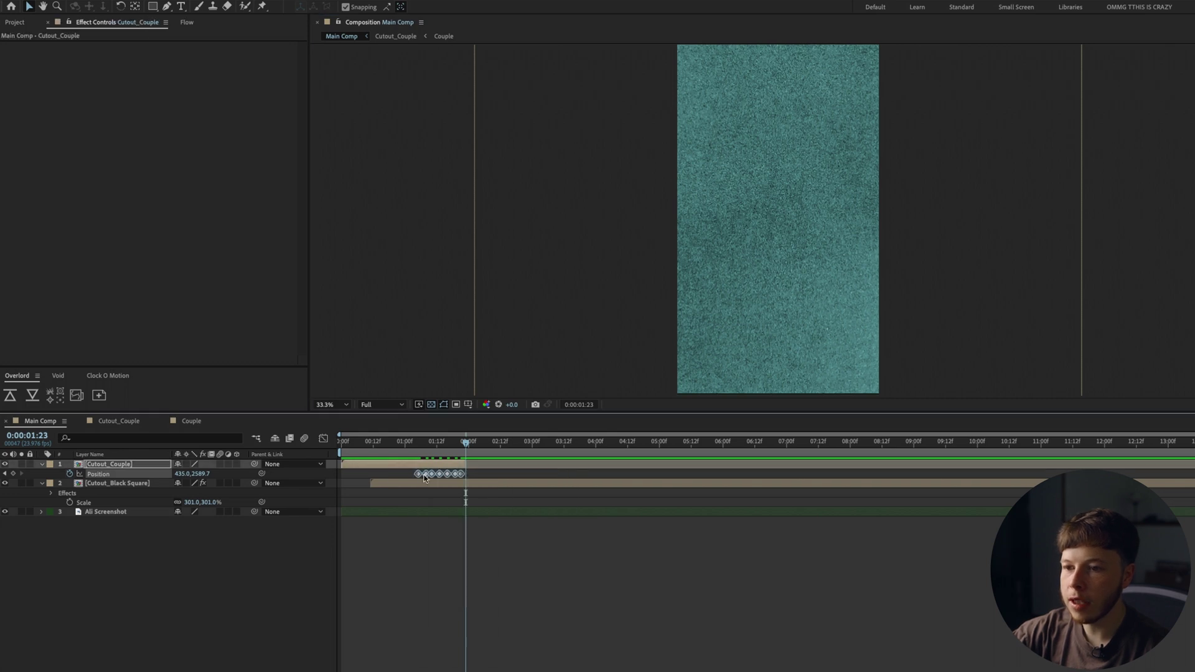
{"action": "right_click", "coordinate": [424, 477]}
{"action": "left_click", "coordinate": [542, 540]}
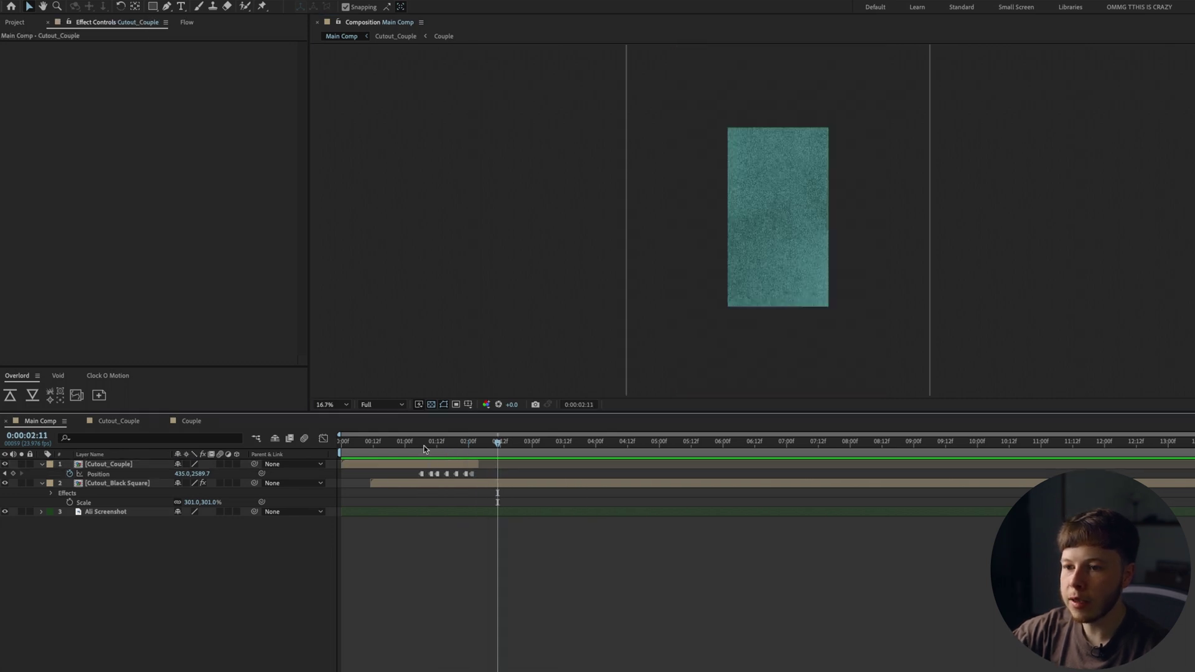
{"action": "left_click", "coordinate": [406, 446]}
{"action": "key", "text": "space"}
{"action": "key", "text": "space"}
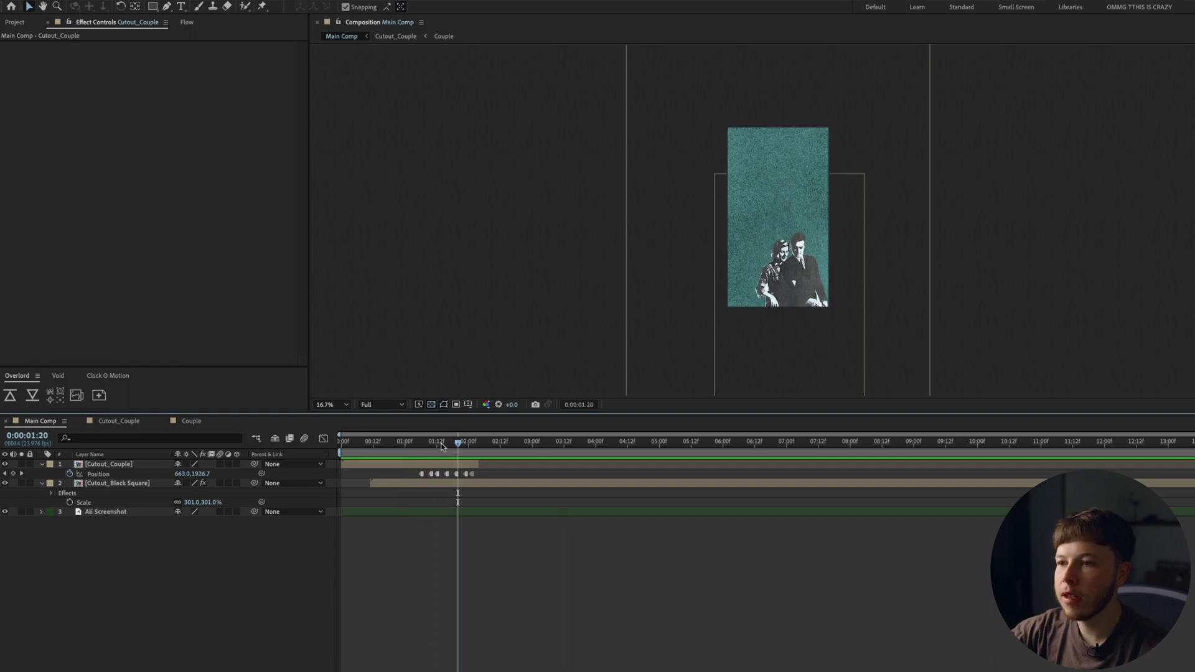
- Import Cutout_Pink Circle.psd as a composition with layer styles merged into footage, and sequence its six Pink layers in two-frame lengths
{"action": "mouse_move", "coordinate": [441, 446]}
{"action": "left_mouse_down"}
{"action": "mouse_move", "coordinate": [418, 448]}
{"action": "mouse_move", "coordinate": [465, 449]}
{"action": "mouse_move", "coordinate": [366, 456]}
{"action": "mouse_move", "coordinate": [461, 448]}
{"action": "left_mouse_up"}
{"action": "key", "text": "super+Tab"}
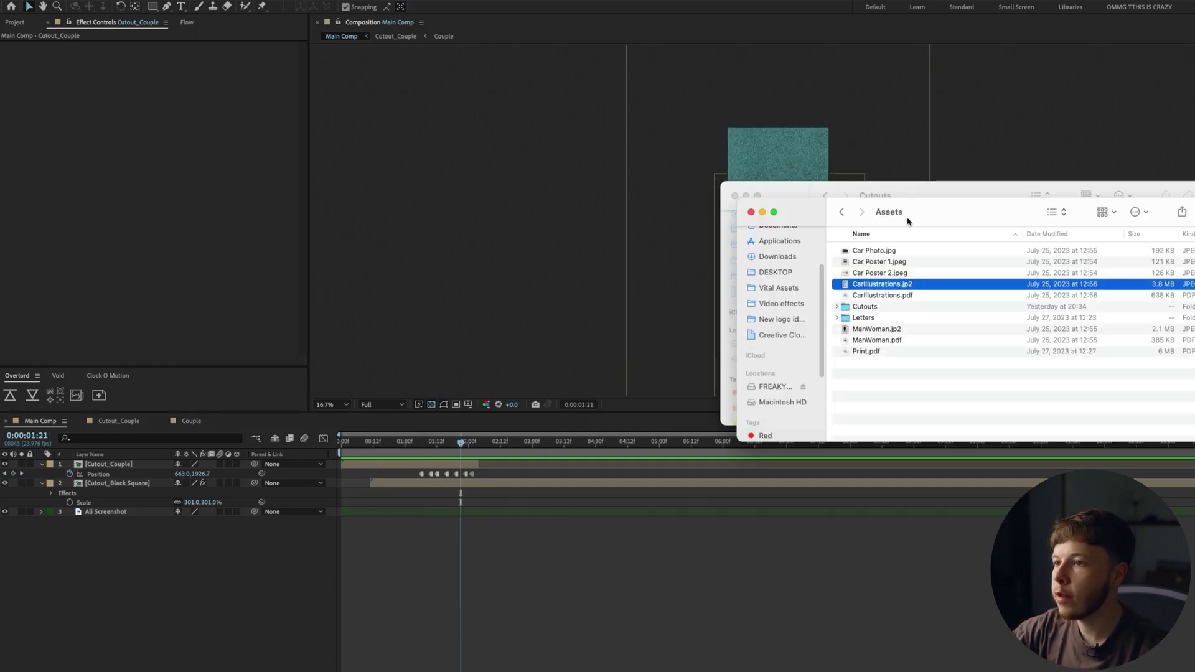
{"action": "left_click_drag", "start_coordinate": [872, 370], "coordinate": [566, 592]}
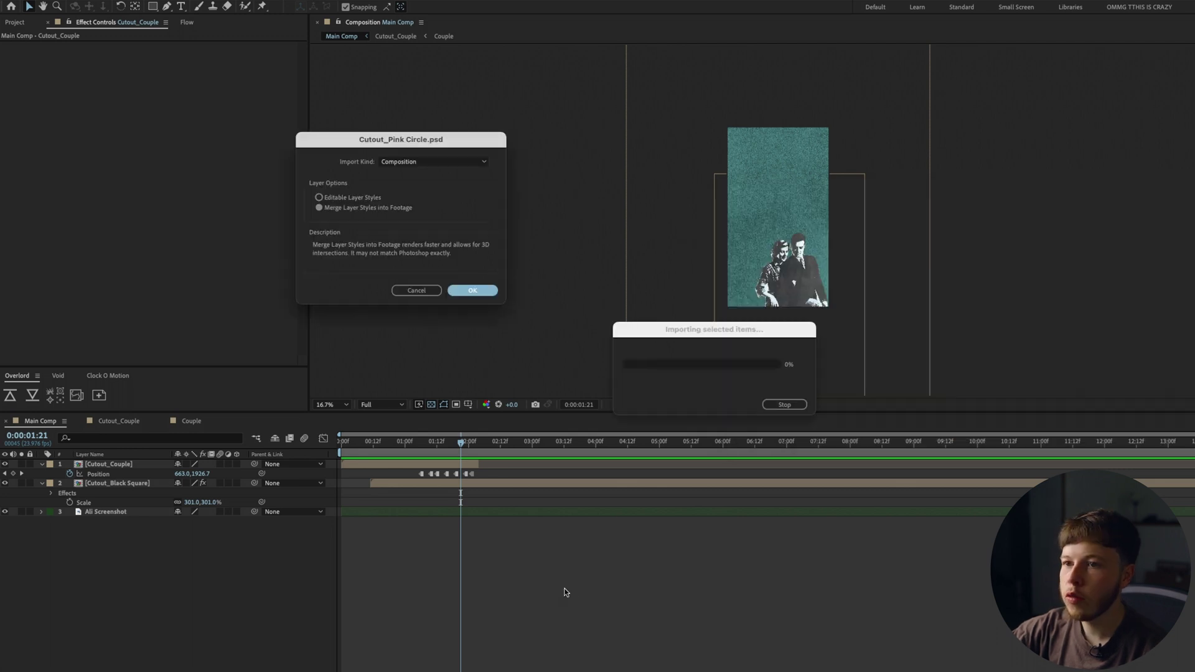
{"action": "key", "text": "Return"}
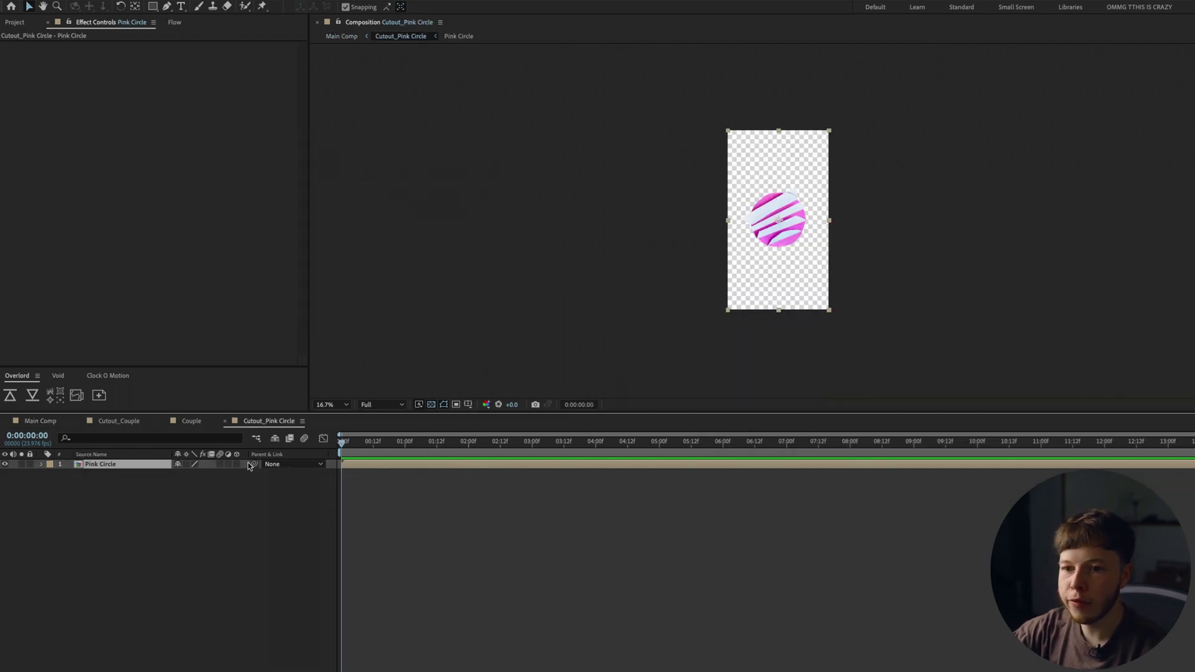
{"action": "double_click", "coordinate": [137, 466]}
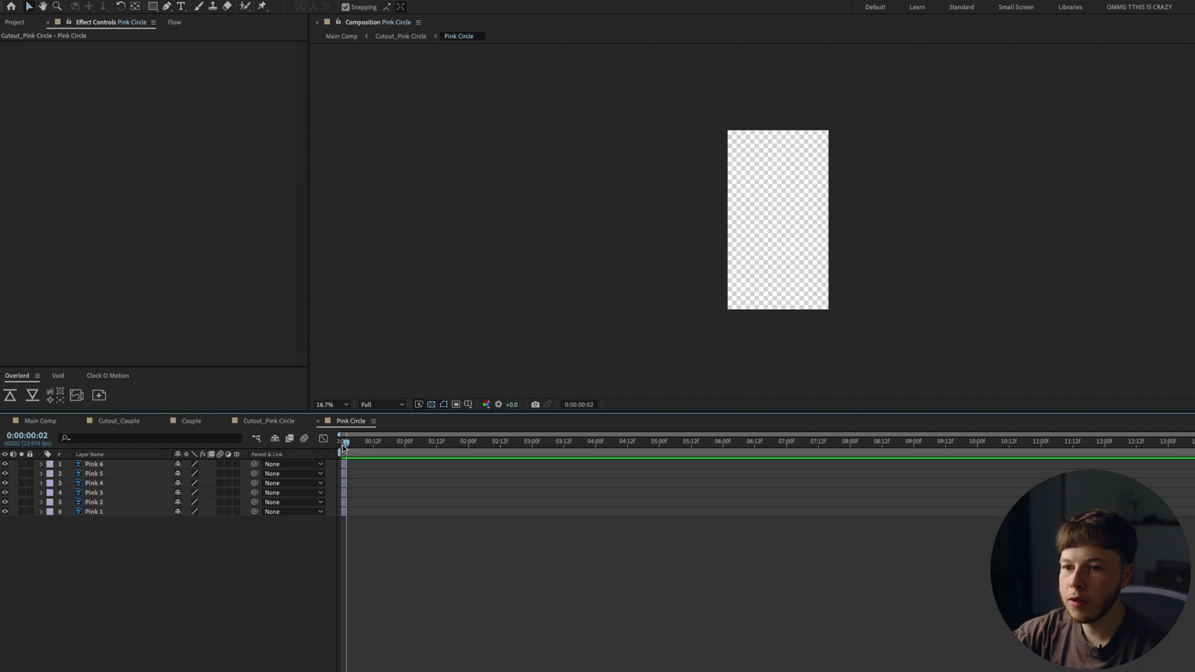
{"action": "key", "text": "ctrl+a"}
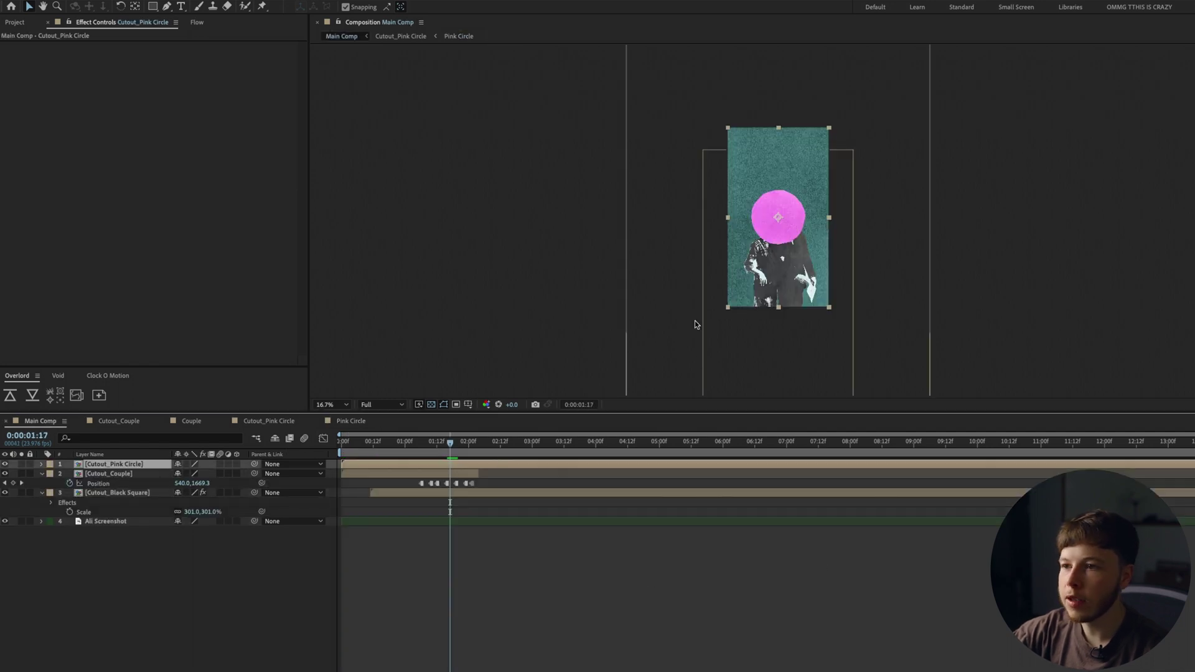
- Rotate Cutout_Pink Circle to -129° in Main Comp, place it beneath Cutout_Couple, and start it at about 0:00:01:17
{"action": "scroll", "coordinate": [783, 268], "scroll_direction": "up", "scroll_amount": 2}
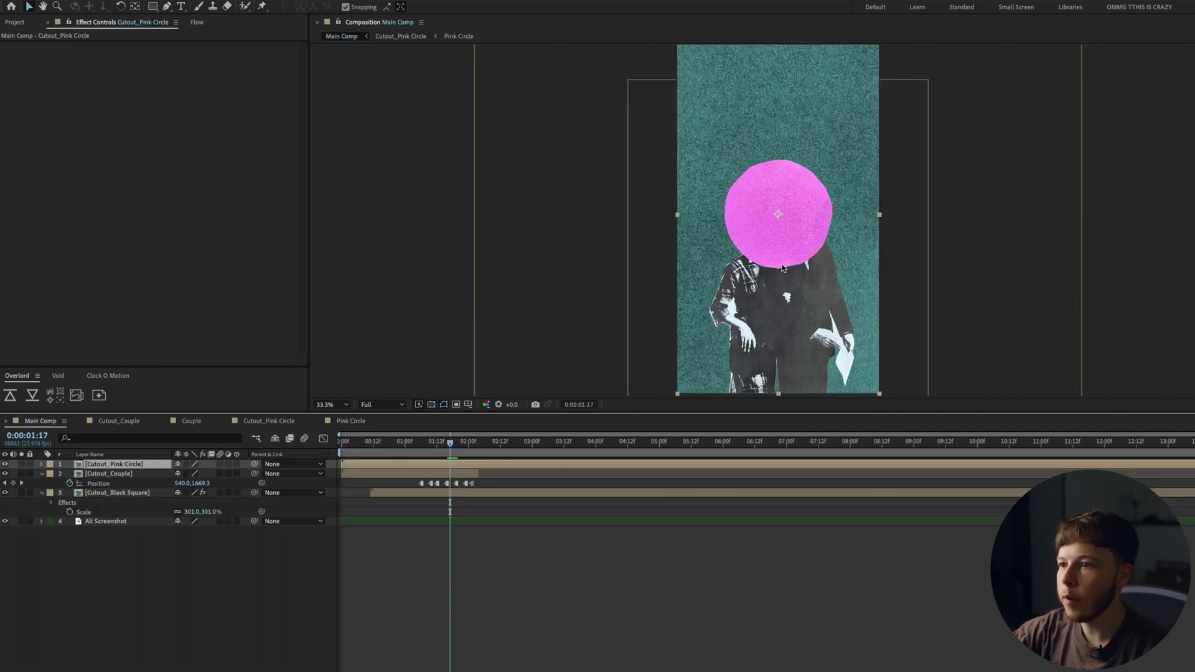
{"action": "left_click_drag", "start_coordinate": [395, 443], "coordinate": [359, 457]}
{"action": "key", "text": "r"}
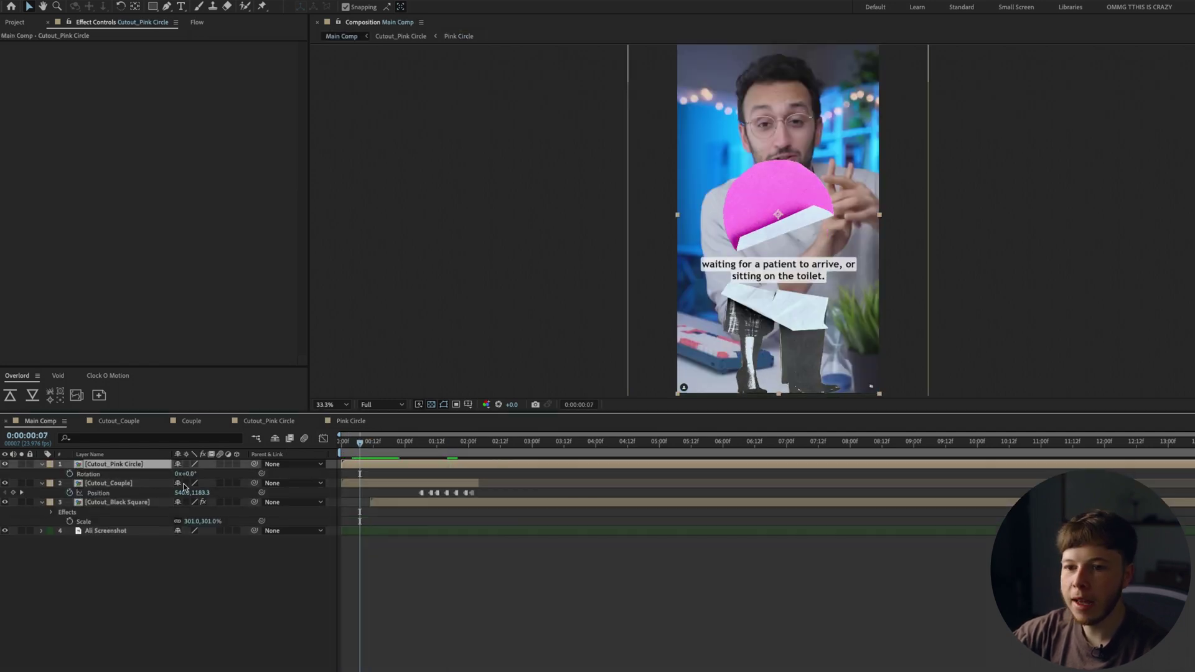
{"action": "left_click_drag", "start_coordinate": [186, 474], "coordinate": [150, 499]}
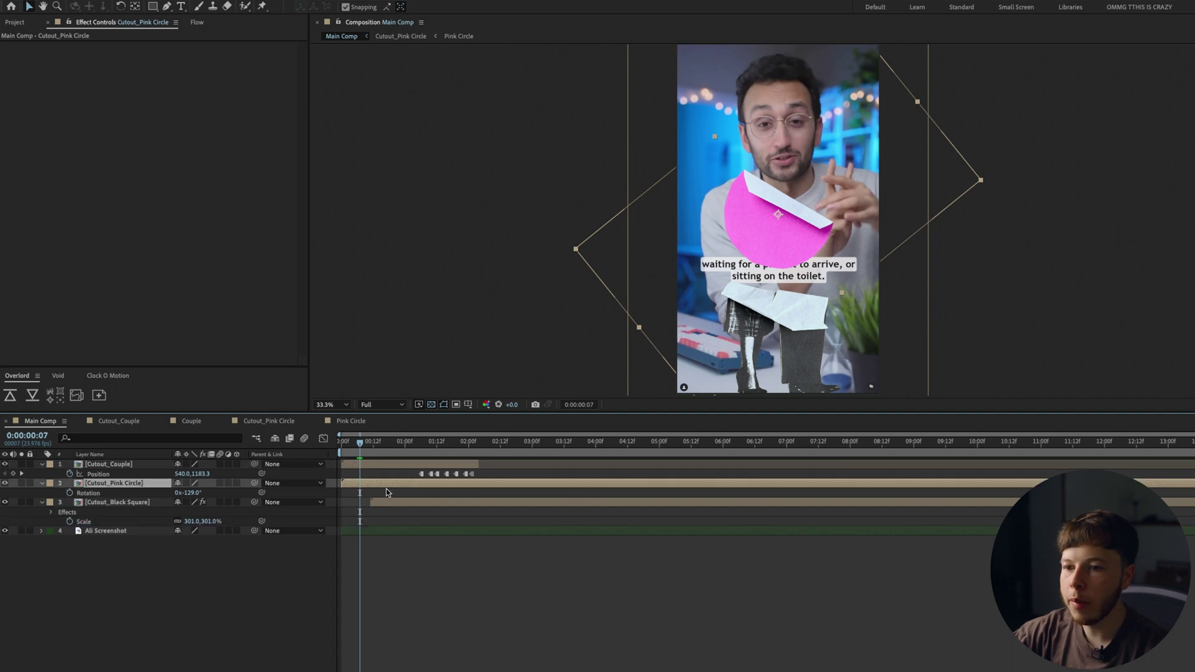
{"action": "left_click_drag", "start_coordinate": [397, 484], "coordinate": [506, 489]}
{"action": "left_click_drag", "start_coordinate": [439, 448], "coordinate": [482, 457]}
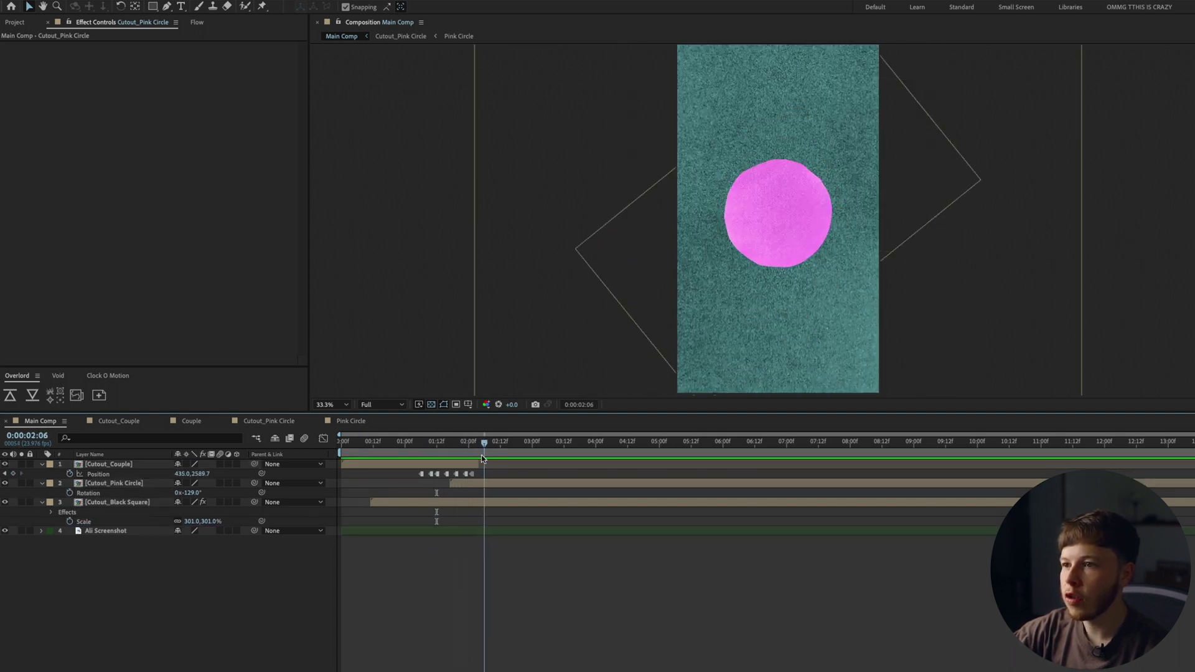
- Add an adjustment layer above all layers in Main Comp and apply the Transform effect to it
{"action": "key", "text": "ctrl+alt+y"}
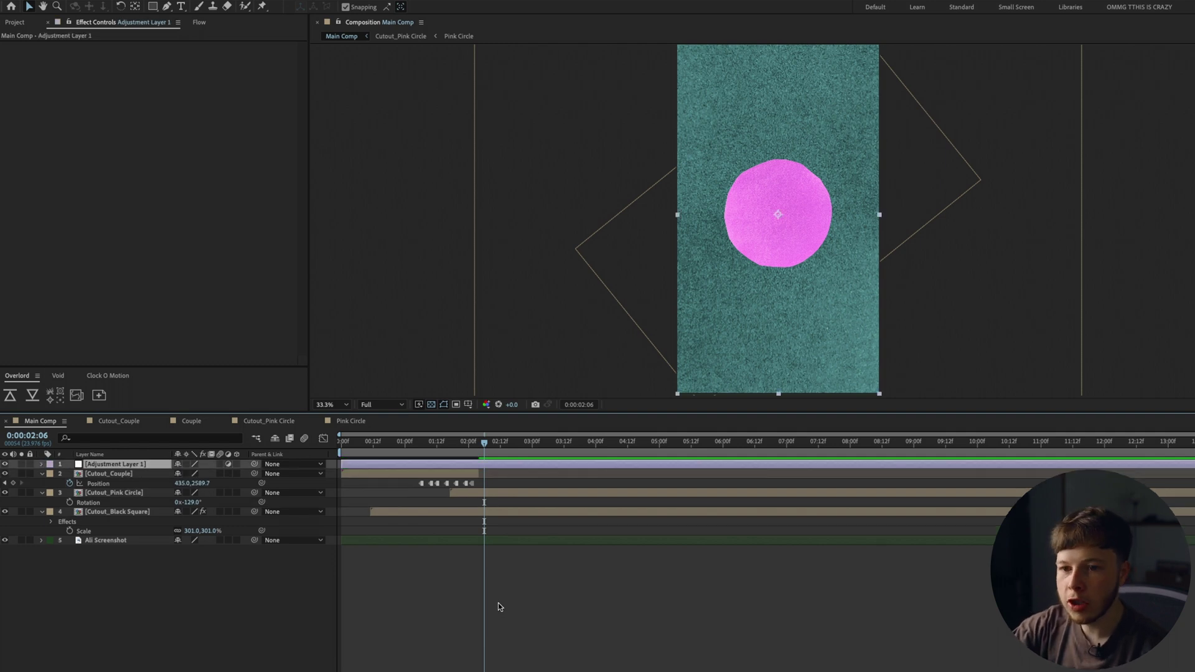
{"action": "key", "text": "ctrl+space"}
{"action": "type", "text": "trans"}
{"action": "key", "text": "Return"}
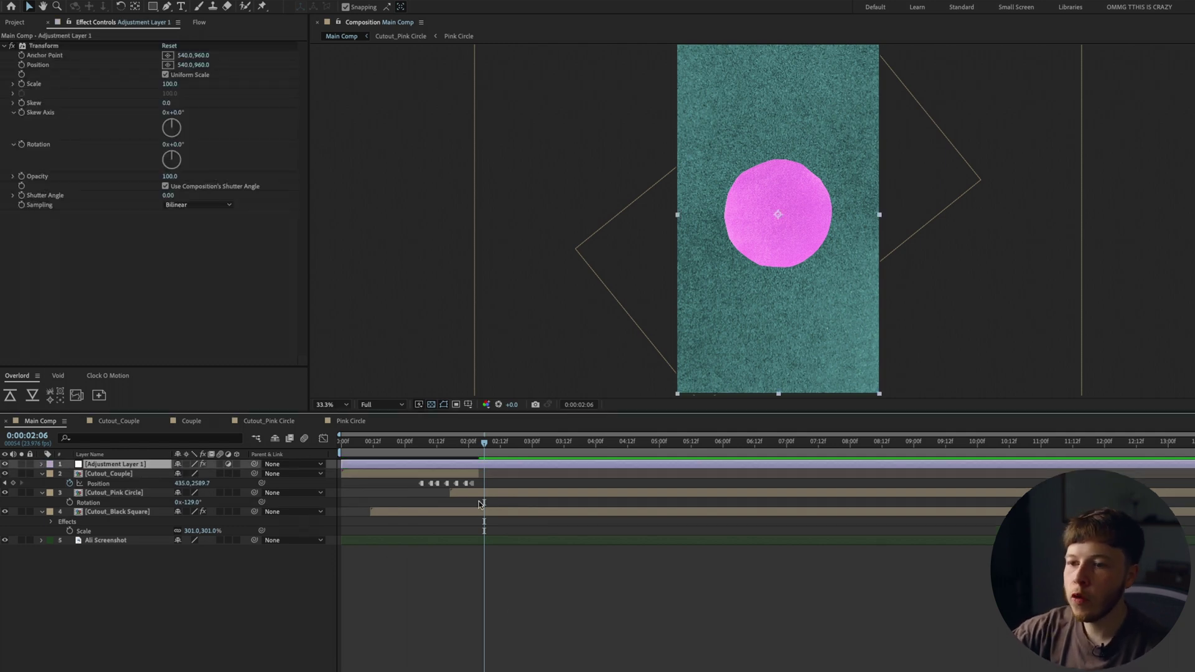
- Keyframe the Transform effect's Scale on the adjustment layer in increments from 100 up to 420 at 0:00:02:04
{"action": "left_click", "coordinate": [453, 445]}
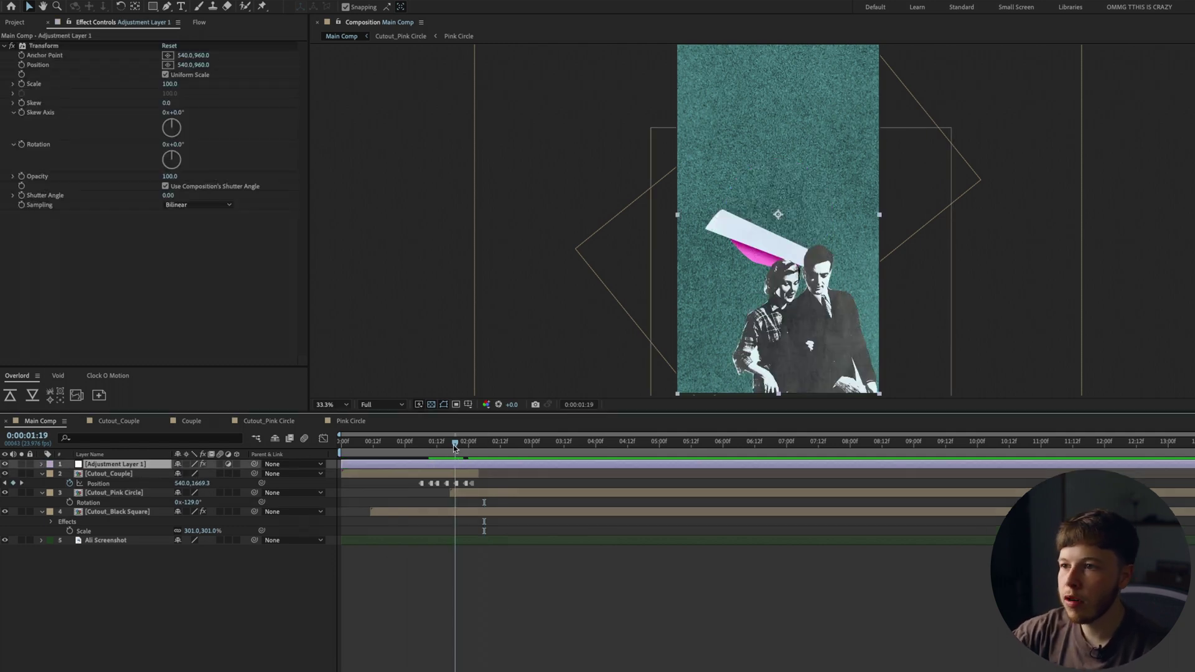
{"action": "left_click", "coordinate": [21, 87]}
{"action": "key", "text": "Page_Down"}
{"action": "key", "text": "Page_Down"}
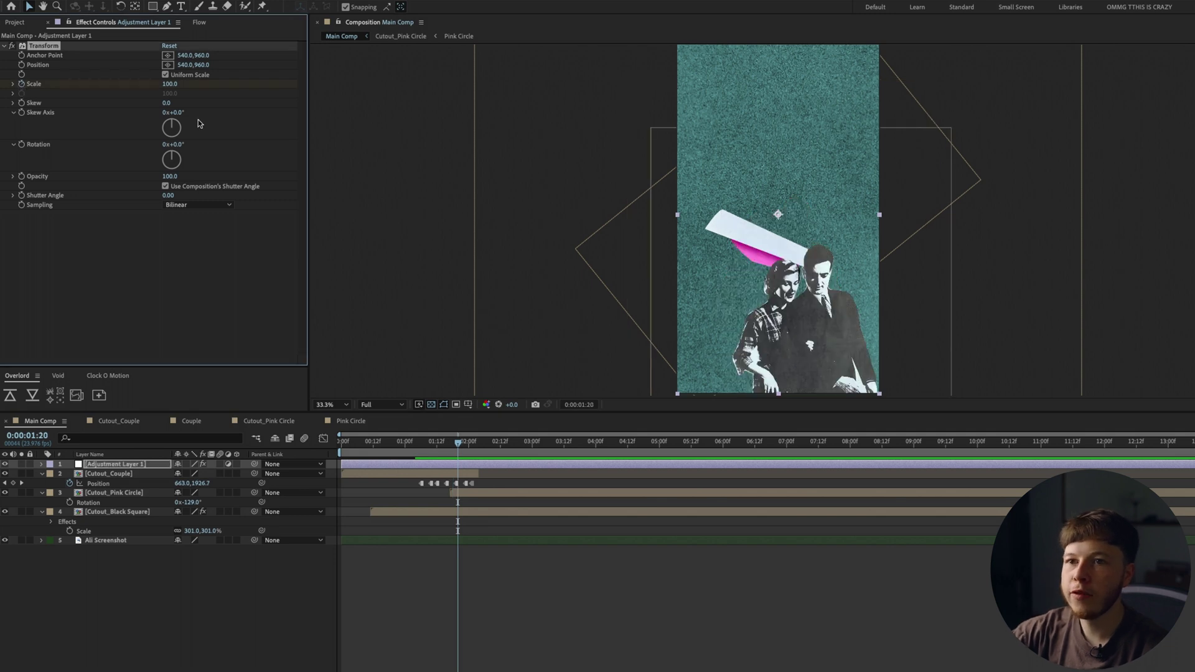
{"action": "left_click_drag", "start_coordinate": [174, 84], "coordinate": [181, 87]}
{"action": "key", "text": "Page_Down"}
{"action": "key", "text": "Page_Down"}
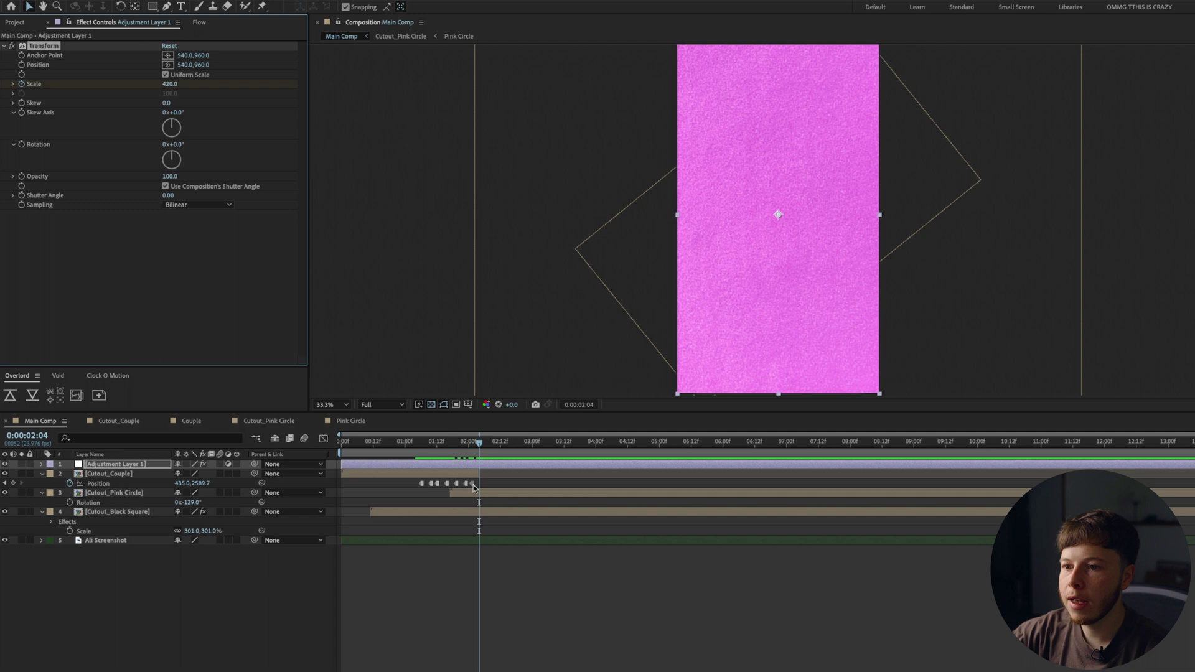
- Convert the adjustment layer's Scale keyframes to hold keyframes and spread them unevenly between about 0:00:01:15 and 0:00:02:10
{"action": "key", "text": "u"}
{"action": "left_click_drag", "start_coordinate": [501, 478], "coordinate": [390, 496]}
{"action": "right_click", "coordinate": [463, 483]}
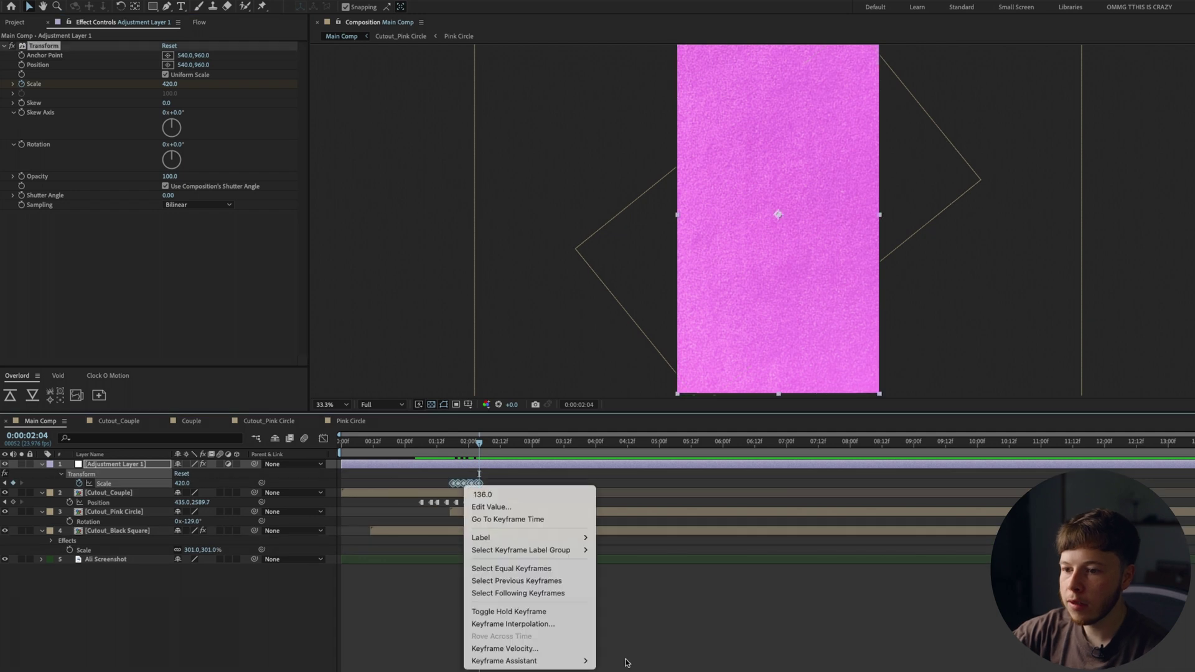
{"action": "left_click", "coordinate": [498, 611]}
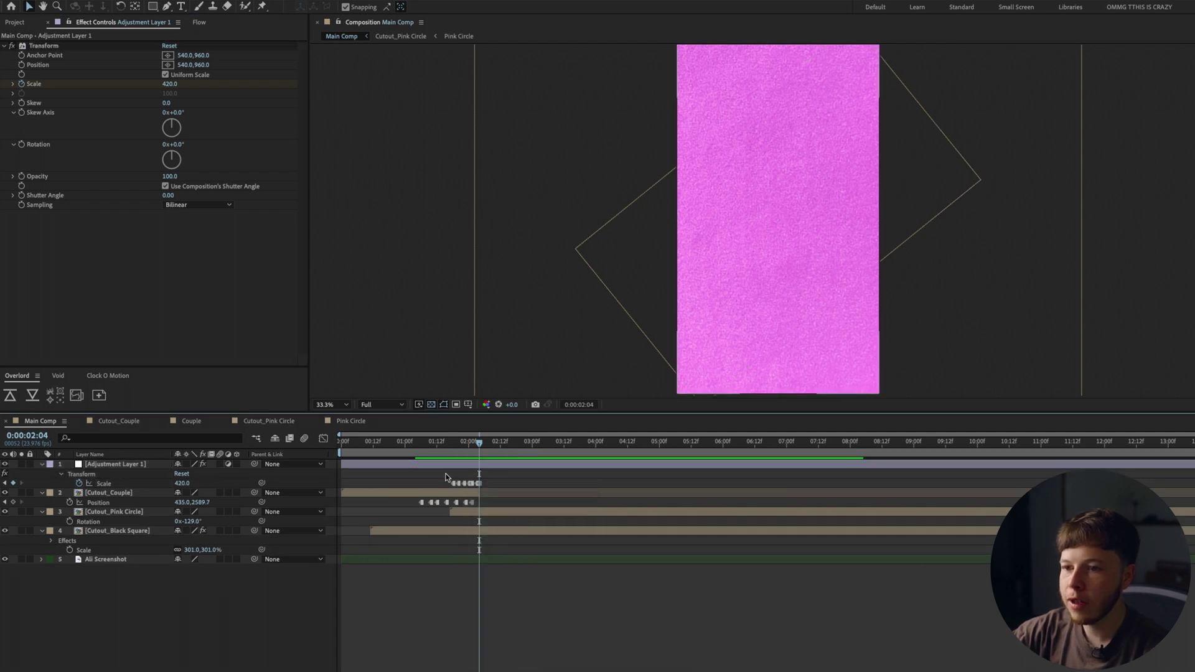
{"action": "left_click", "coordinate": [447, 448]}
{"action": "key", "text": "space"}
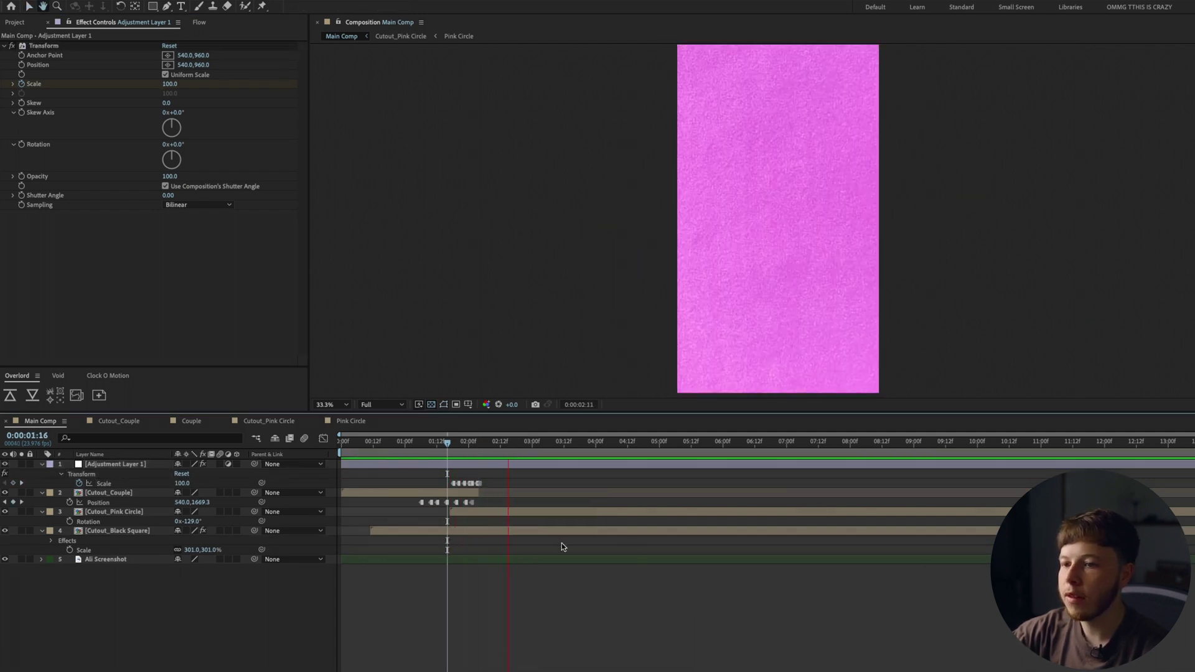
{"action": "key", "text": "space"}
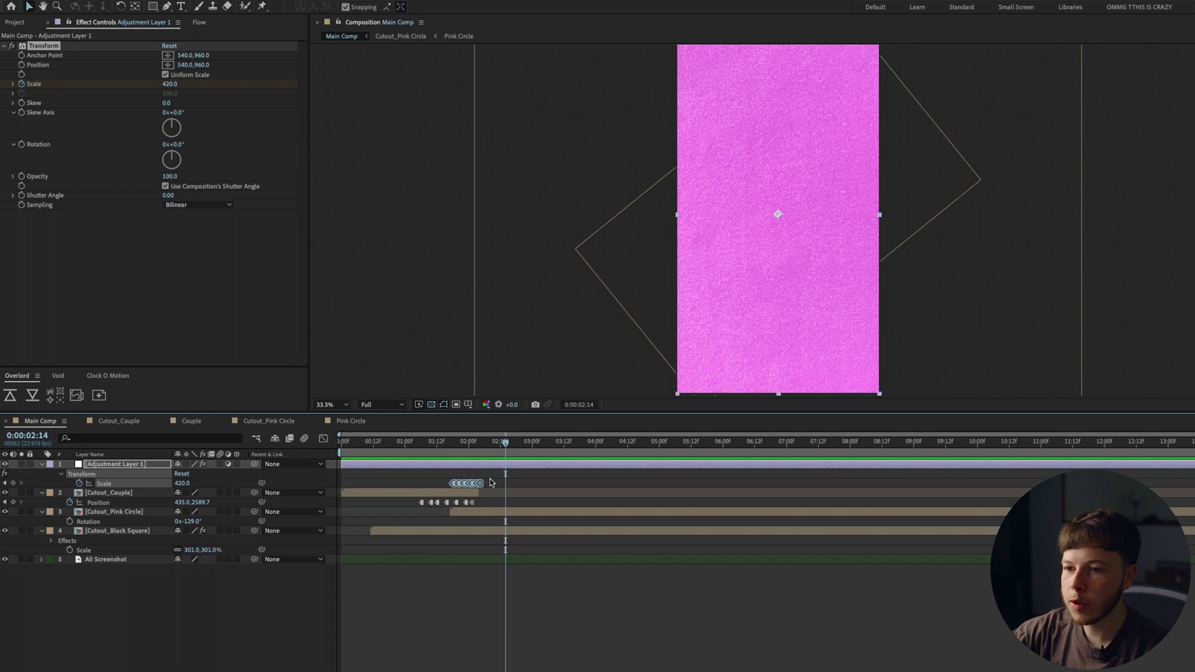
{"action": "left_click_drag", "start_coordinate": [515, 479], "coordinate": [418, 491]}
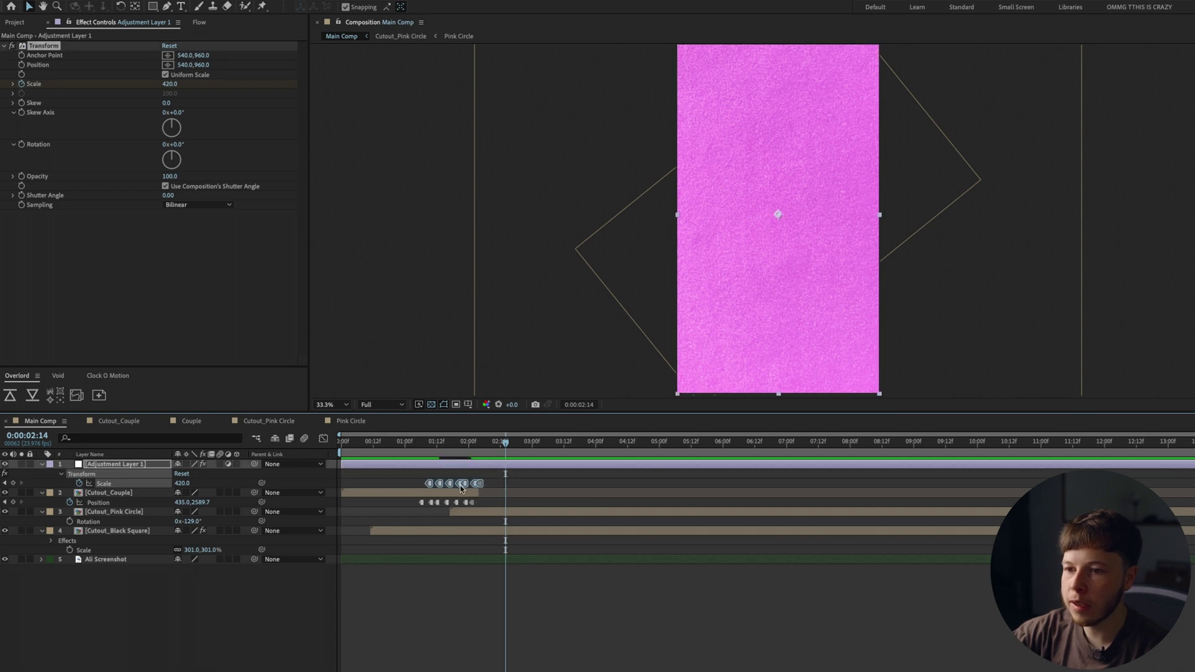
{"action": "left_click_drag", "start_coordinate": [459, 486], "coordinate": [474, 486]}
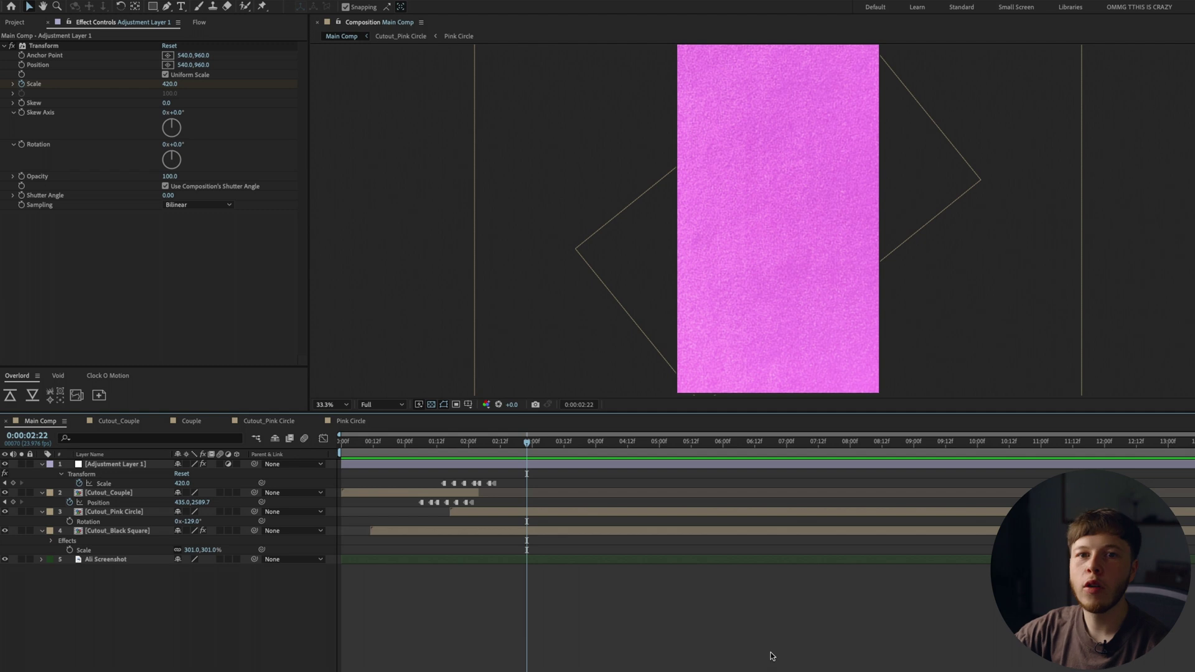
- Import the eight Cutout_Letter PSDs as compositions, add them above the adjustment layer in Main Comp, and sequence their nested paper layers
{"action": "key", "text": "super+Tab"}
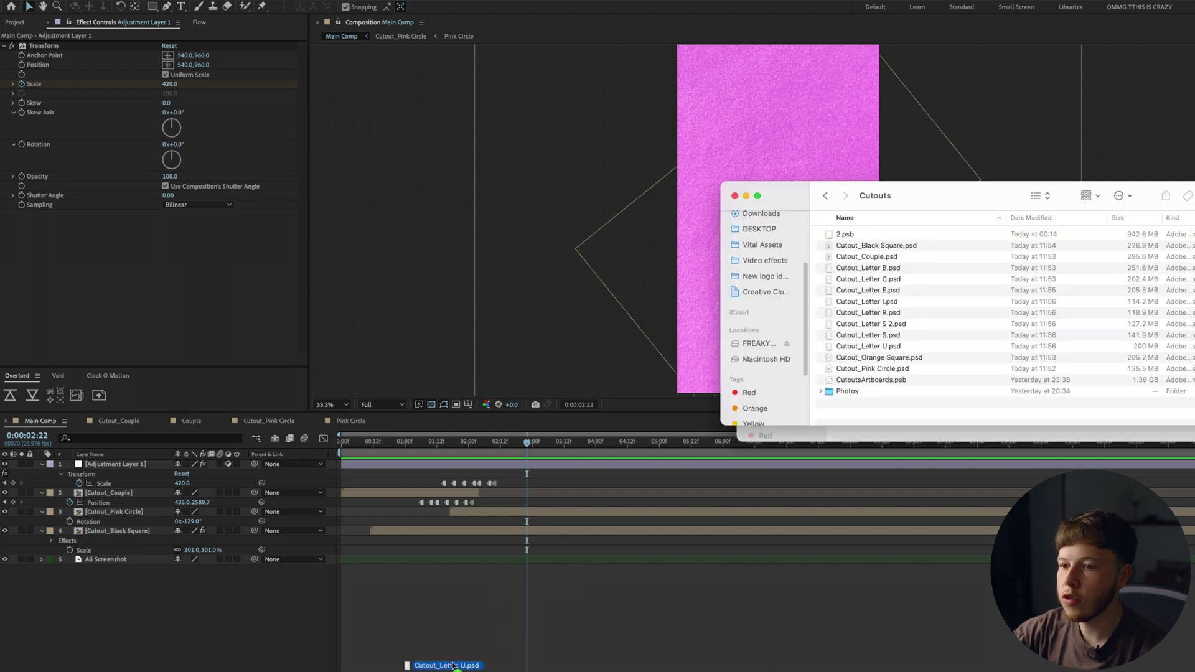
{"action": "left_click_drag", "start_coordinate": [452, 665], "coordinate": [453, 666]}
{"action": "key", "text": "Return"}
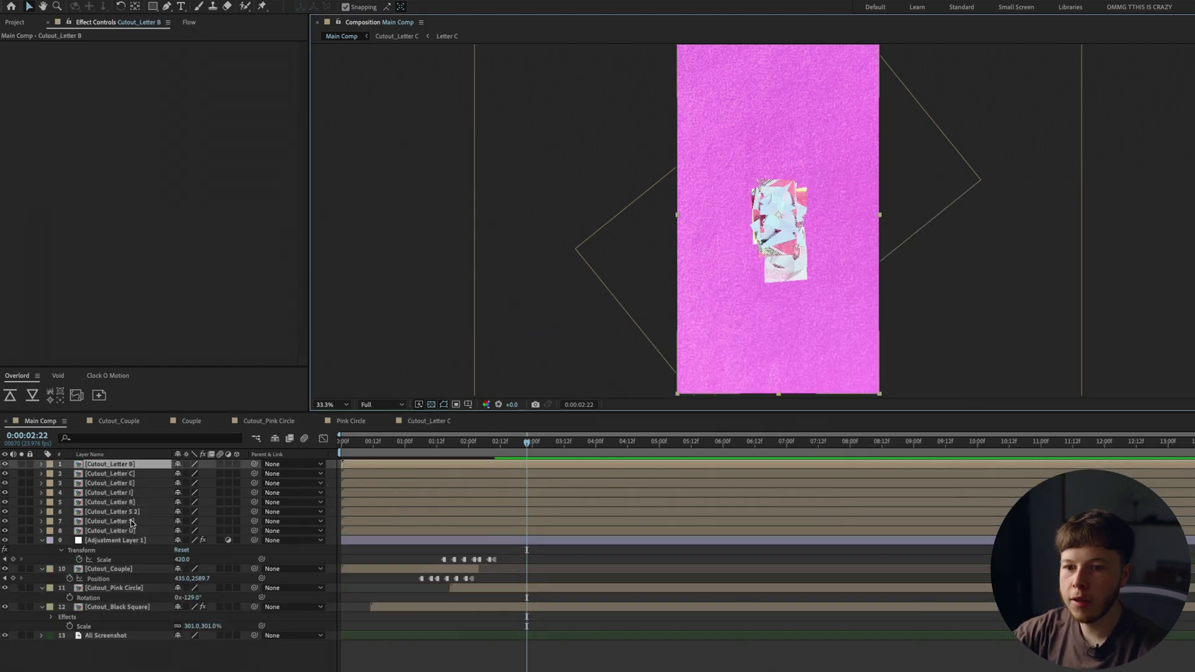
{"action": "double_click", "coordinate": [139, 466]}
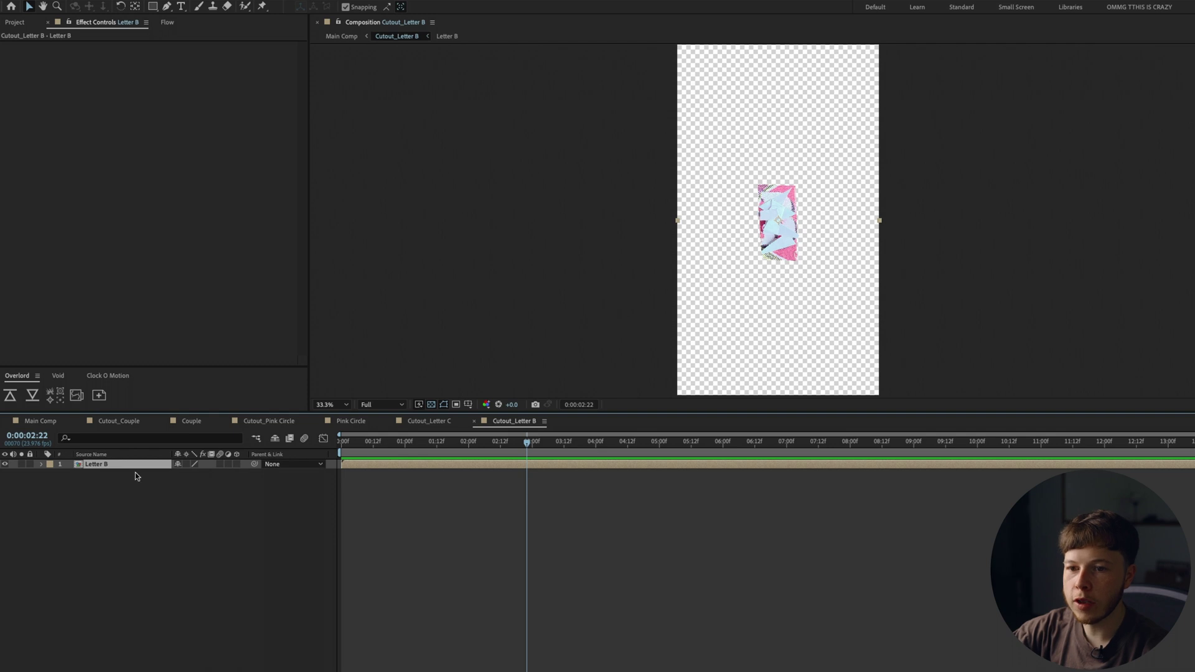
{"action": "double_click", "coordinate": [99, 466]}
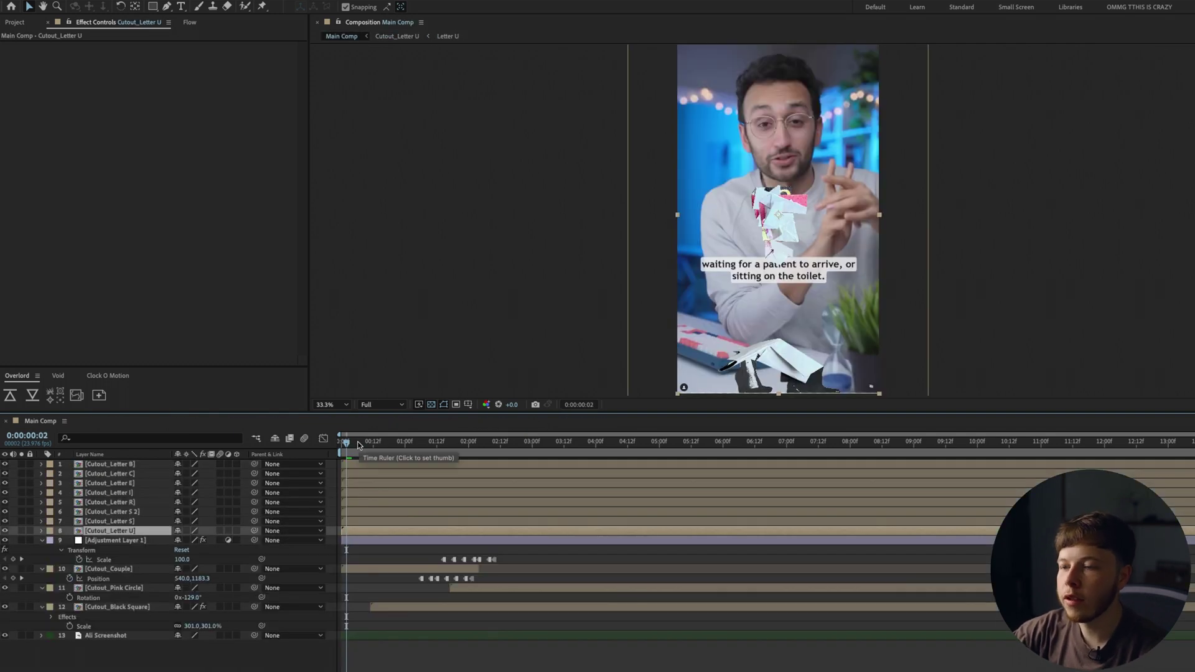
- Start the letter layers at about 0:00:02:03 and scale them to 47%, with the C at 42%, to spell SUBSCRIBE across the frame
{"action": "left_click_drag", "start_coordinate": [359, 443], "coordinate": [497, 463]}
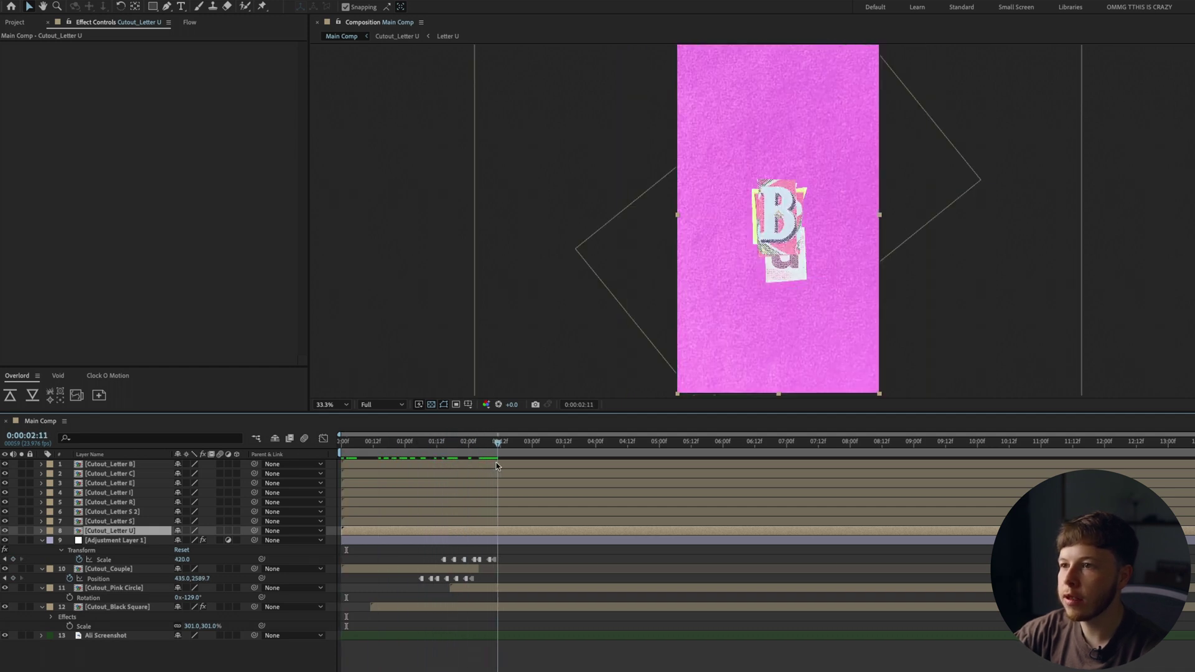
{"action": "left_click", "coordinate": [425, 465], "text": "shift"}
{"action": "left_click_drag", "start_coordinate": [425, 467], "coordinate": [562, 473]}
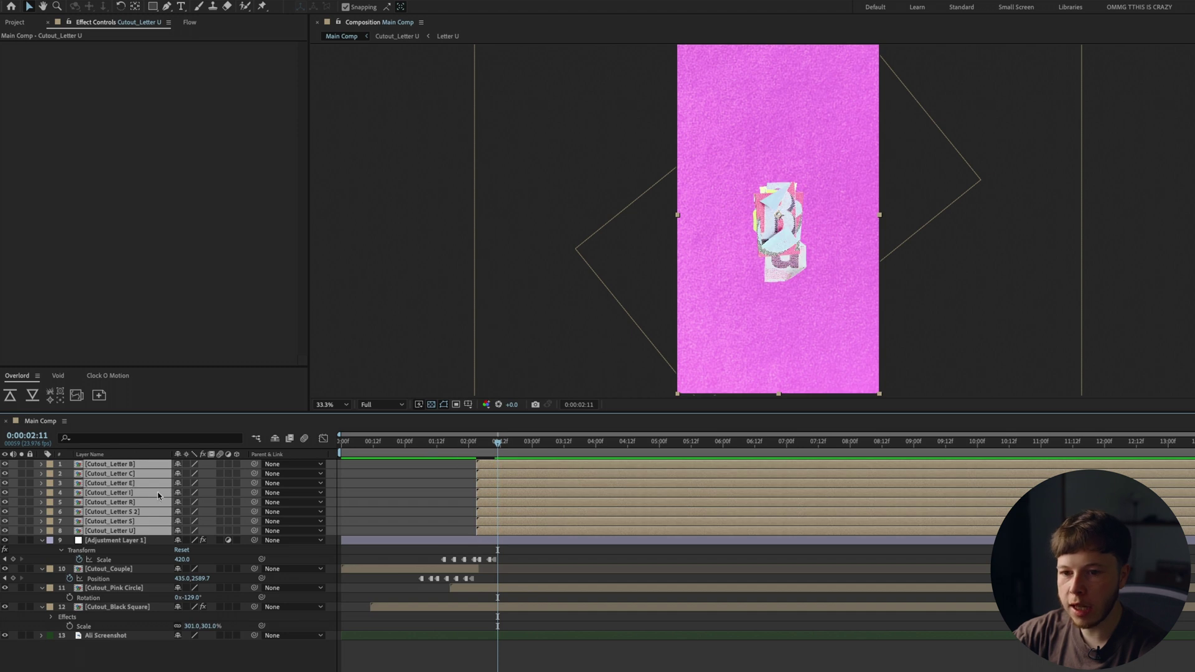
{"action": "key", "text": "s"}
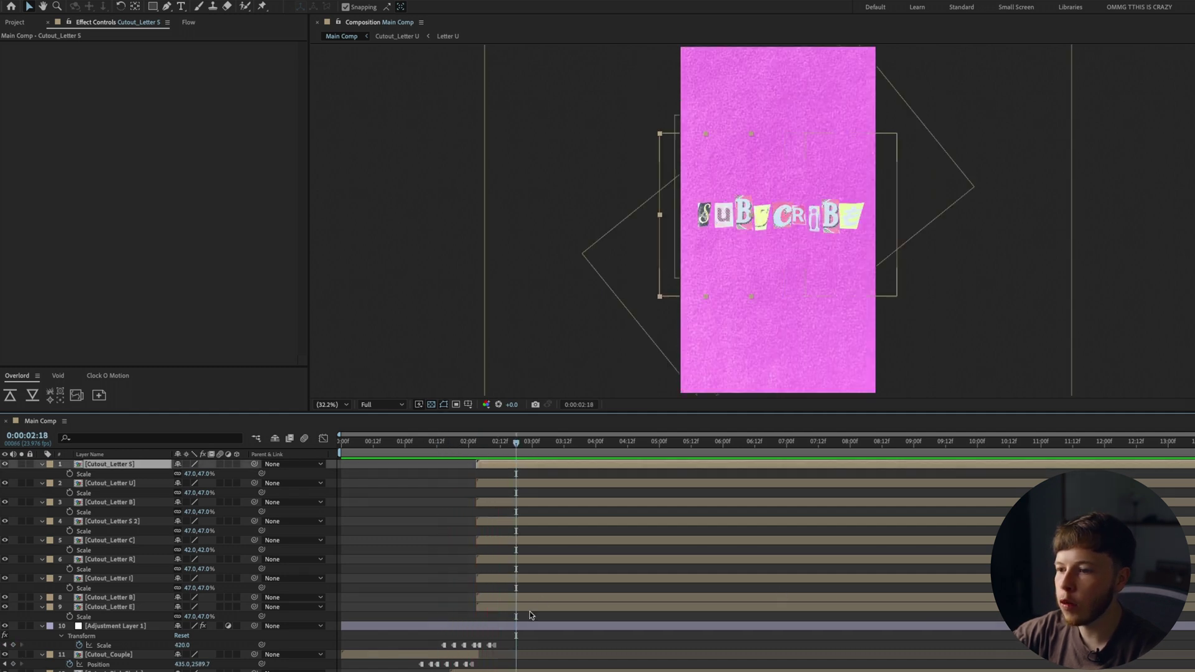
- Stagger the nine letter layers' start times by a few frames, shift them all slightly later, and preview the word's animation
{"action": "left_click", "coordinate": [529, 608], "text": "shift"}
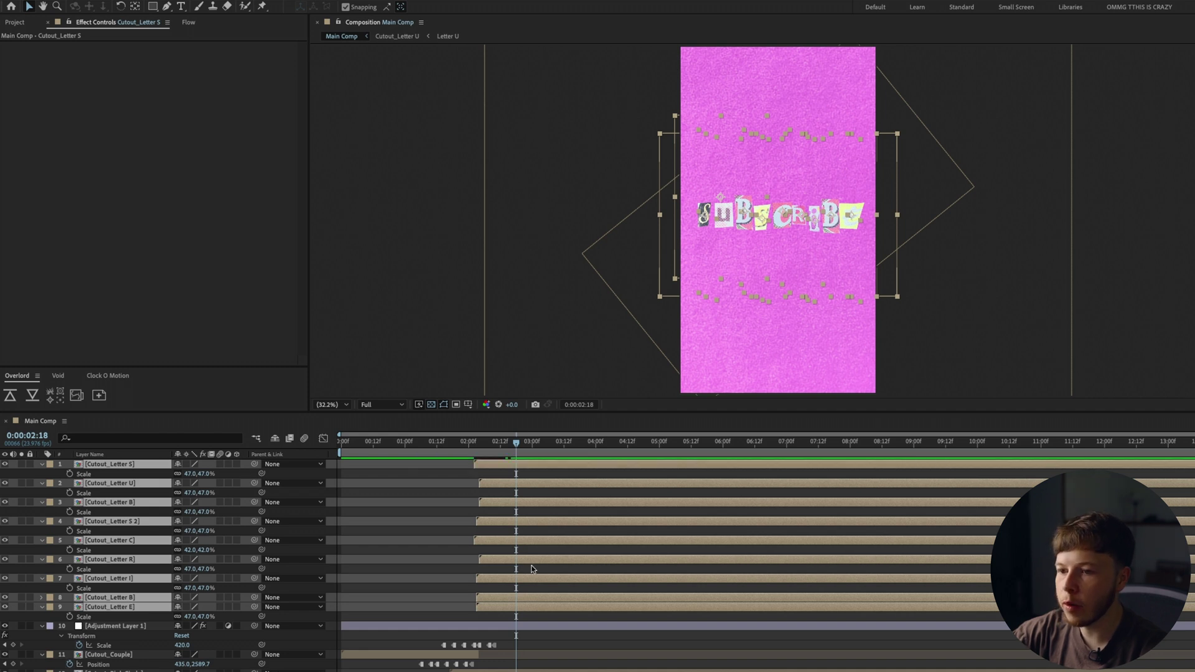
{"action": "left_click_drag", "start_coordinate": [533, 562], "coordinate": [537, 561]}
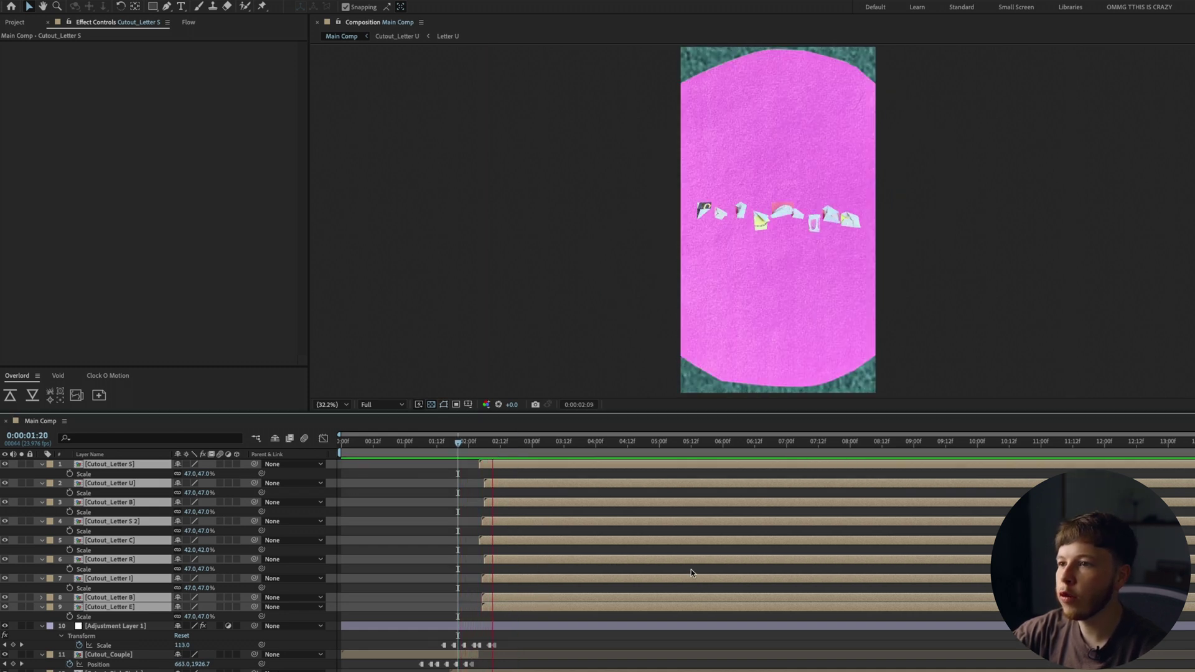
{"action": "scroll", "coordinate": [794, 215], "scroll_direction": "up", "scroll_amount": 4}
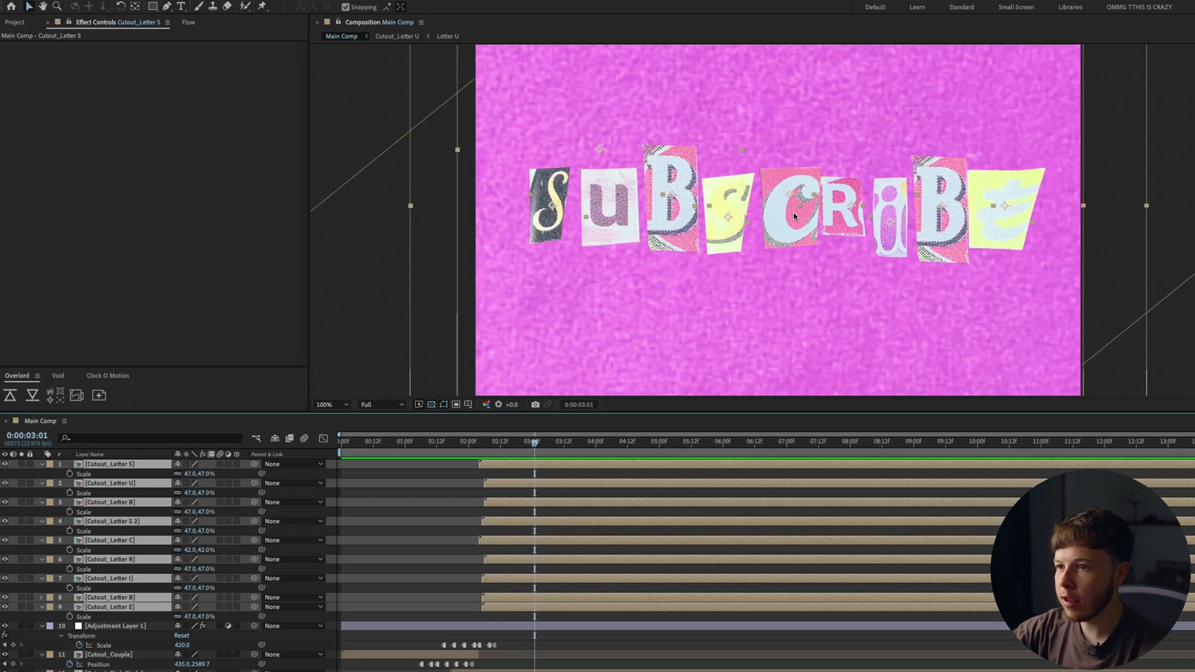
{"action": "left_click", "coordinate": [522, 599]}
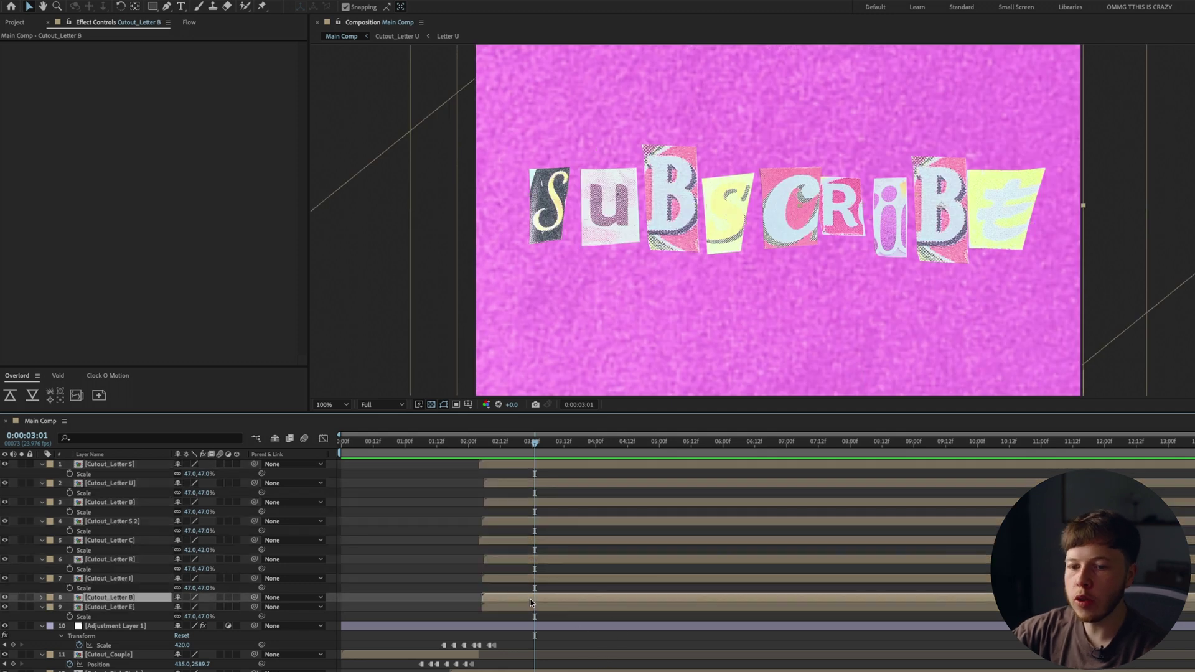
- Apply Hue/Saturation to the second B, second S and C letters, setting the second S to hue 60° and lightness -3, and preview
{"action": "key", "text": "ctrl+space"}
{"action": "type", "text": "hu"}
{"action": "left_click", "coordinate": [530, 602]}
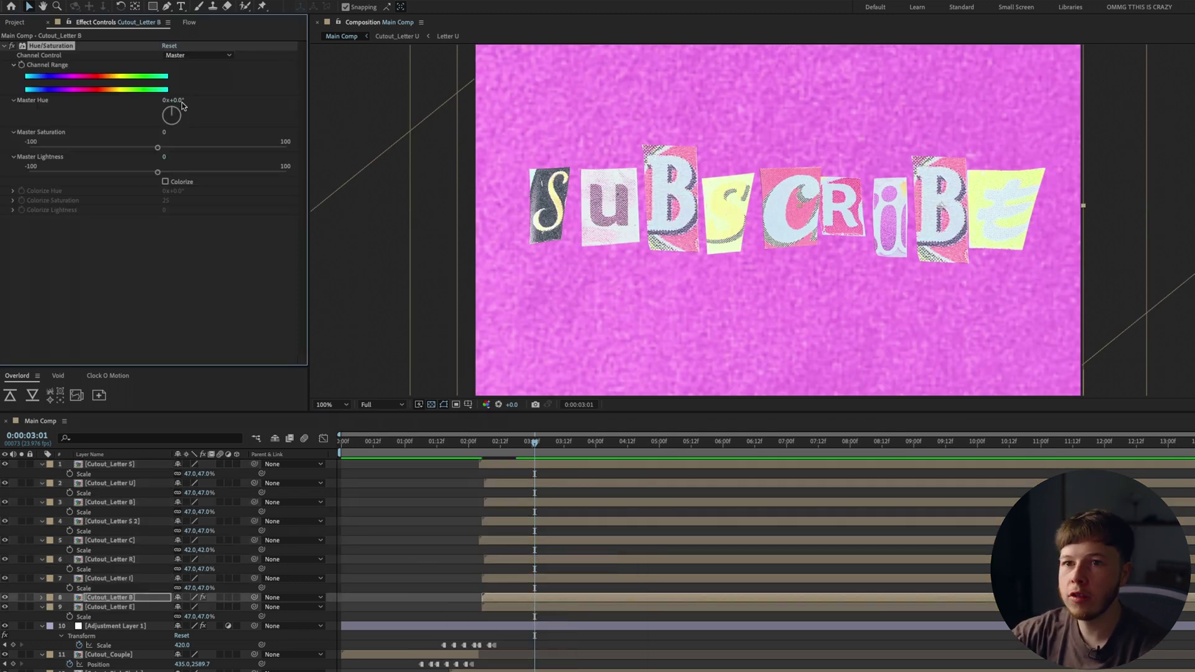
{"action": "left_click_drag", "start_coordinate": [180, 101], "coordinate": [308, 95]}
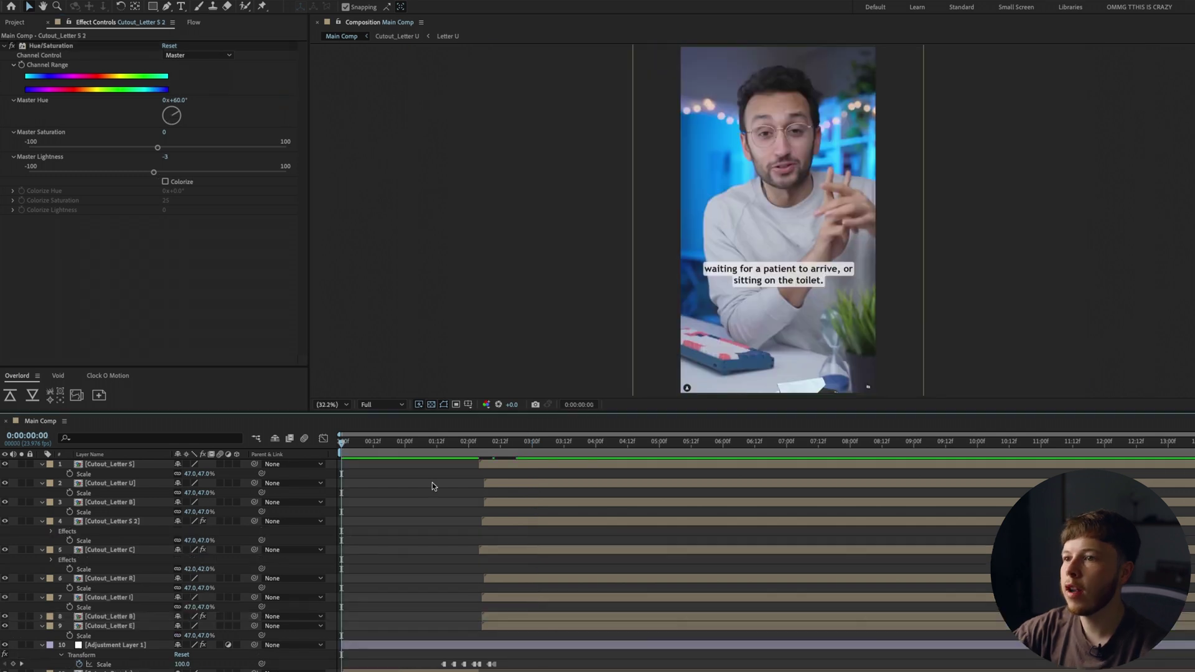
{"action": "key", "text": "space"}
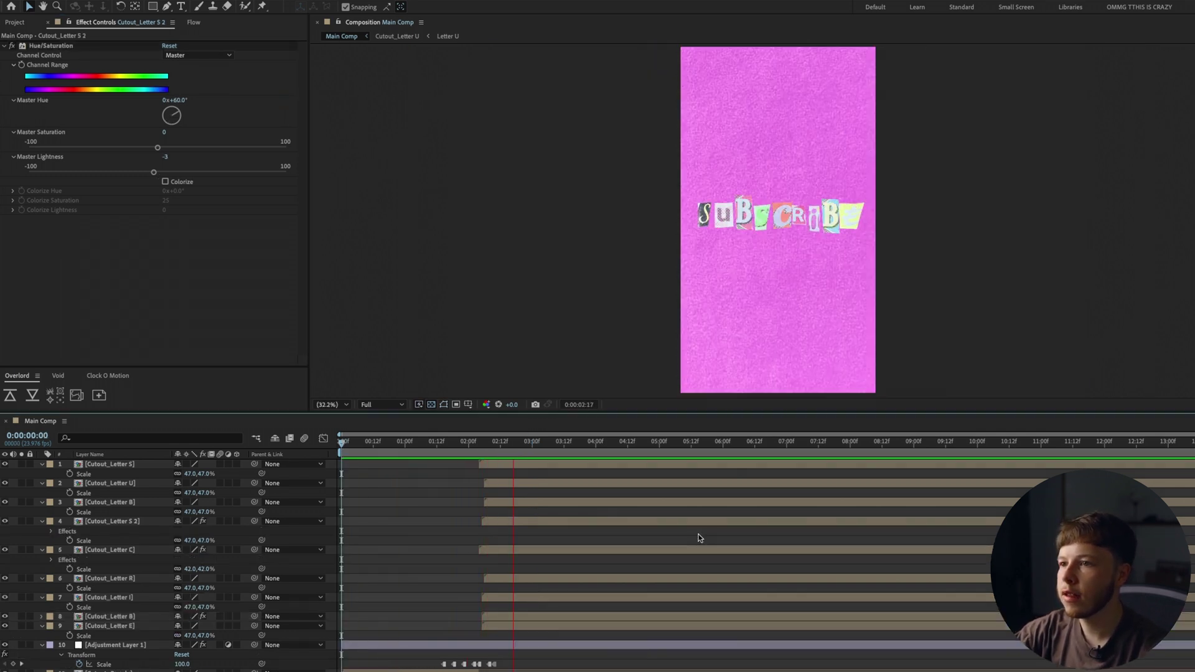
{"action": "left_click_drag", "start_coordinate": [550, 443], "coordinate": [332, 461]}
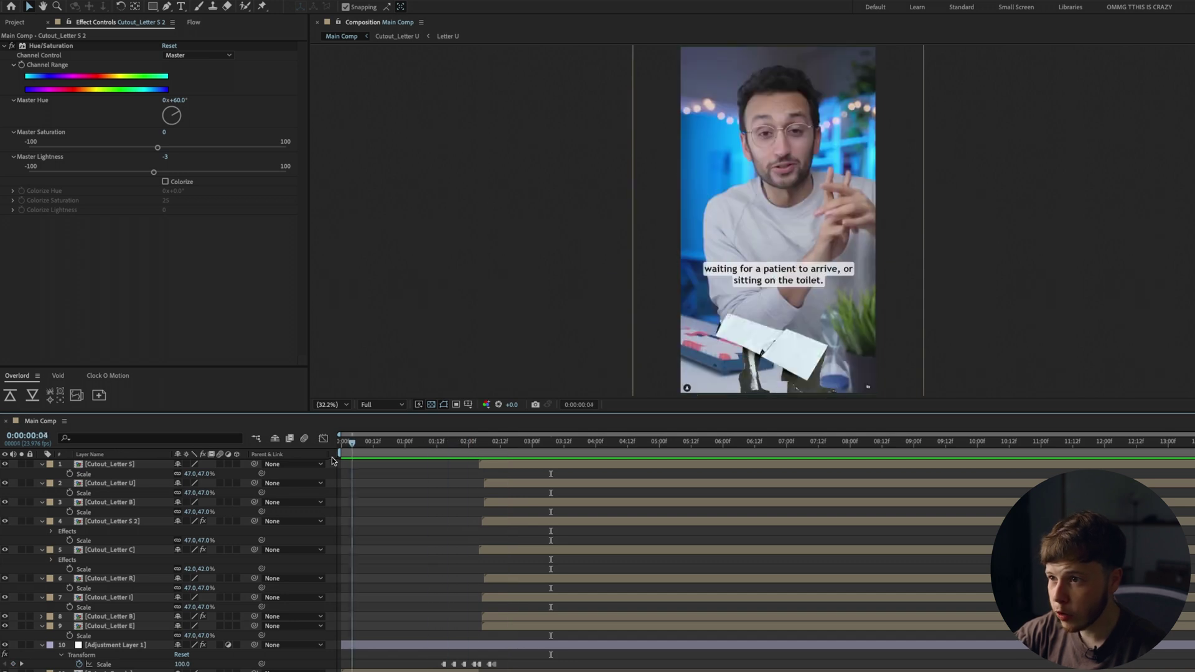
{"action": "key", "text": "space"}
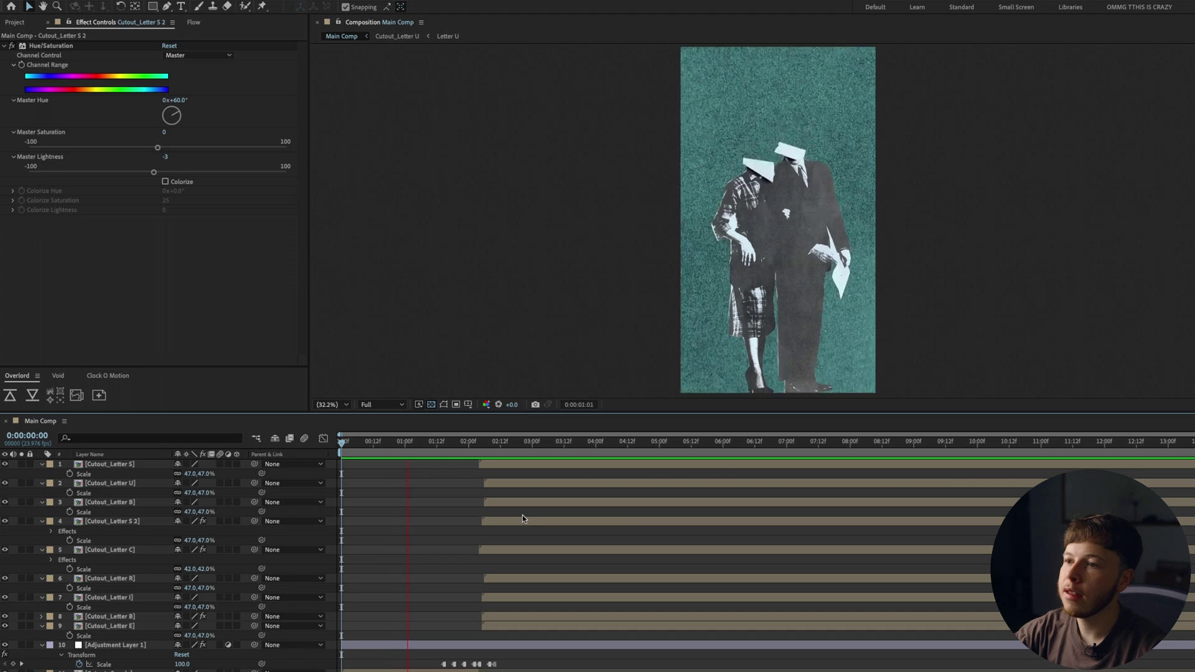
{"action": "key", "text": "space"}
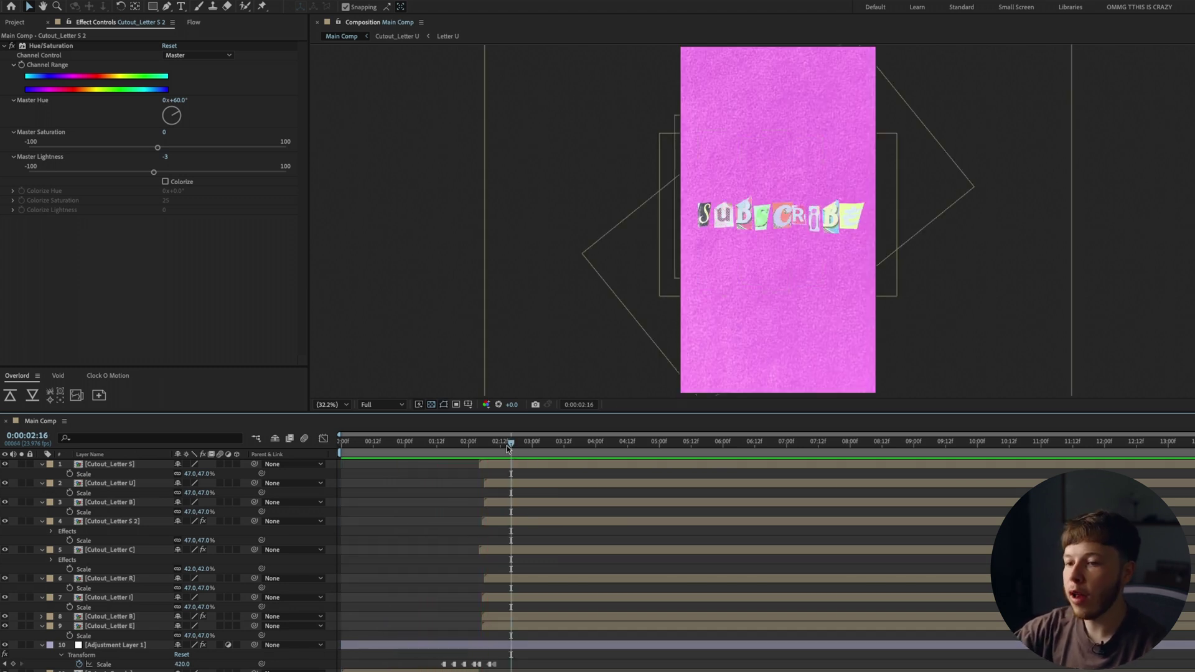
- Import Cutout_Orange Square.psd from the Cutouts folder as a composition and add it above the letter layers in Main Comp
{"action": "mouse_move", "coordinate": [508, 447]}
{"action": "left_mouse_down"}
{"action": "mouse_move", "coordinate": [465, 453]}
{"action": "mouse_move", "coordinate": [508, 448]}
{"action": "left_mouse_up"}
{"action": "key", "text": "super+Tab"}
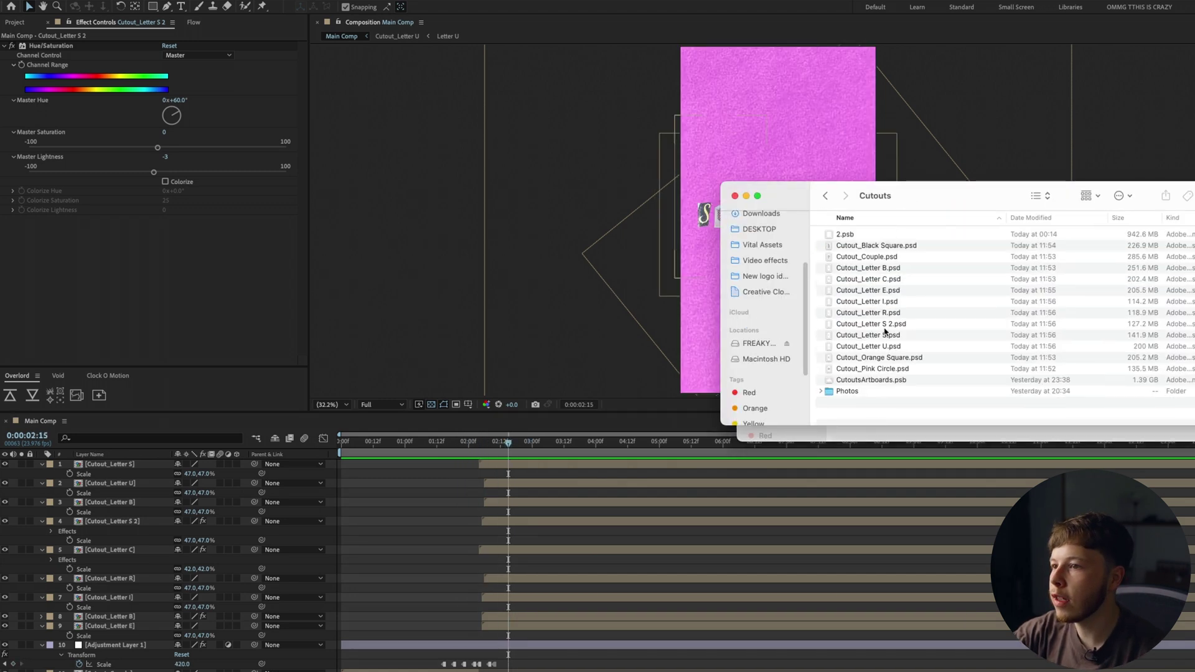
{"action": "left_click_drag", "start_coordinate": [880, 359], "coordinate": [599, 471]}
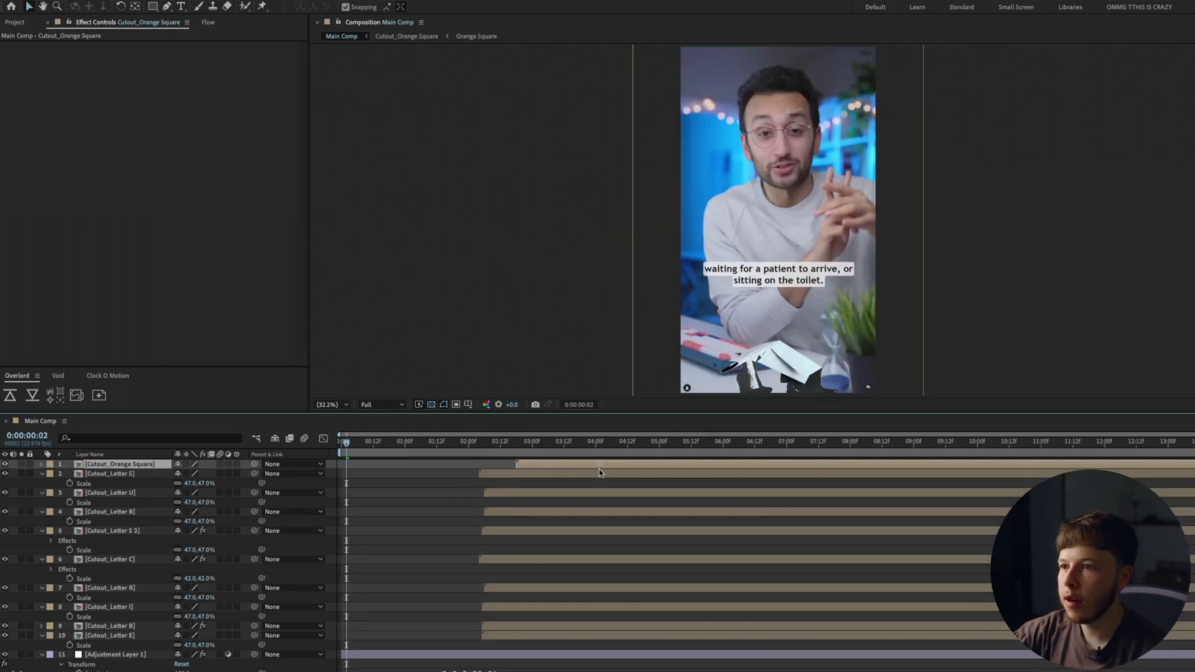
- Start the orange square at 0:00:03:00, rotate it 85°, scale it to 265% and place it over the frame's lower part
{"action": "left_click_drag", "start_coordinate": [508, 451], "coordinate": [592, 452]}
{"action": "key", "text": "s"}
{"action": "key", "text": "shift+r"}
{"action": "left_click_drag", "start_coordinate": [184, 484], "coordinate": [235, 475]}
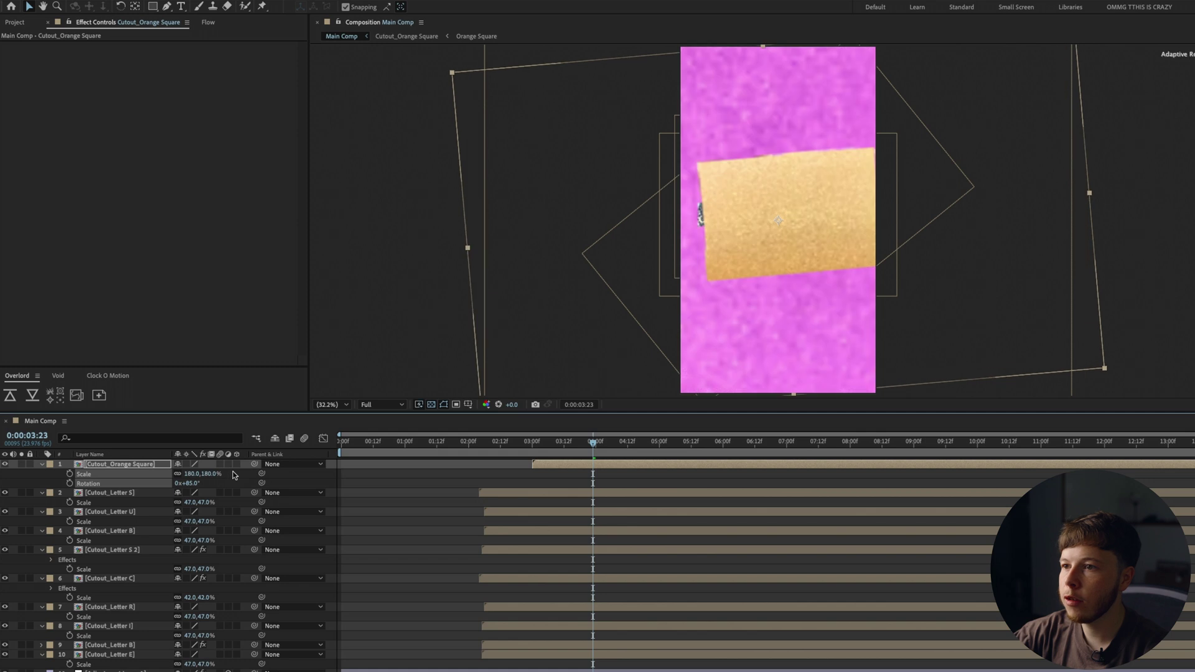
{"action": "left_click_drag", "start_coordinate": [812, 237], "coordinate": [803, 371]}
{"action": "left_click_drag", "start_coordinate": [187, 475], "coordinate": [240, 475]}
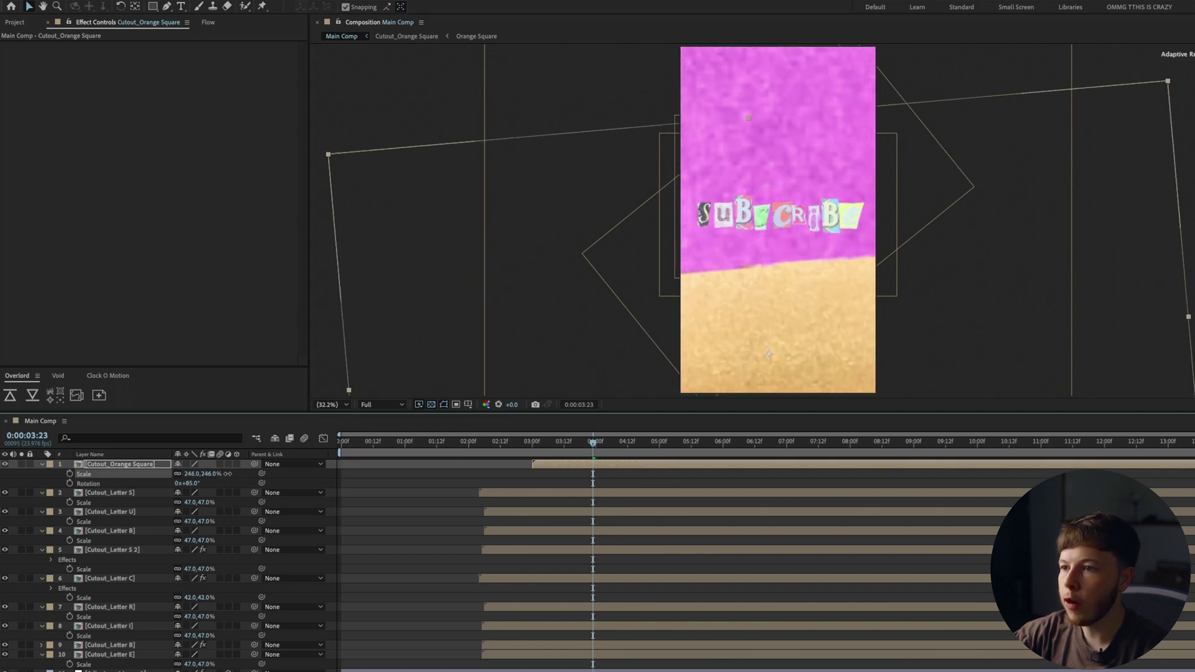
{"action": "mouse_move", "coordinate": [592, 443]}
{"action": "left_mouse_down"}
{"action": "mouse_move", "coordinate": [531, 453]}
{"action": "mouse_move", "coordinate": [585, 455]}
{"action": "left_mouse_up"}
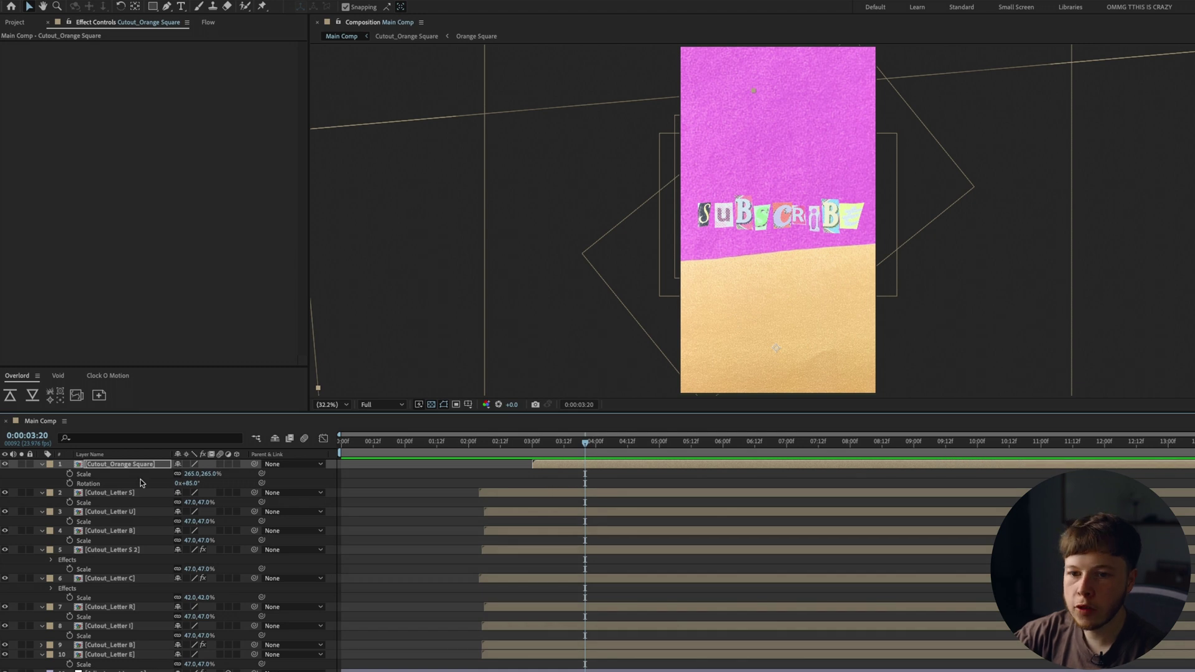
- Add an adjustment layer directly below the orange square and apply the Transform effect to it
{"action": "left_click", "coordinate": [125, 493]}
{"action": "key", "text": "ctrl+alt+y"}
{"action": "key", "text": "ctrl+space"}
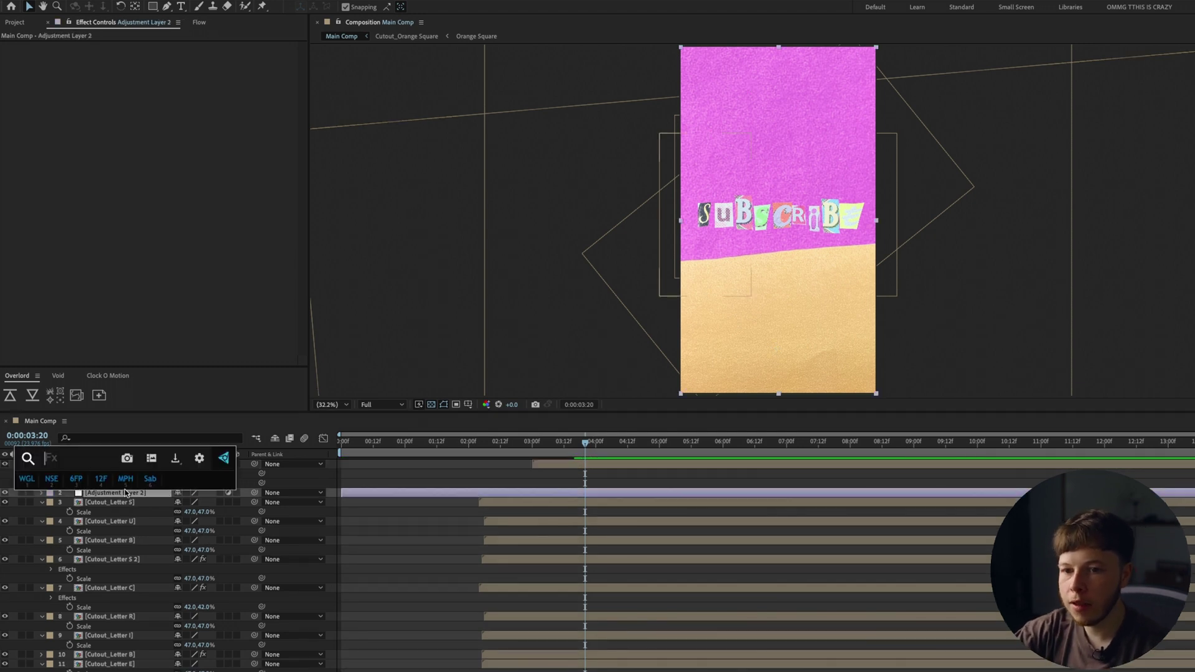
{"action": "type", "text": "trans"}
{"action": "key", "text": "Return"}
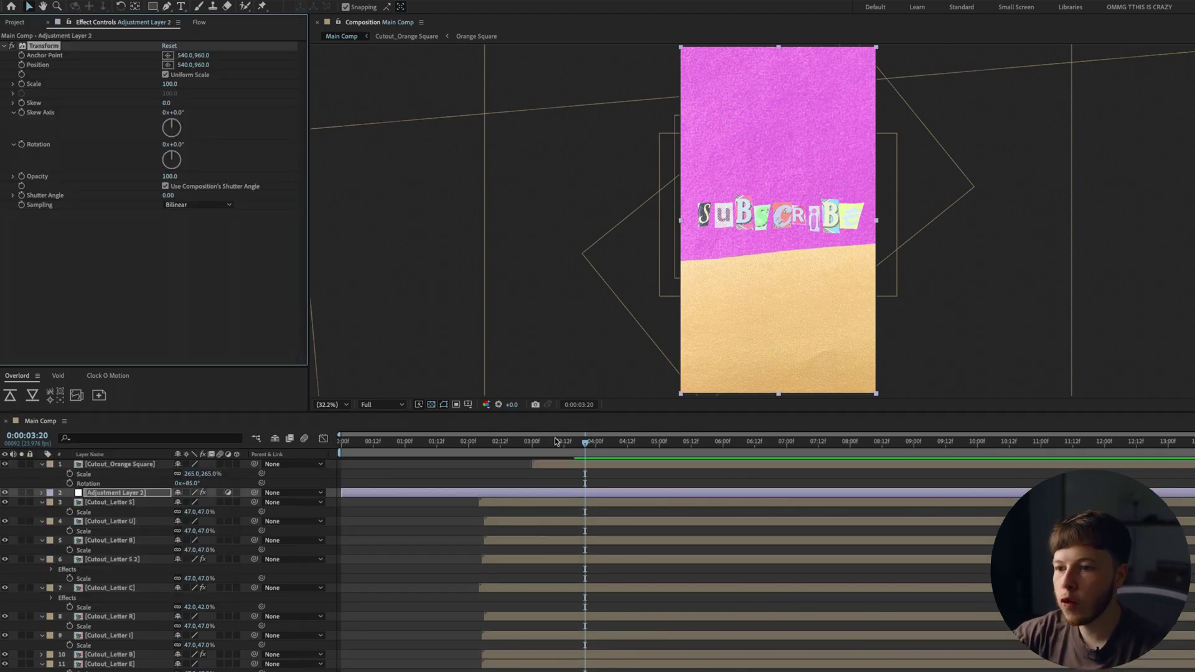
- Keyframe the Transform effect's Position upward in steps from 540, 960 at 0:00:03:00 to 540, 728
{"action": "left_click", "coordinate": [22, 65]}
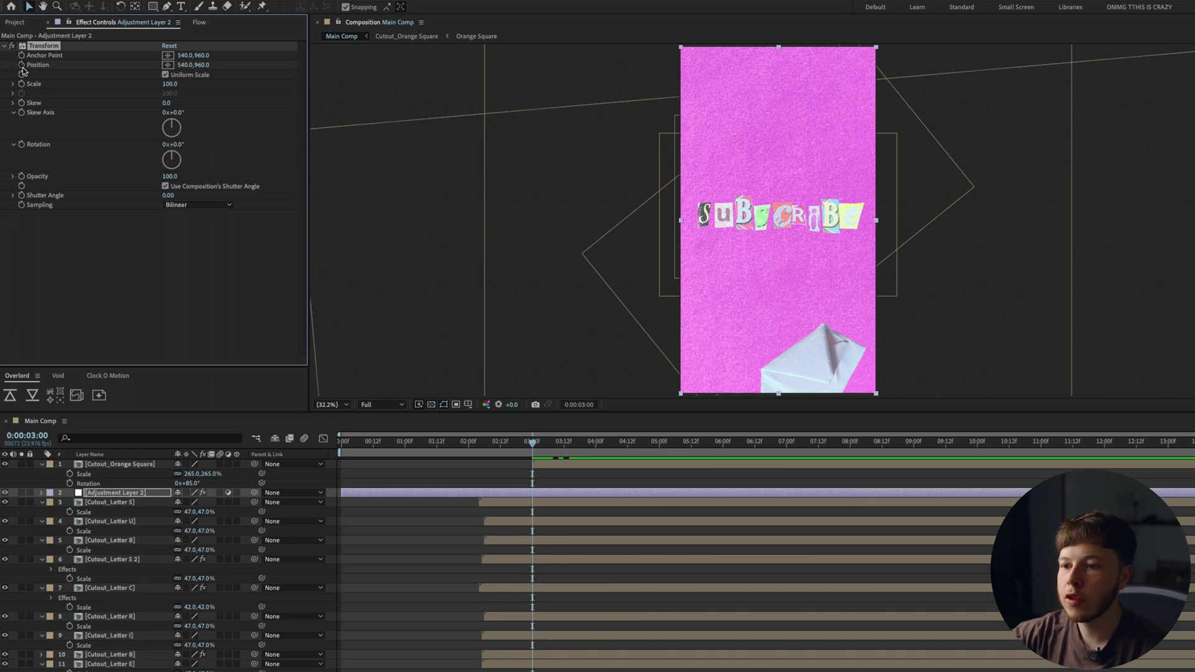
{"action": "key", "text": "Page_Down"}
{"action": "key", "text": "Page_Down"}
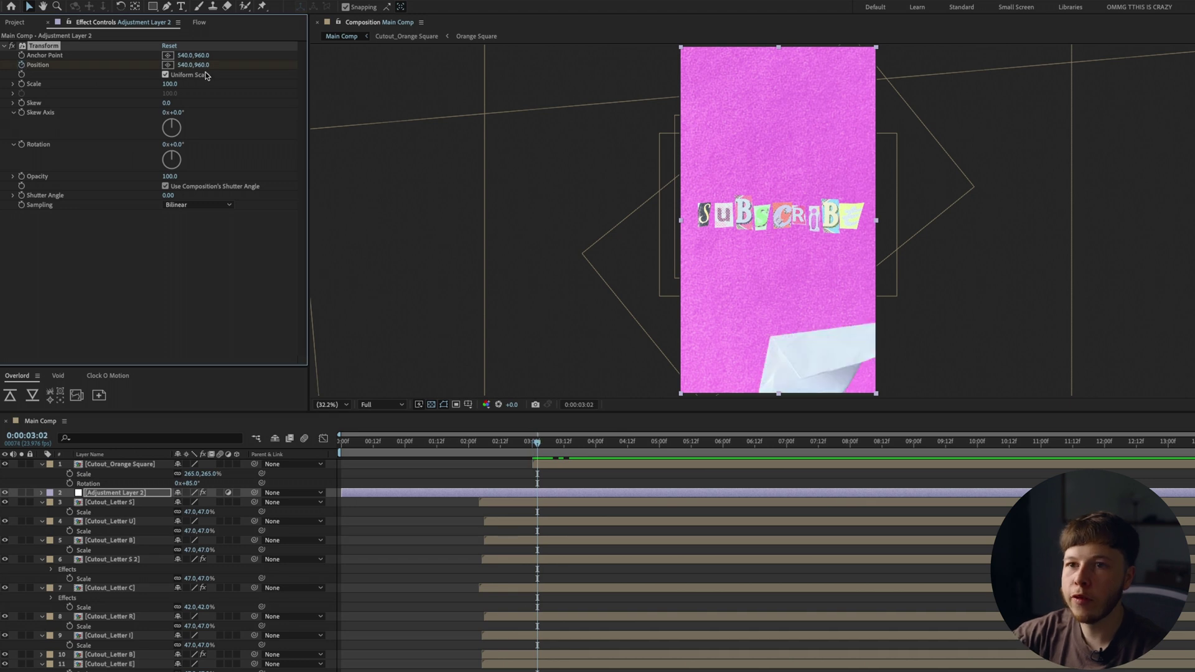
{"action": "key", "text": "ctrl+v"}
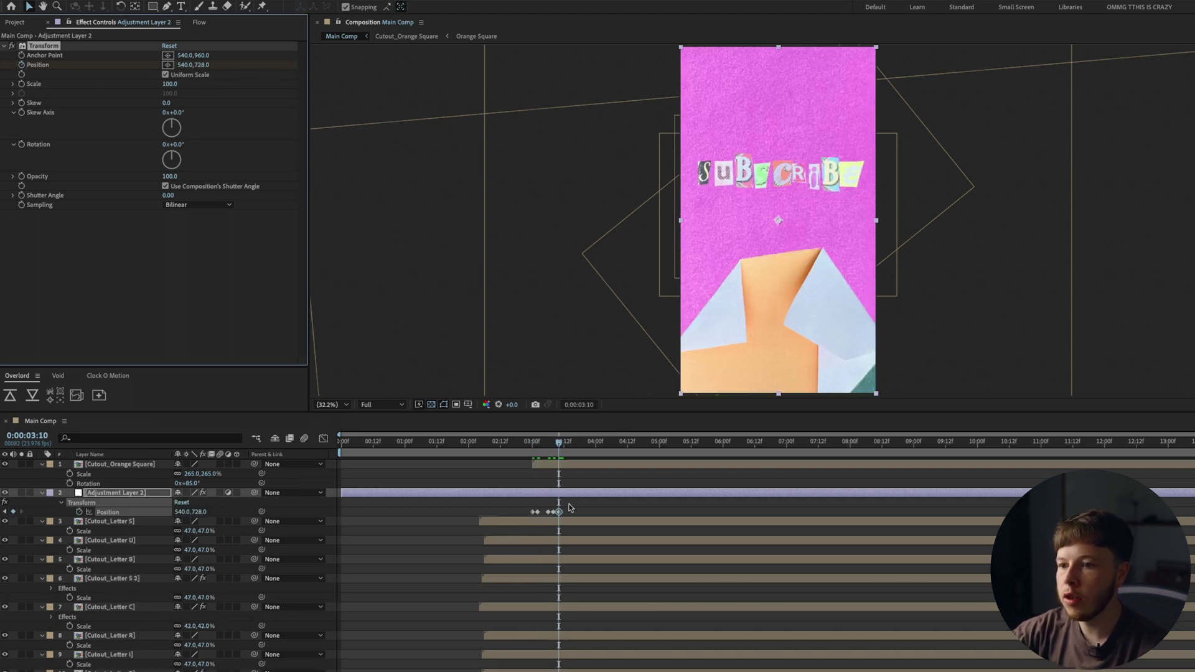
- Convert the Position keyframes to hold keyframes, spread them unevenly between 0:00:03:00 and about 0:00:03:19, and preview the shift
{"action": "right_click", "coordinate": [538, 518]}
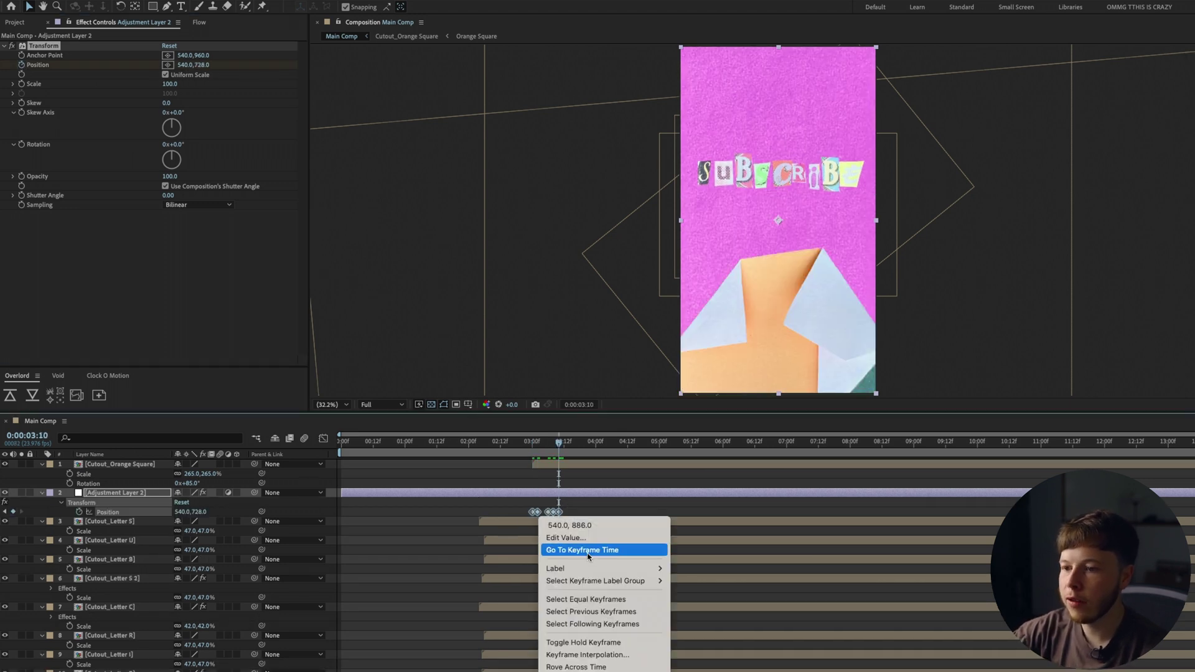
{"action": "left_click", "coordinate": [609, 641]}
{"action": "left_click", "coordinate": [605, 508]}
{"action": "left_click_drag", "start_coordinate": [558, 443], "coordinate": [479, 444]}
{"action": "key", "text": "space"}
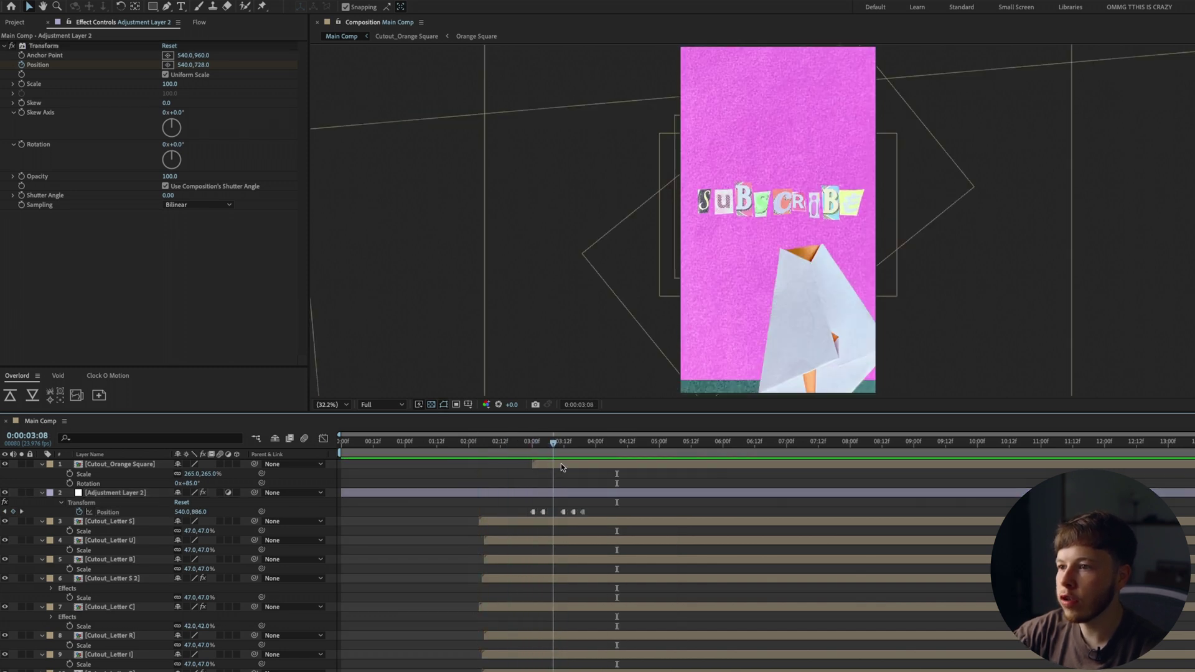
{"action": "left_click_drag", "start_coordinate": [546, 463], "coordinate": [555, 466]}
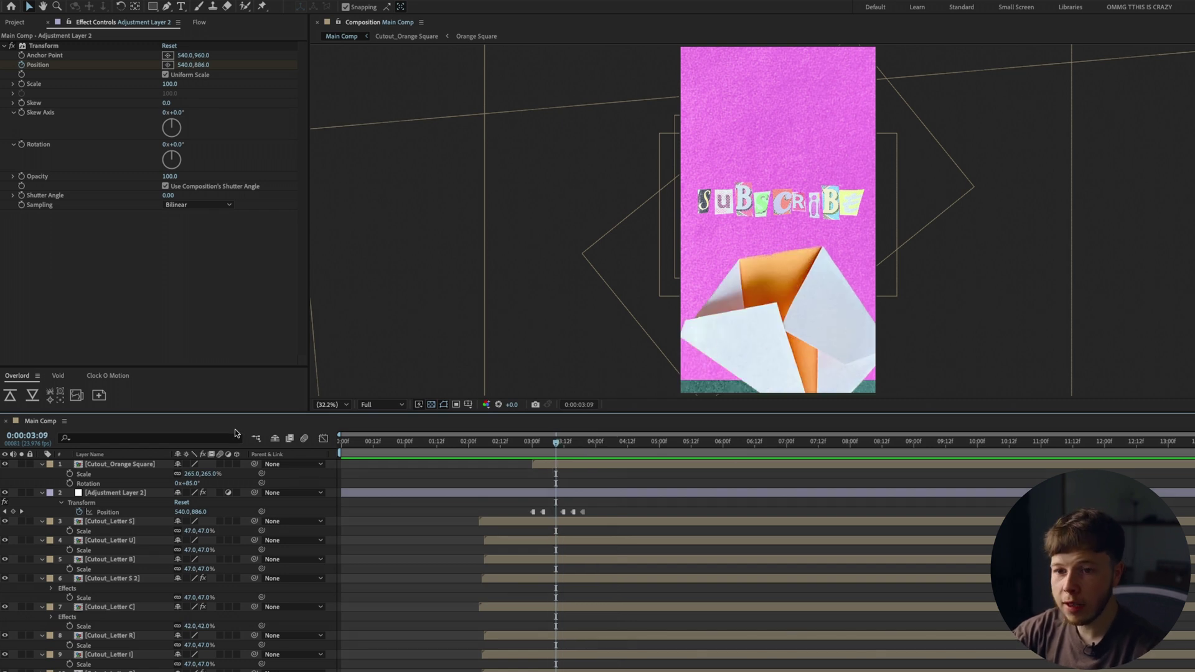
- Open the nested Orange Square composition and mask the Orange 7 layer around its visible orange paper area
{"action": "double_click", "coordinate": [118, 464]}
{"action": "double_click", "coordinate": [127, 466]}
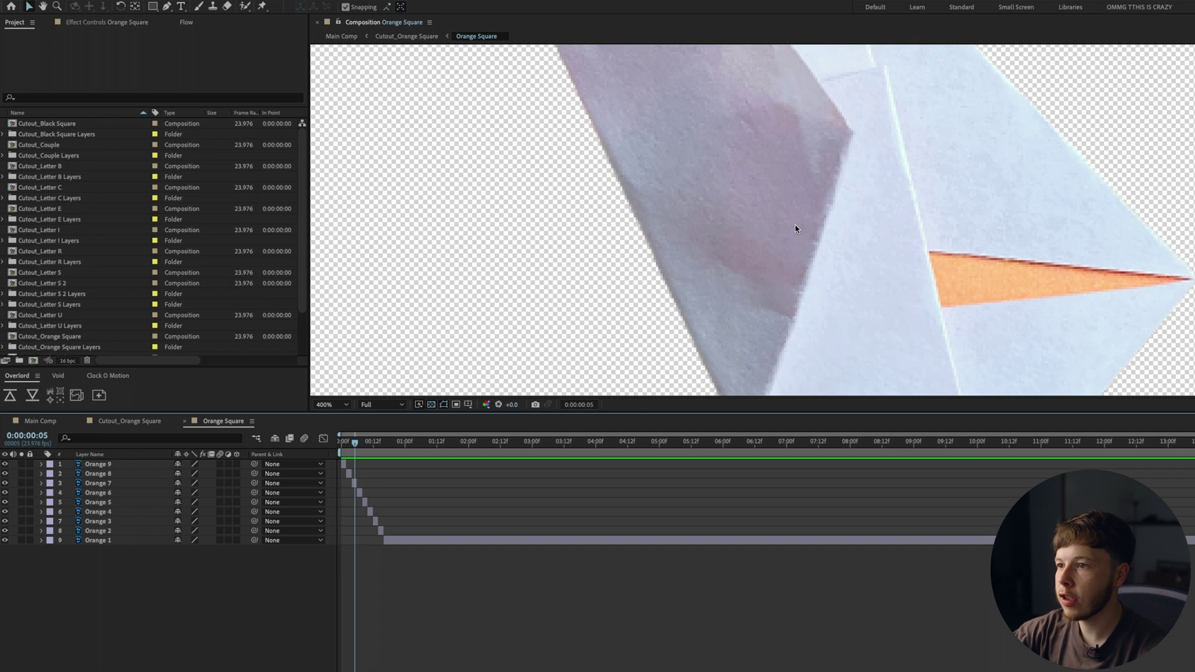
{"action": "scroll", "coordinate": [794, 225], "scroll_direction": "down", "scroll_amount": 1}
{"action": "key", "text": "Page_Up"}
{"action": "key", "text": "Page_Up"}
{"action": "key", "text": "Page_Down"}
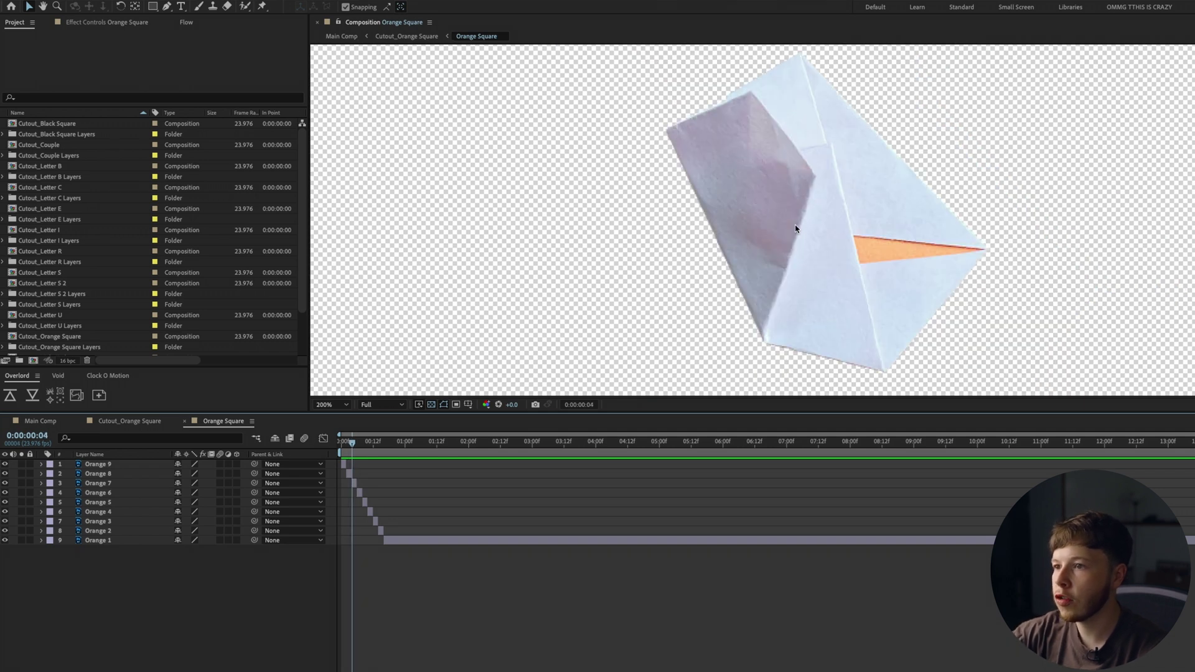
{"action": "left_click", "coordinate": [349, 480]}
{"action": "scroll", "coordinate": [973, 249], "scroll_direction": "up", "scroll_amount": 2}
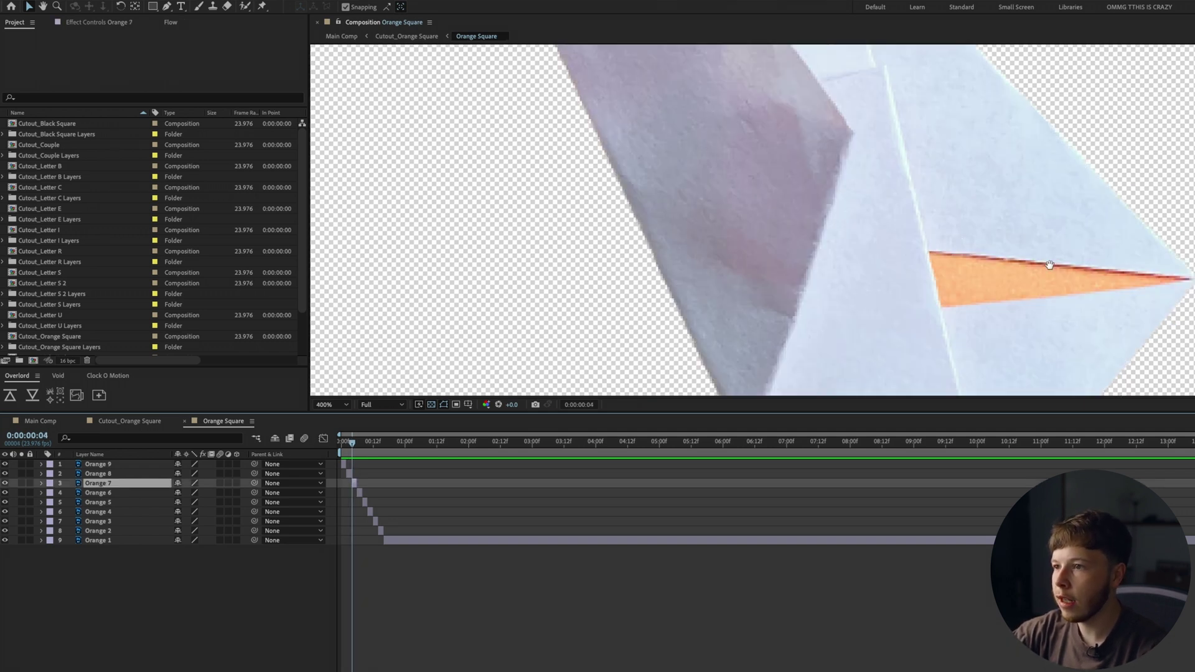
{"action": "key", "text": "g"}
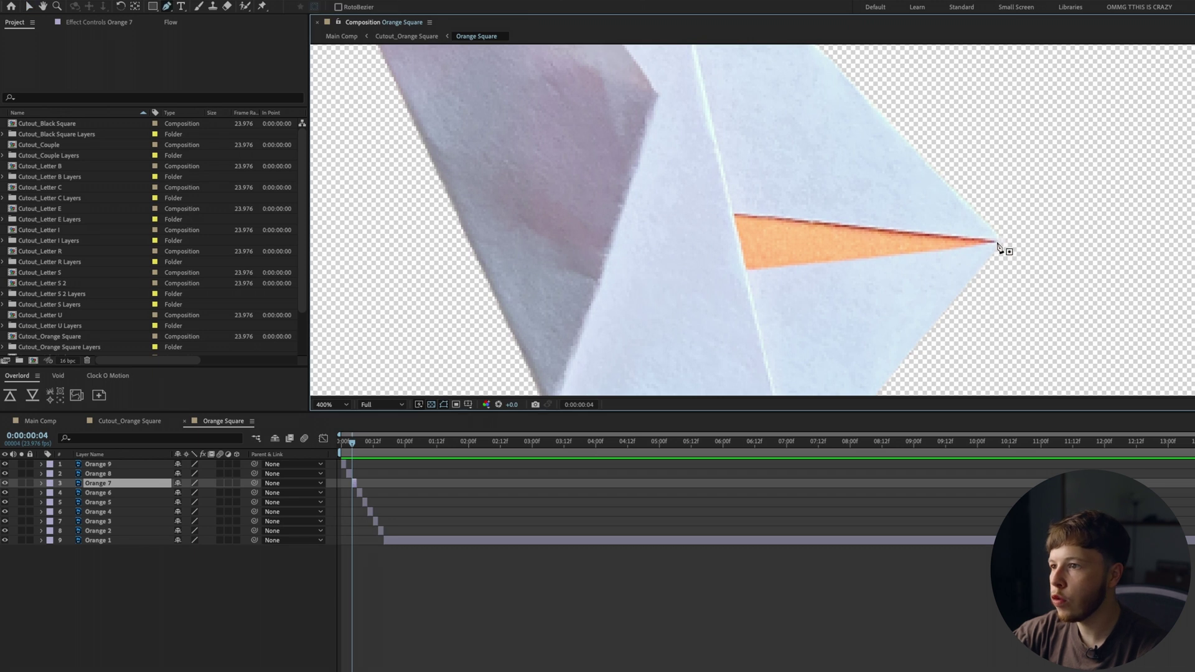
{"action": "left_click", "coordinate": [997, 243]}
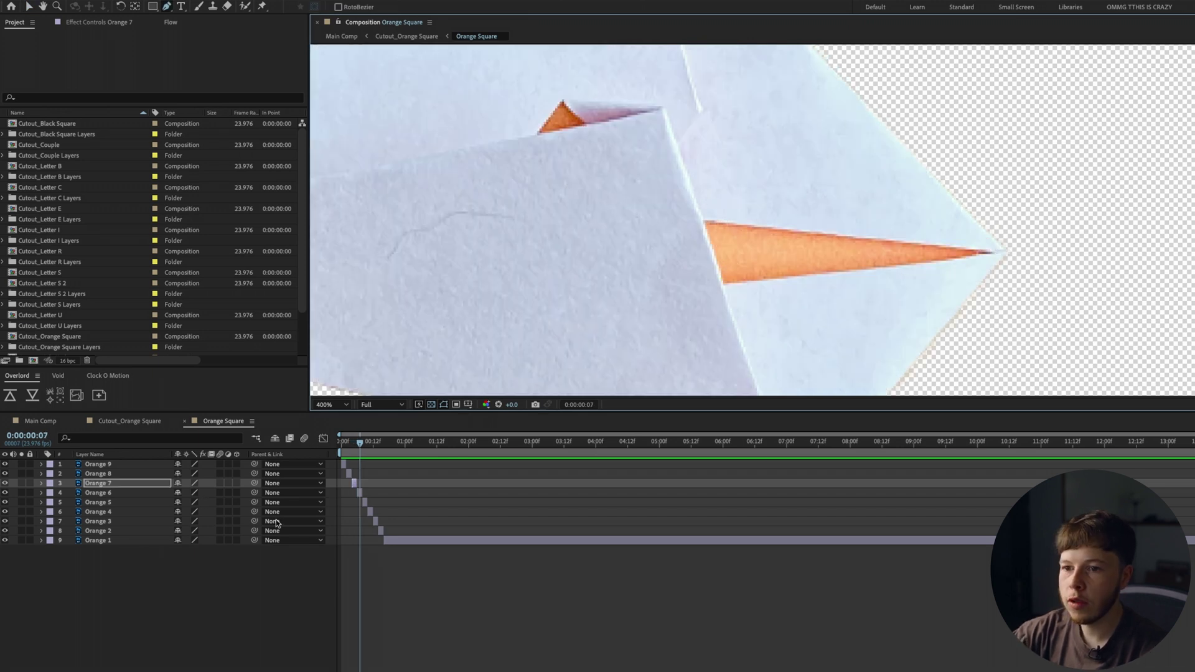
- Mask the layers from Orange 6 down to Orange 2 so that only their orange paper areas remain
{"action": "left_click", "coordinate": [359, 493]}
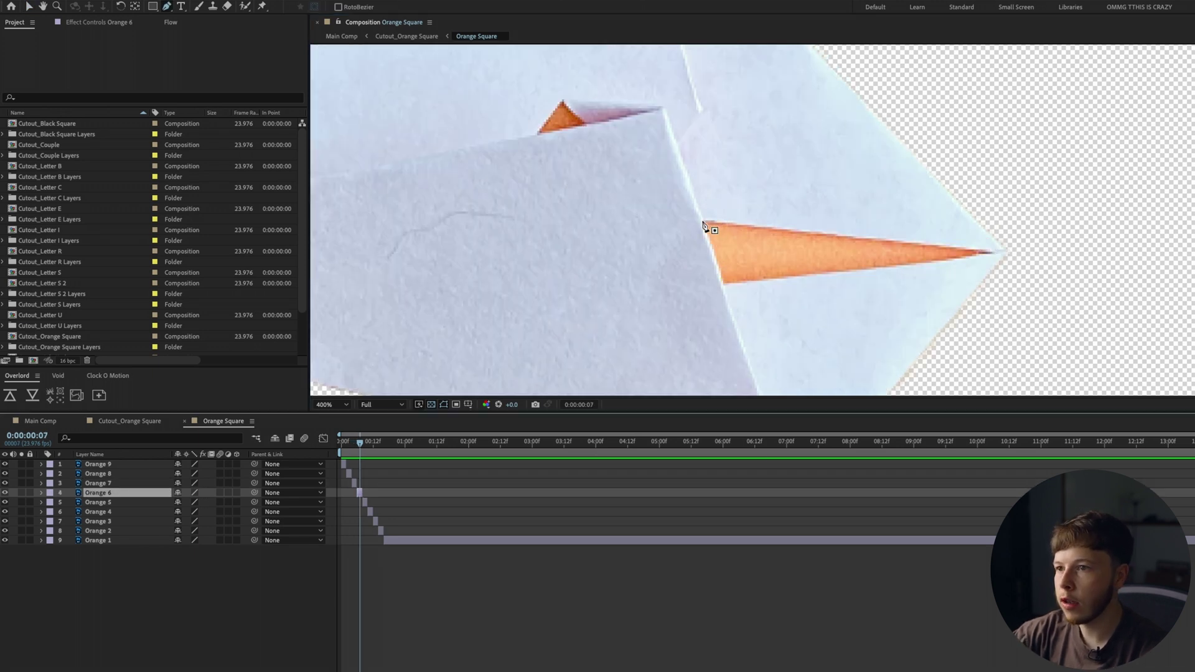
{"action": "left_click", "coordinate": [703, 222]}
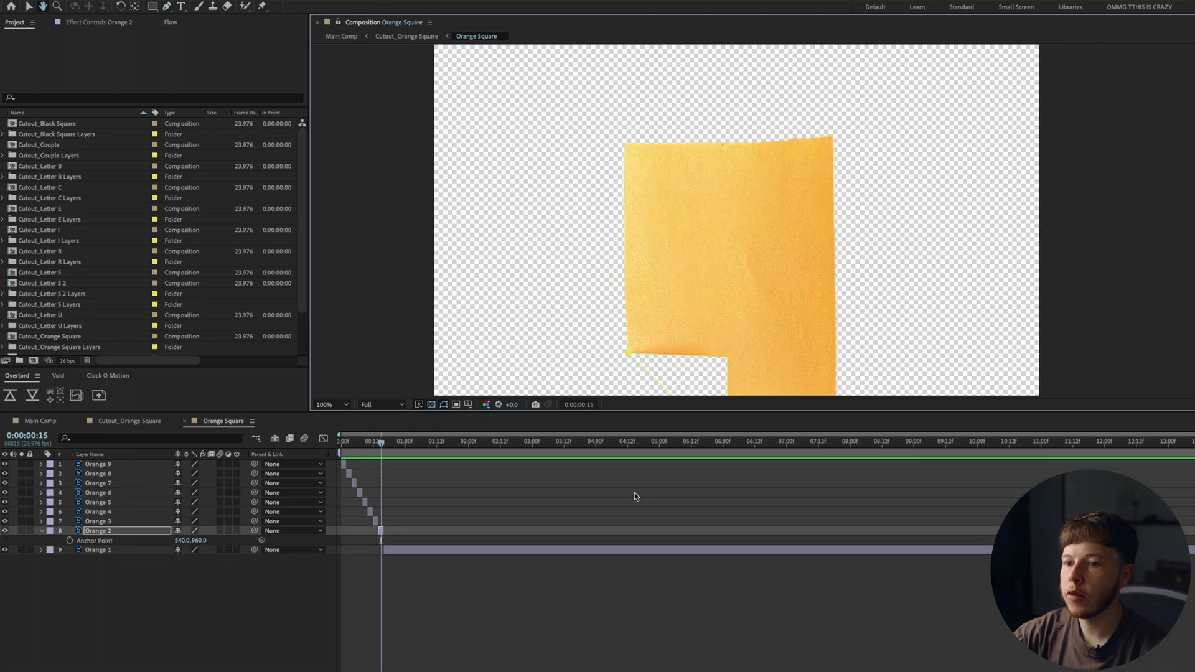
{"action": "key", "text": "comma"}
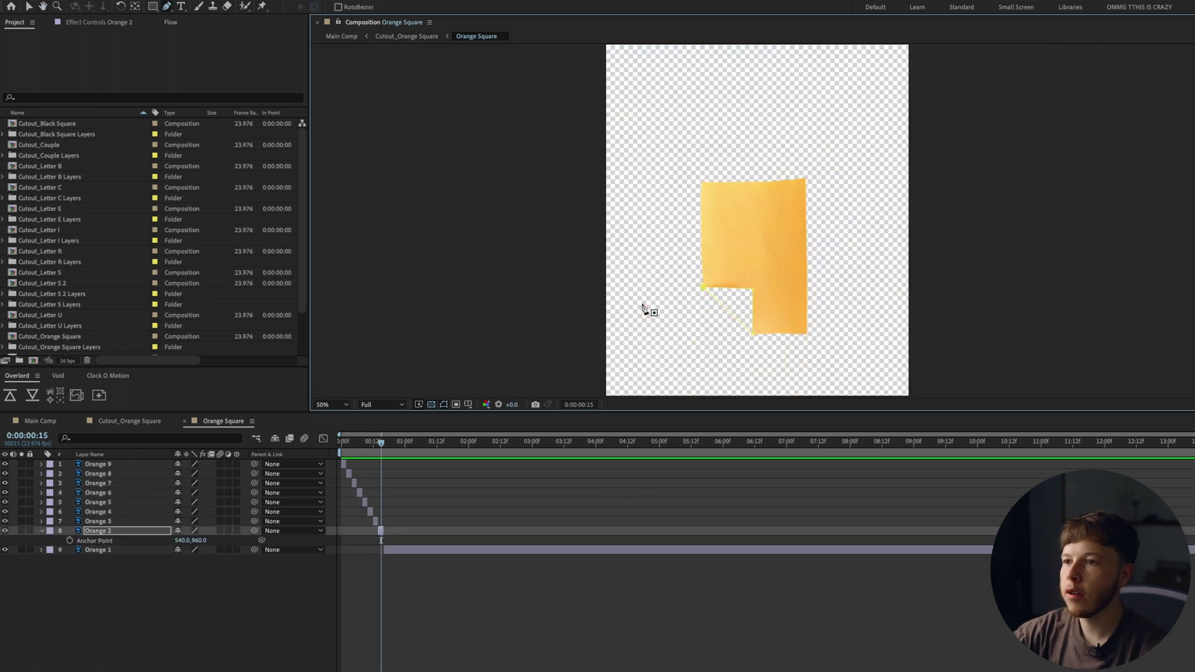
{"action": "left_click", "coordinate": [456, 566]}
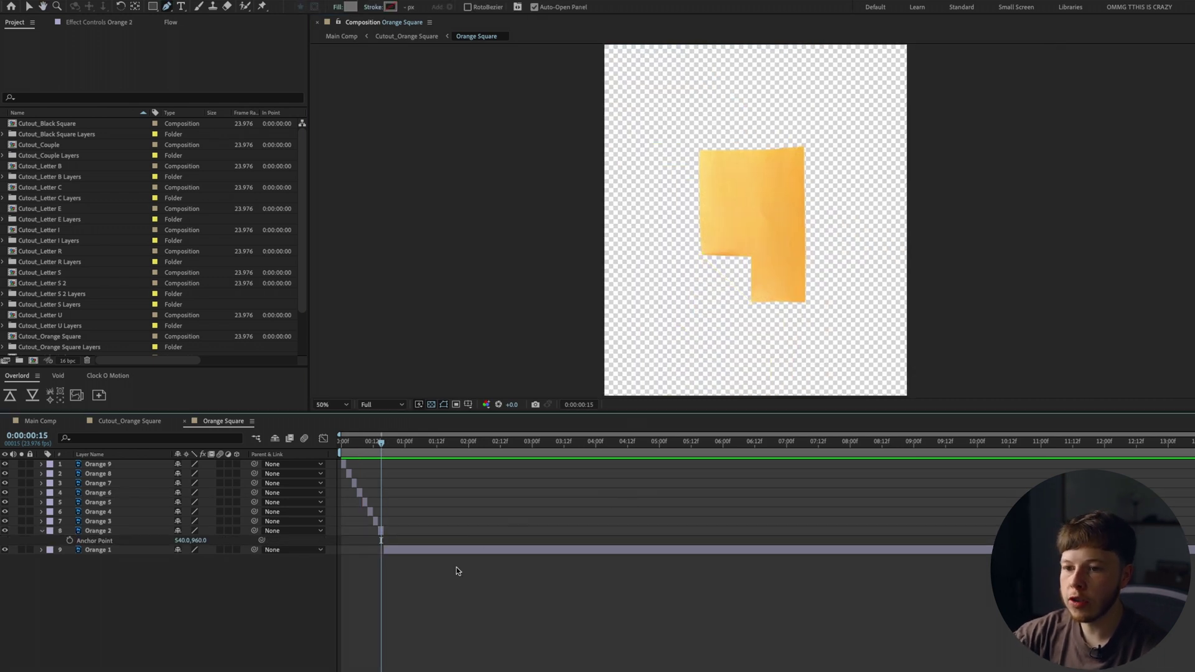
- Hide the Orange 9 and Orange 8 layers and add Car Photo.jpg from Finder as the top layer
{"action": "key", "text": "Page_Down"}
{"action": "key", "text": "Page_Down"}
{"action": "key", "text": "super+Tab"}
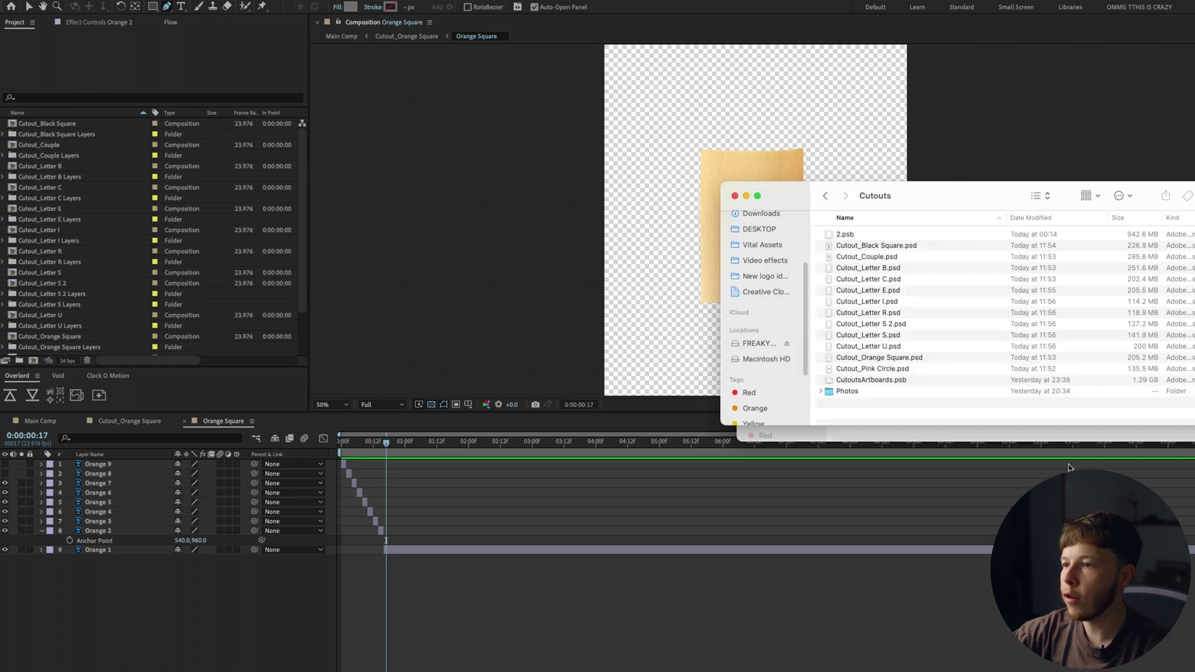
{"action": "key", "text": "super+grave"}
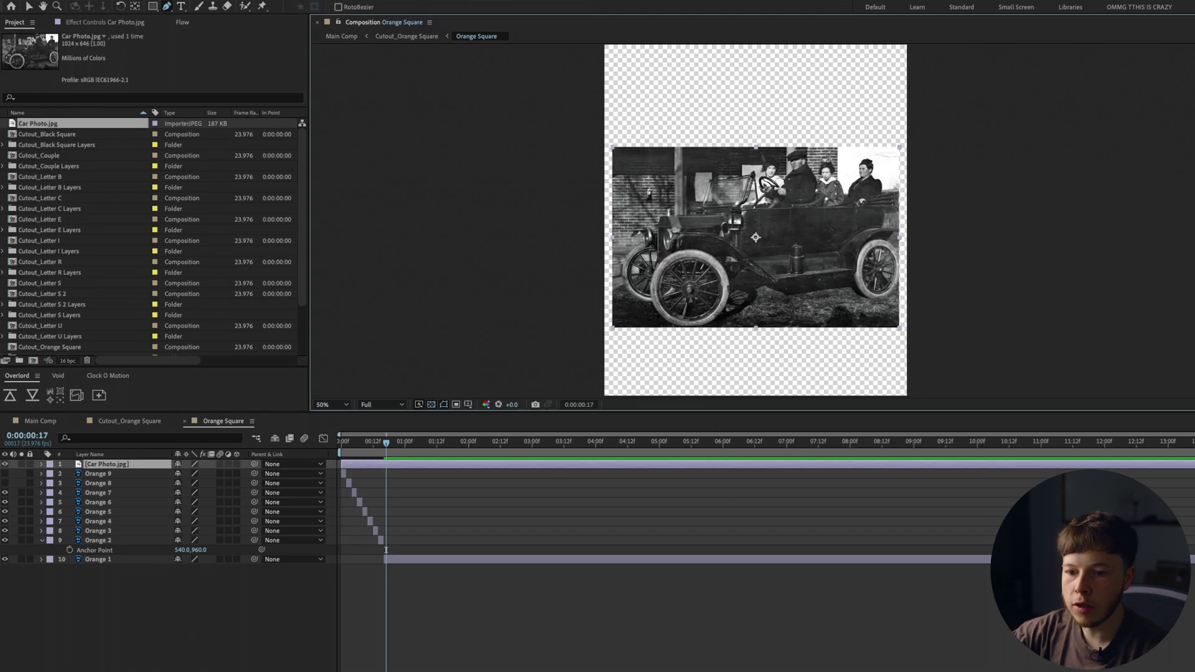
- Show the transfer controls and enable Preserve Underlying Transparency for the Car Photo.jpg layer
{"action": "left_click", "coordinate": [222, 424]}
{"action": "key", "text": "F4"}
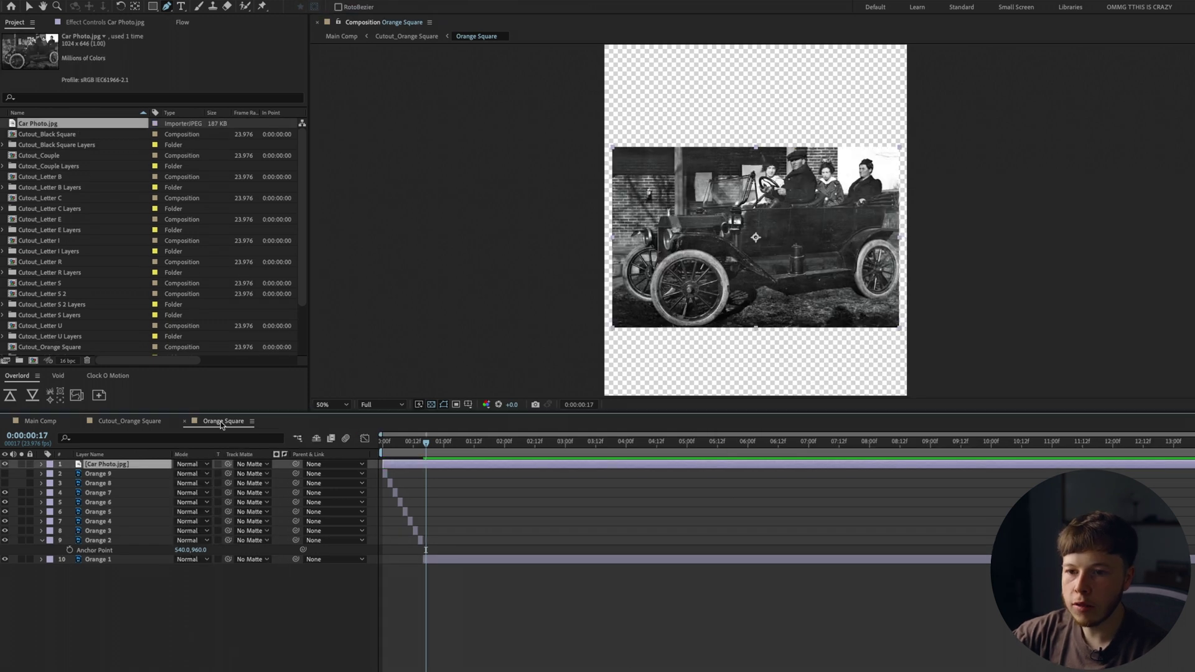
{"action": "left_click", "coordinate": [465, 489]}
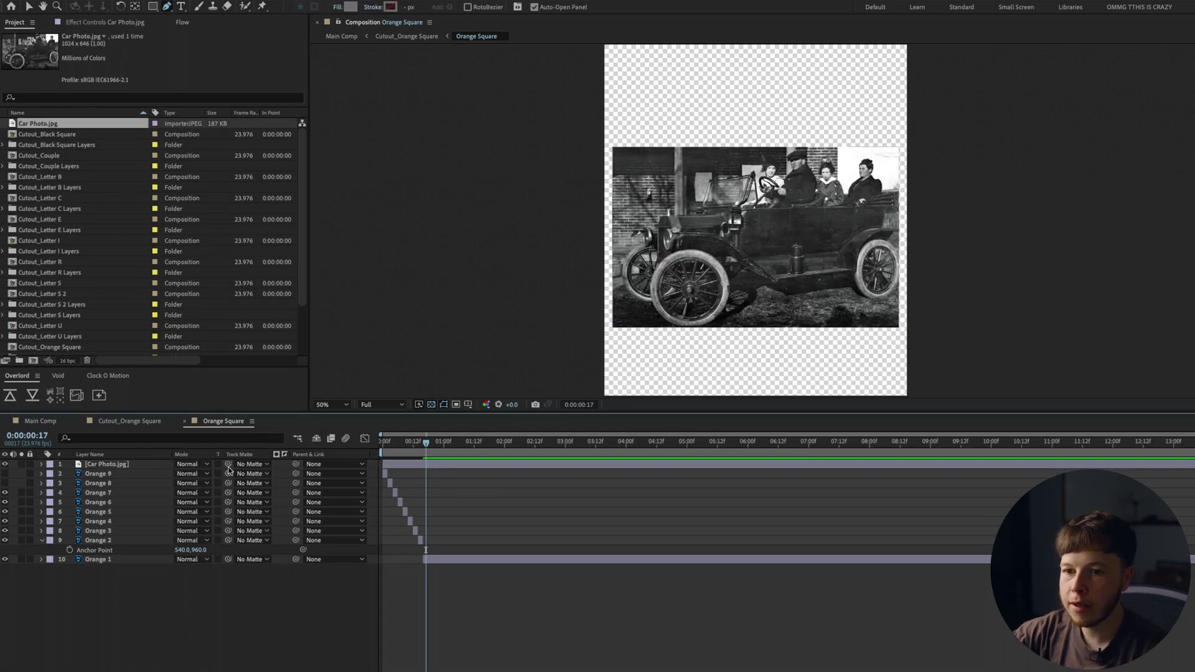
{"action": "left_click", "coordinate": [218, 464]}
- Rotate the car photo to -90°, scale it to 64% to cover the paper, and preview from the first frame
{"action": "key", "text": "s"}
{"action": "left_click", "coordinate": [93, 465]}
{"action": "key", "text": "shift+r"}
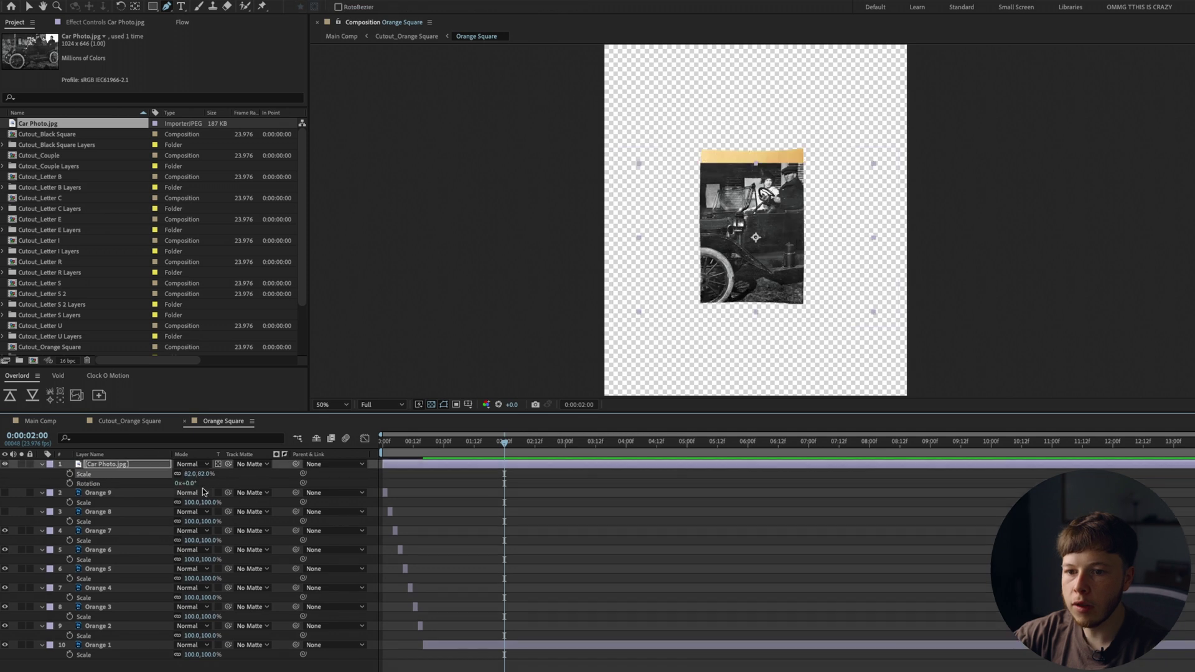
{"action": "mouse_move", "coordinate": [198, 484]}
{"action": "left_mouse_down"}
{"action": "mouse_move", "coordinate": [208, 485]}
{"action": "mouse_move", "coordinate": [191, 485]}
{"action": "left_mouse_up"}
{"action": "left_click_drag", "start_coordinate": [192, 474], "coordinate": [181, 472]}
{"action": "left_click_drag", "start_coordinate": [504, 441], "coordinate": [378, 446]}
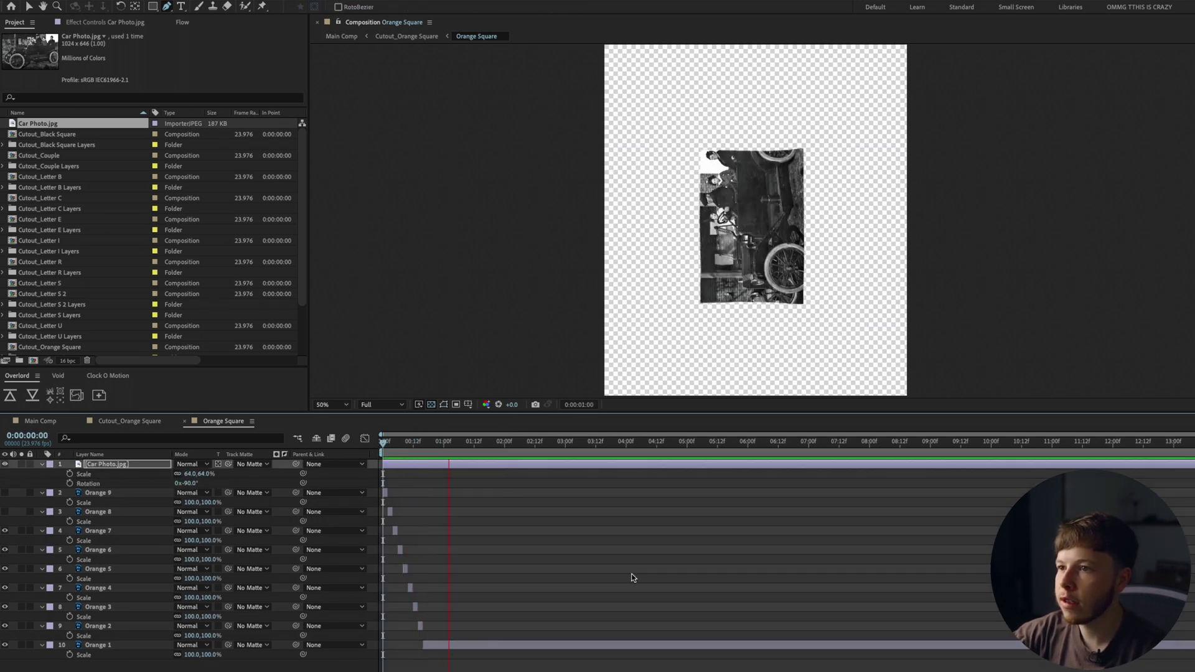
- Move the Orange 9 and Orange 8 layers above Car Photo.jpg and make them visible again
{"action": "left_click", "coordinate": [97, 484], "text": "shift"}
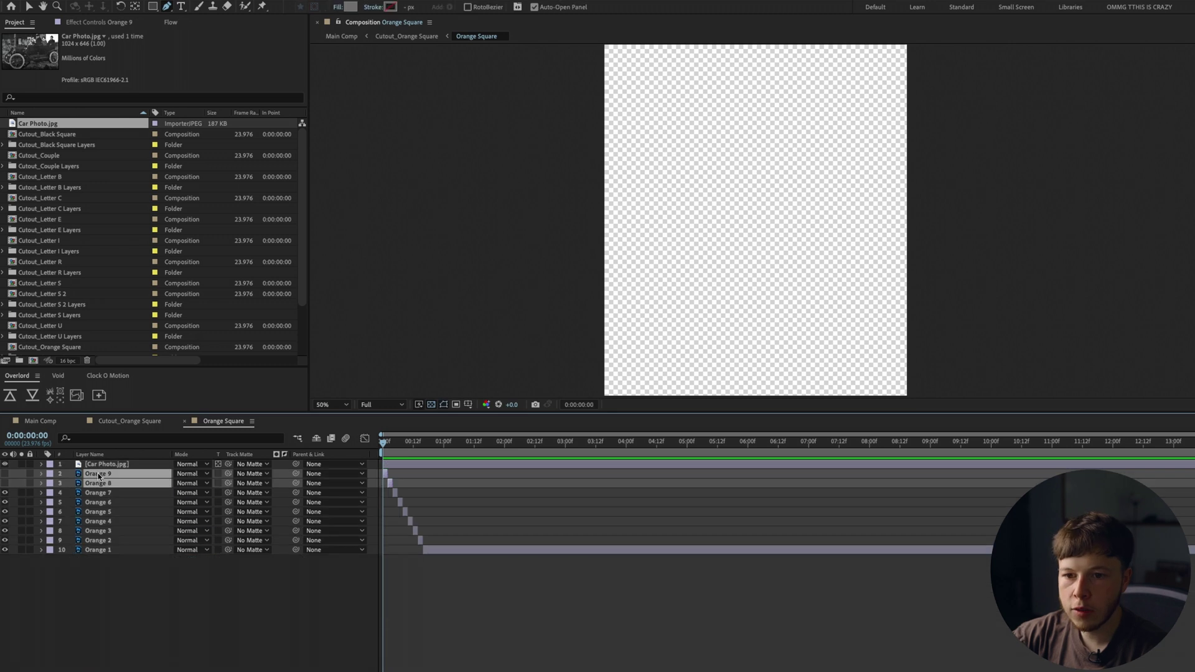
{"action": "left_click_drag", "start_coordinate": [98, 474], "coordinate": [101, 460]}
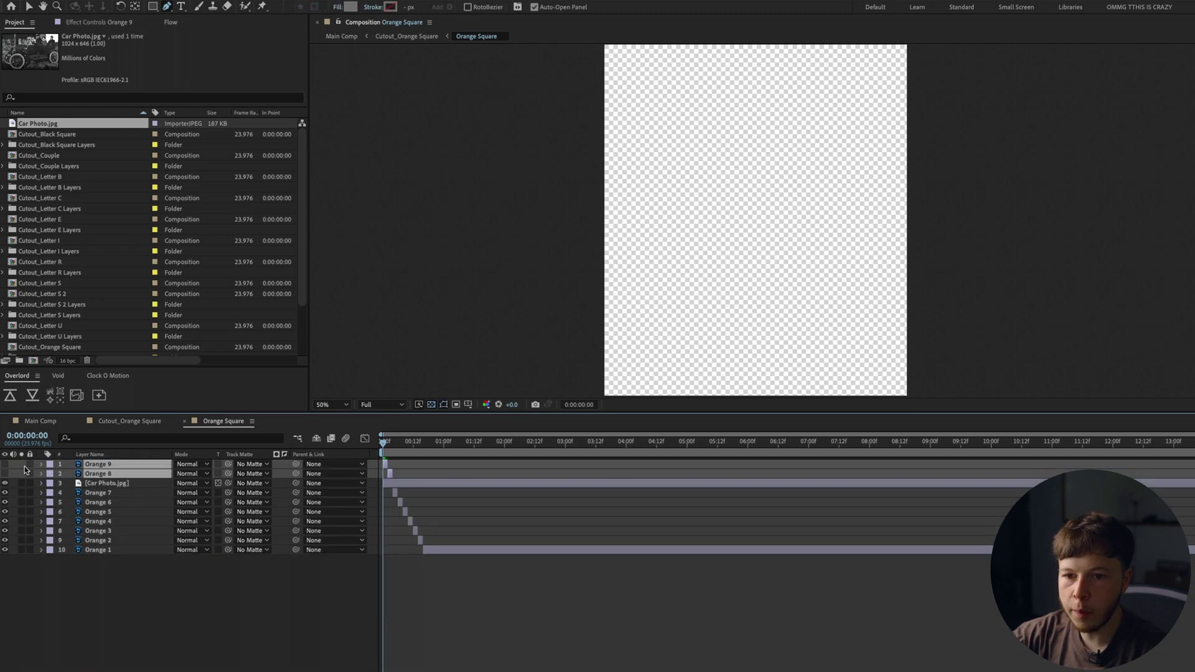
{"action": "left_click", "coordinate": [5, 472]}
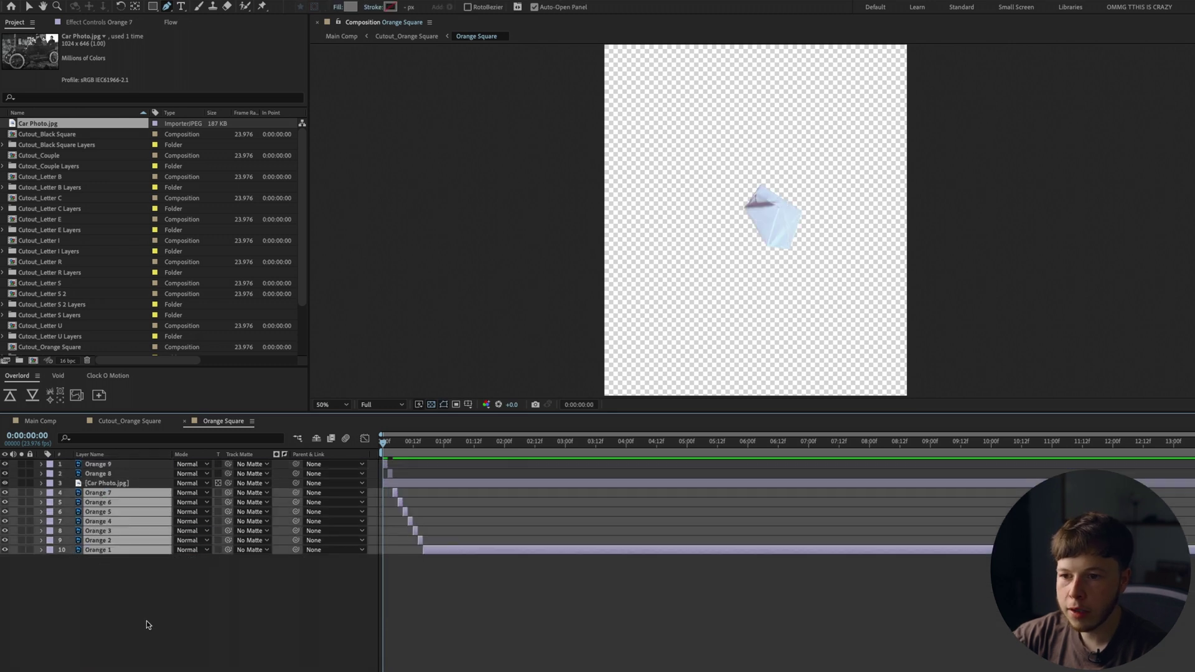
- Duplicate the layers from Orange 7 down to Orange 1, move the copies above Car Photo.jpg, and reveal their masks
{"action": "key", "text": "super+d"}
{"action": "left_click_drag", "start_coordinate": [100, 493], "coordinate": [102, 480]}
{"action": "key", "text": "m"}
{"action": "left_click", "coordinate": [527, 550]}
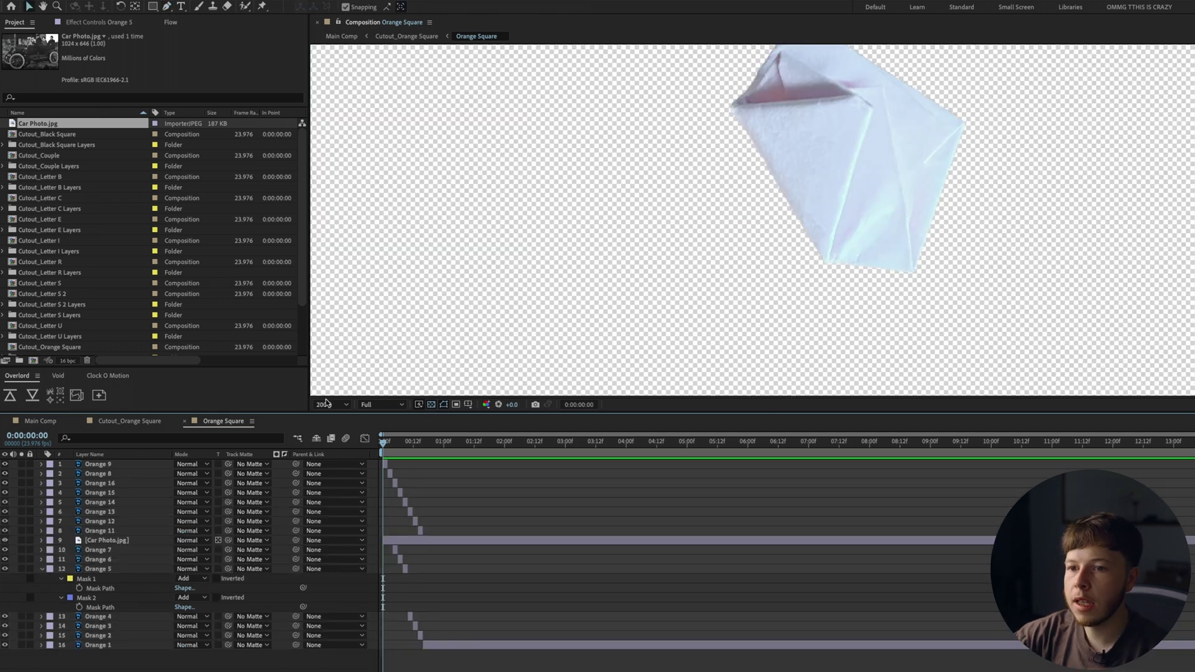
{"action": "left_click", "coordinate": [332, 405]}
{"action": "left_click", "coordinate": [329, 464]}
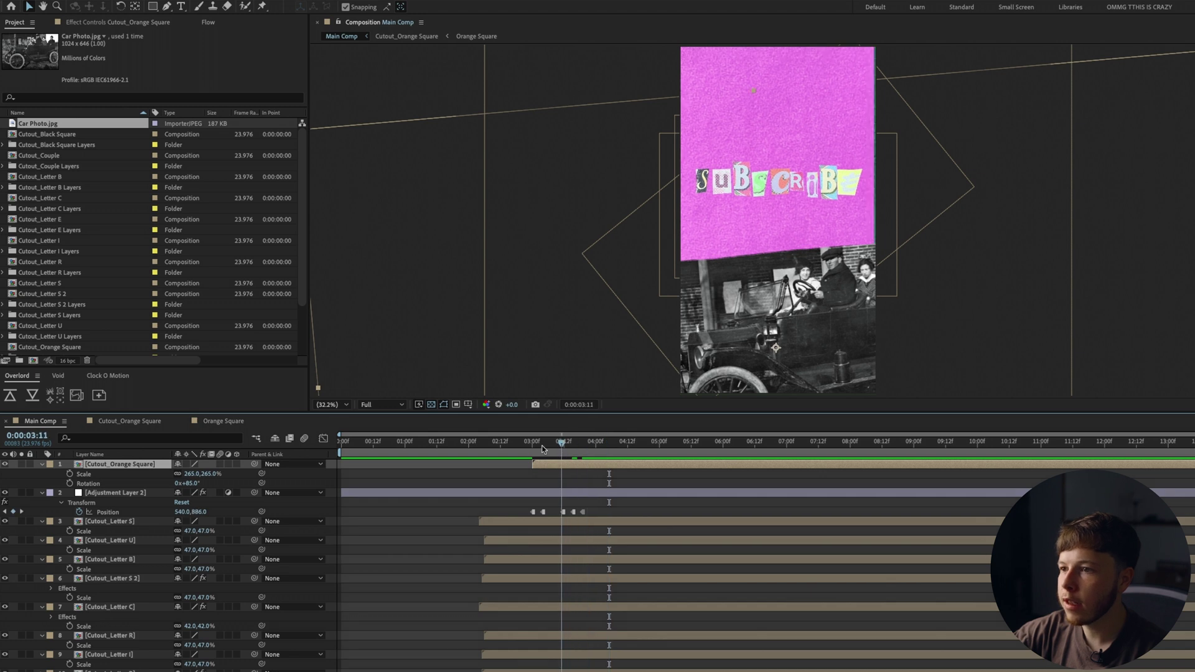
- Preview the Main Comp animation from 0:00:02:18 and again from 0:00:01:08
{"action": "left_click_drag", "start_coordinate": [542, 450], "coordinate": [479, 450]}
{"action": "key", "text": "space"}
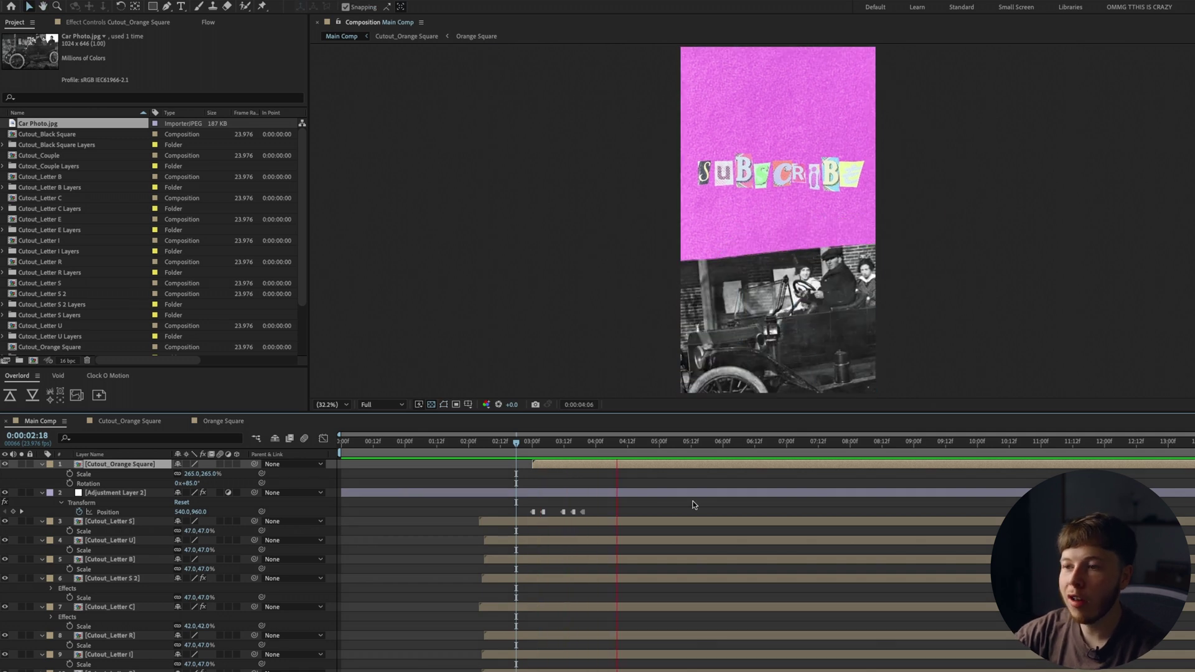
{"action": "key", "text": "space"}
{"action": "left_click", "coordinate": [426, 442]}
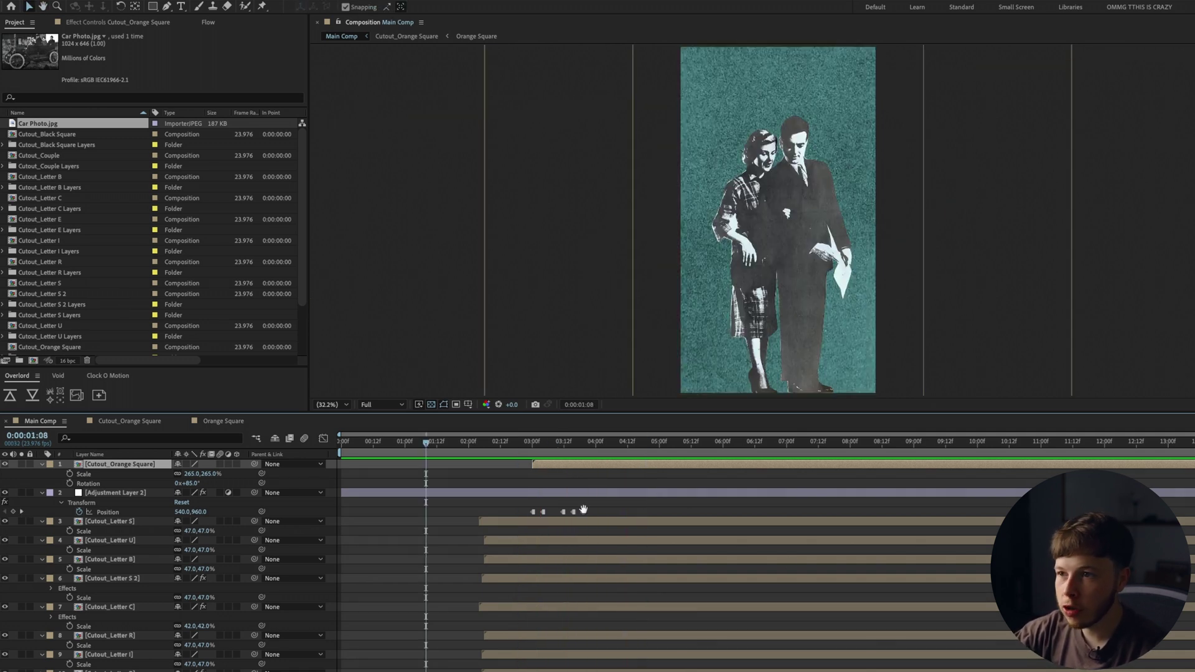
{"action": "key", "text": "space"}
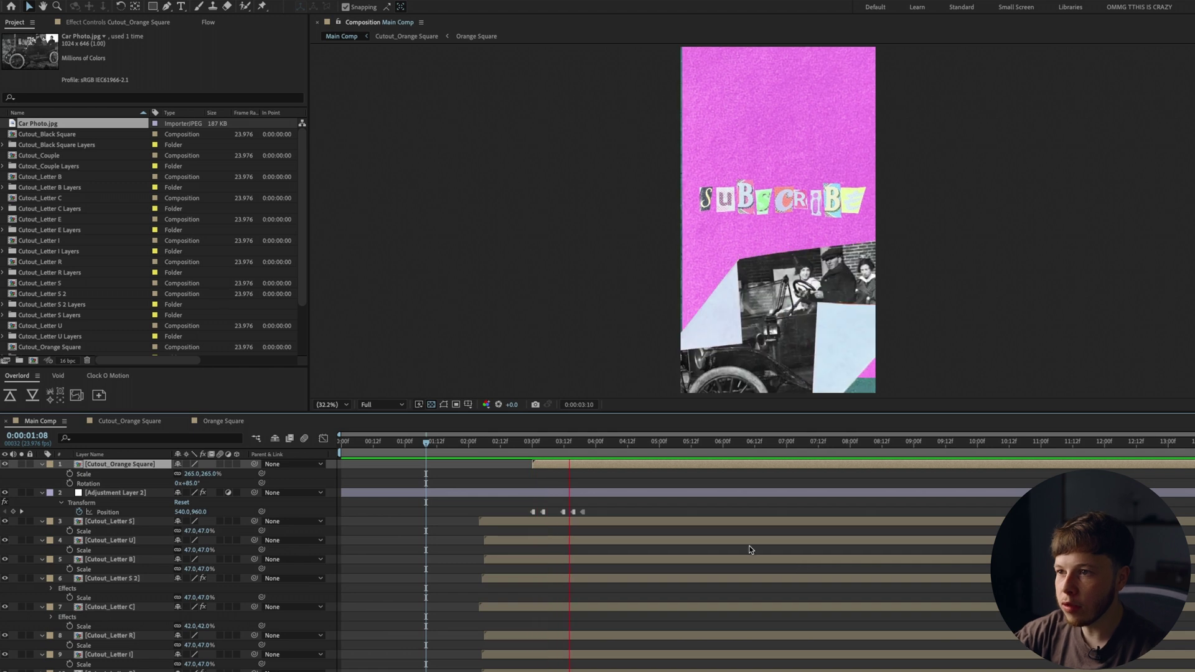
{"action": "key", "text": "space"}
- Add an adjustment layer on top of the Main Comp and apply Posterize Time with a frame rate of 12
{"action": "key", "text": "ctrl+alt+y"}
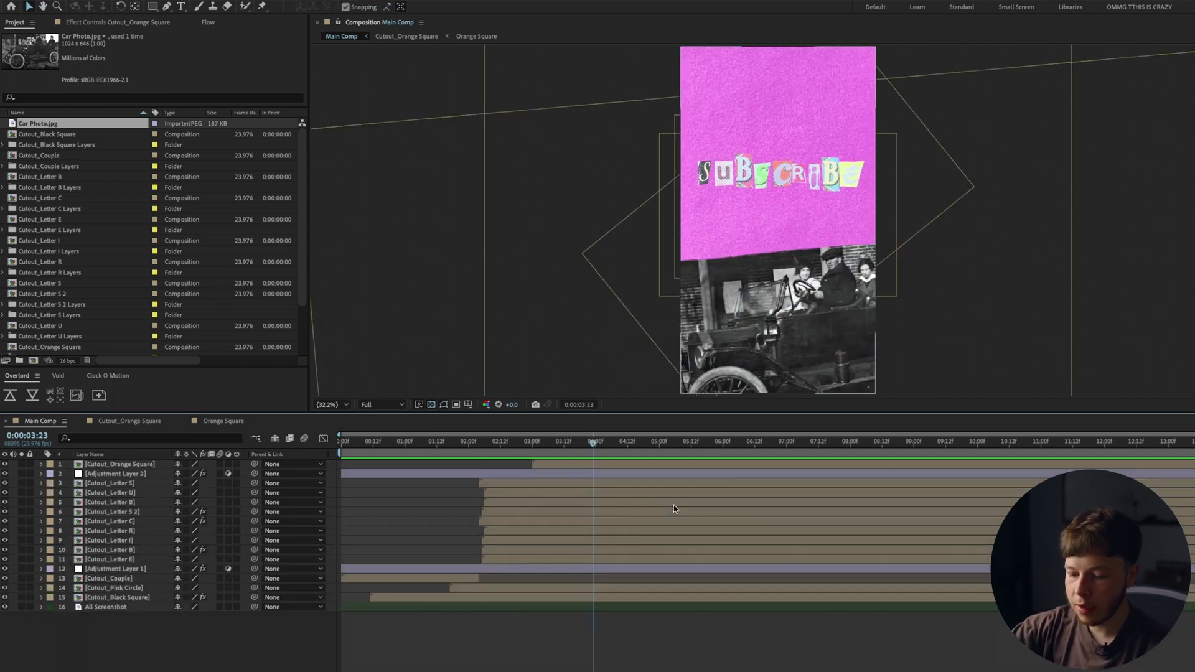
{"action": "key", "text": "ctrl+space"}
{"action": "type", "text": "post"}
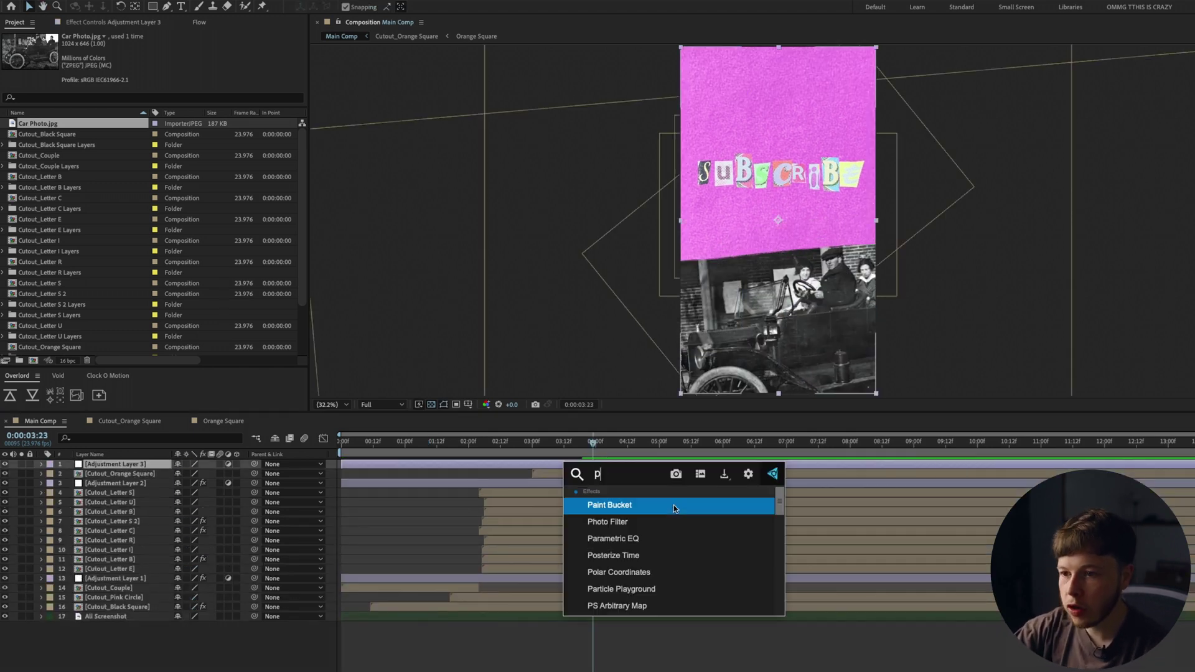
{"action": "key", "text": "Return"}
{"action": "left_click", "coordinate": [87, 17]}
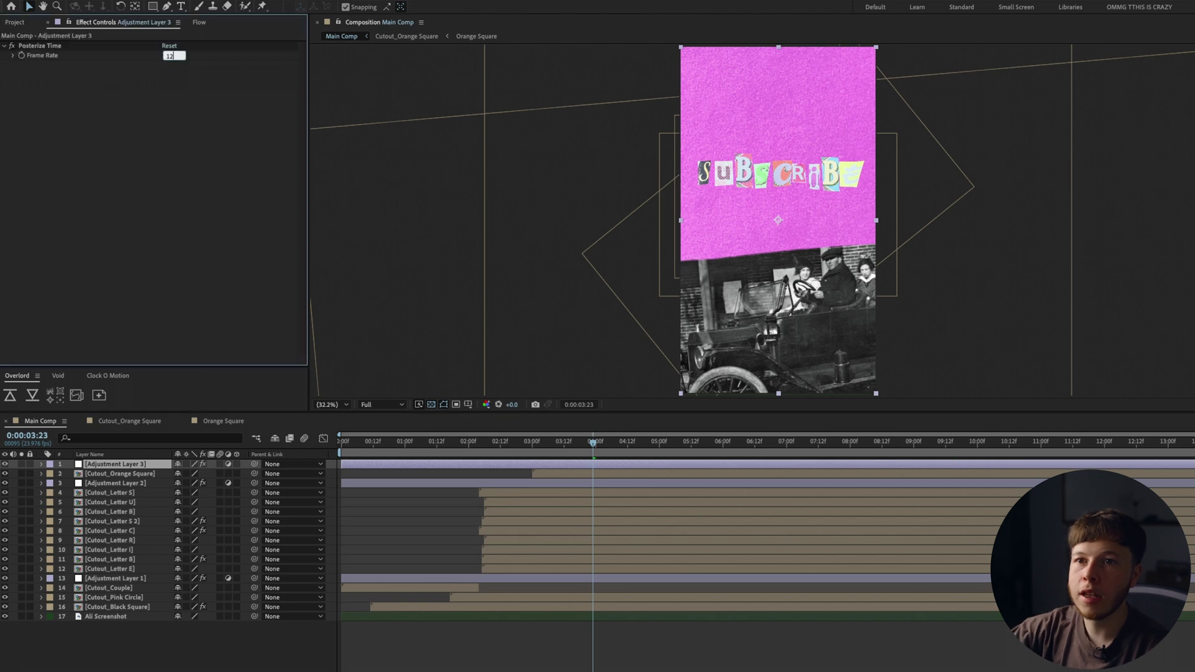
- Add another adjustment layer on top and apply the Transform effect to it
{"action": "key", "text": "ctrl+alt+y"}
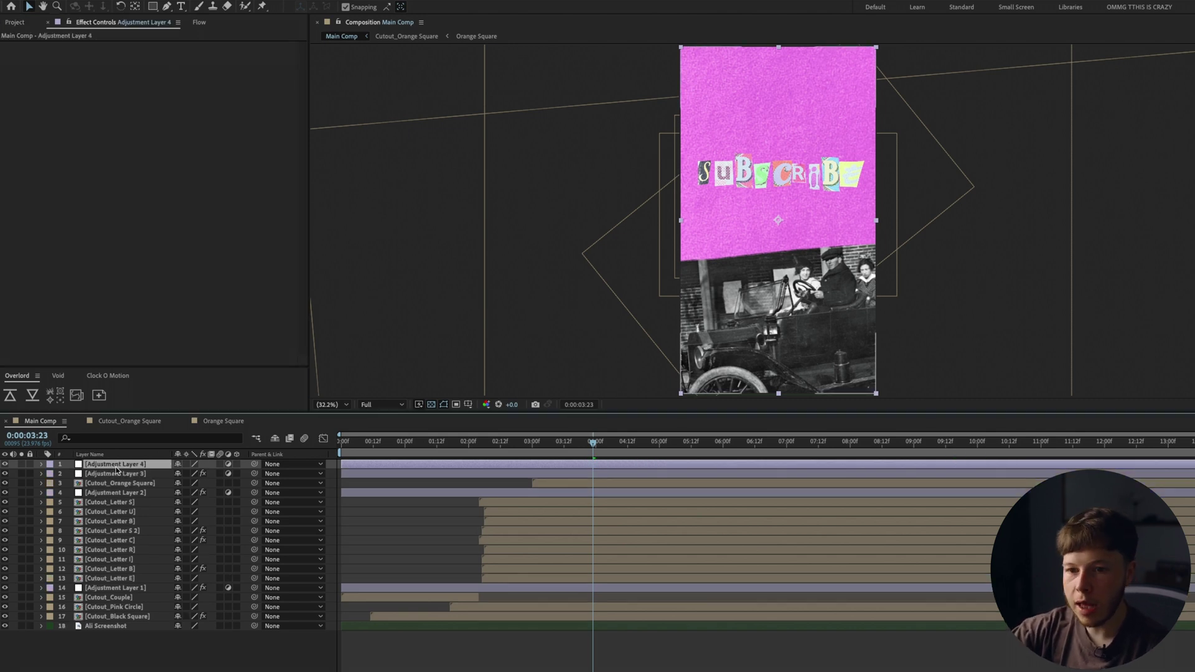
{"action": "key", "text": "ctrl+space"}
{"action": "type", "text": "tra"}
{"action": "key", "text": "Return"}
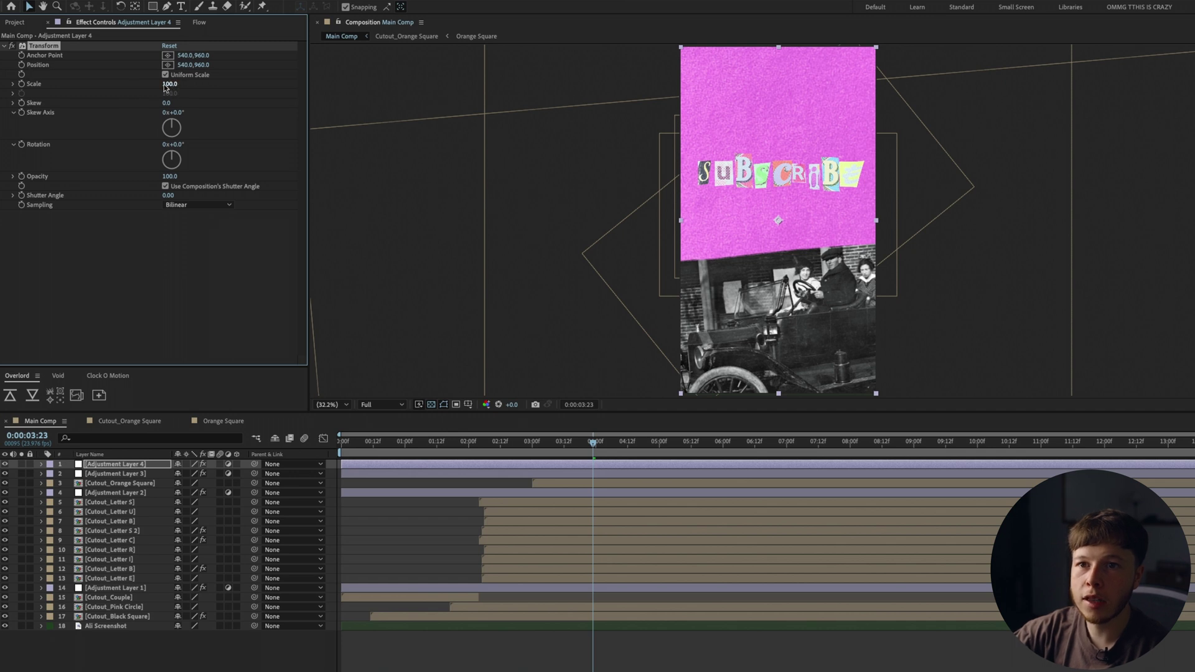
- Set the Transform effect's scale to 101, give its position the expression posterizeTime(6) wiggle(15,3), and preview the shake
{"action": "left_click", "coordinate": [22, 65], "text": "alt"}
{"action": "type", "text": "posterizeTime(6) "}
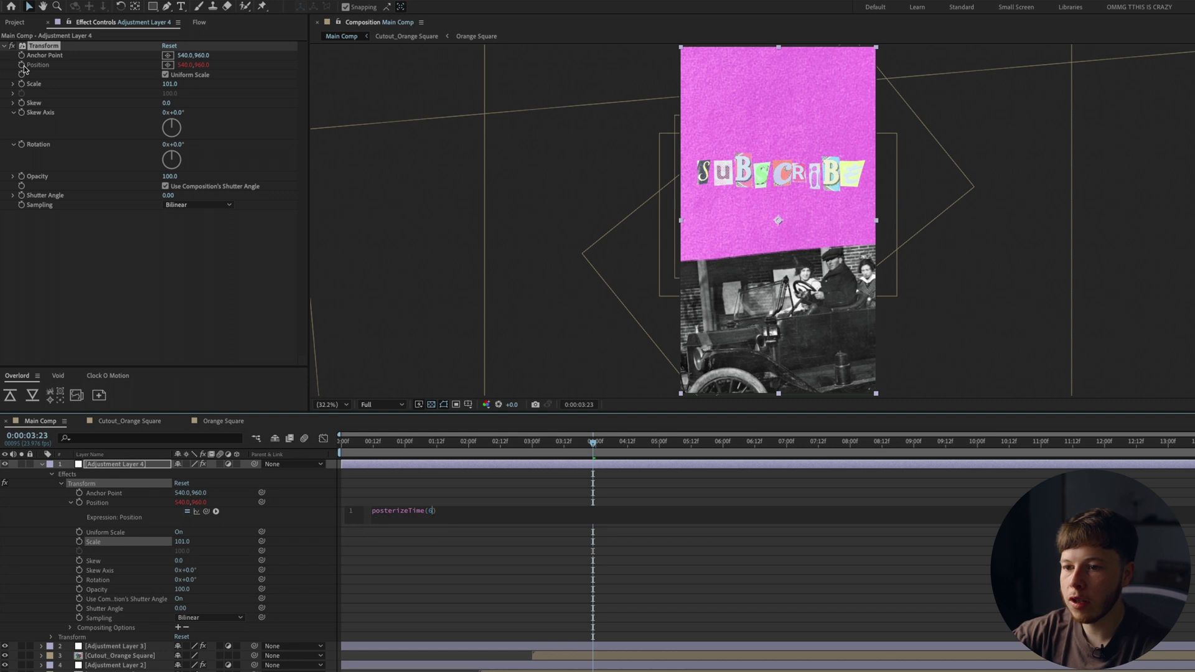
{"action": "type", "text": "wiggle(15,3"}
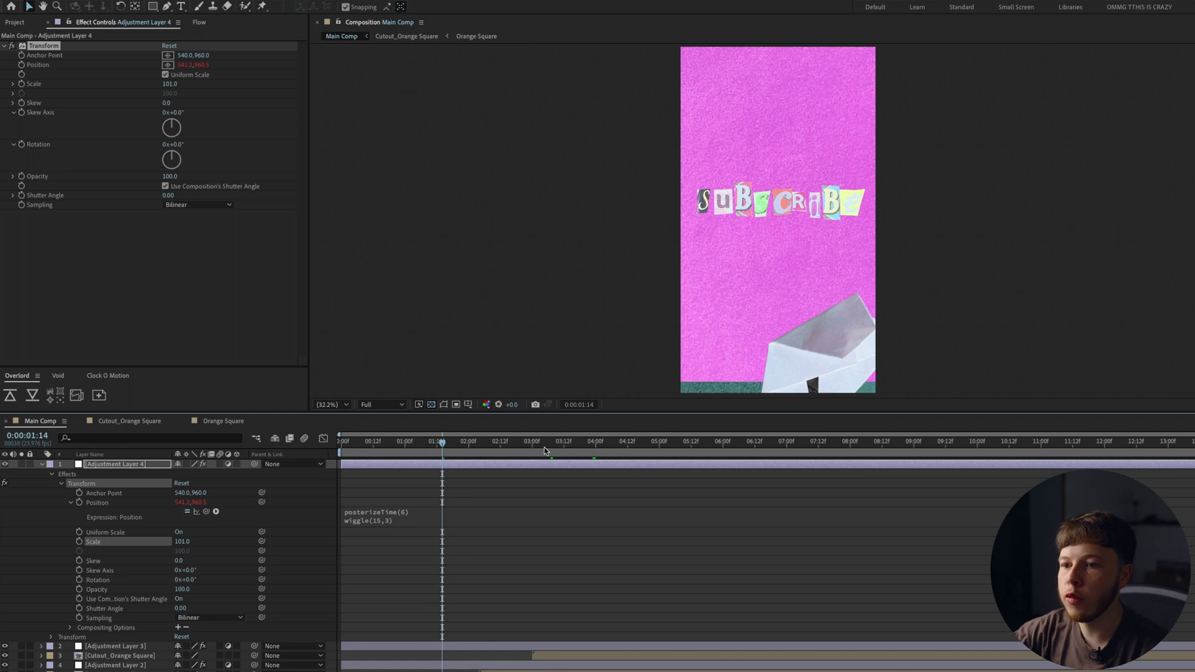
{"action": "key", "text": "space"}
- Copy the wiggling Transform effect from Adjustment Layer 4 onto all cutout letter layers and Cutout_Orange Square, and preview from 0:00:01:09
{"action": "left_click", "coordinate": [42, 464]}
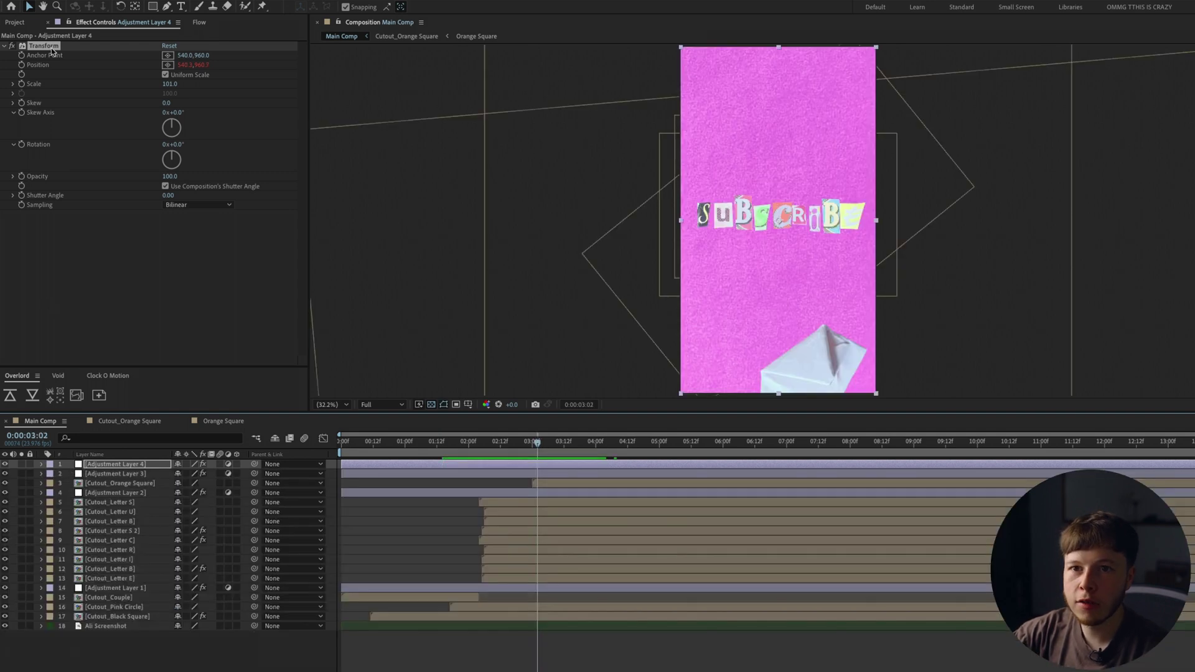
{"action": "left_click", "coordinate": [129, 501]}
{"action": "left_click", "coordinate": [121, 578], "text": "shift"}
{"action": "key", "text": "ctrl+v"}
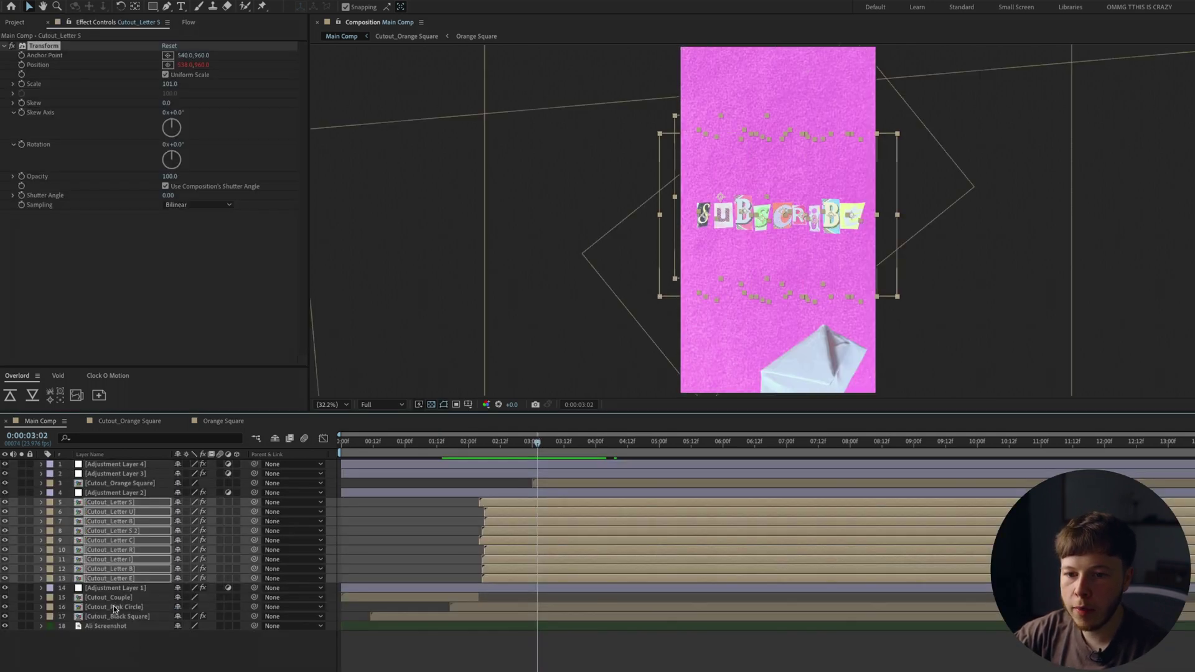
{"action": "left_click", "coordinate": [119, 483]}
{"action": "left_click", "coordinate": [428, 443]}
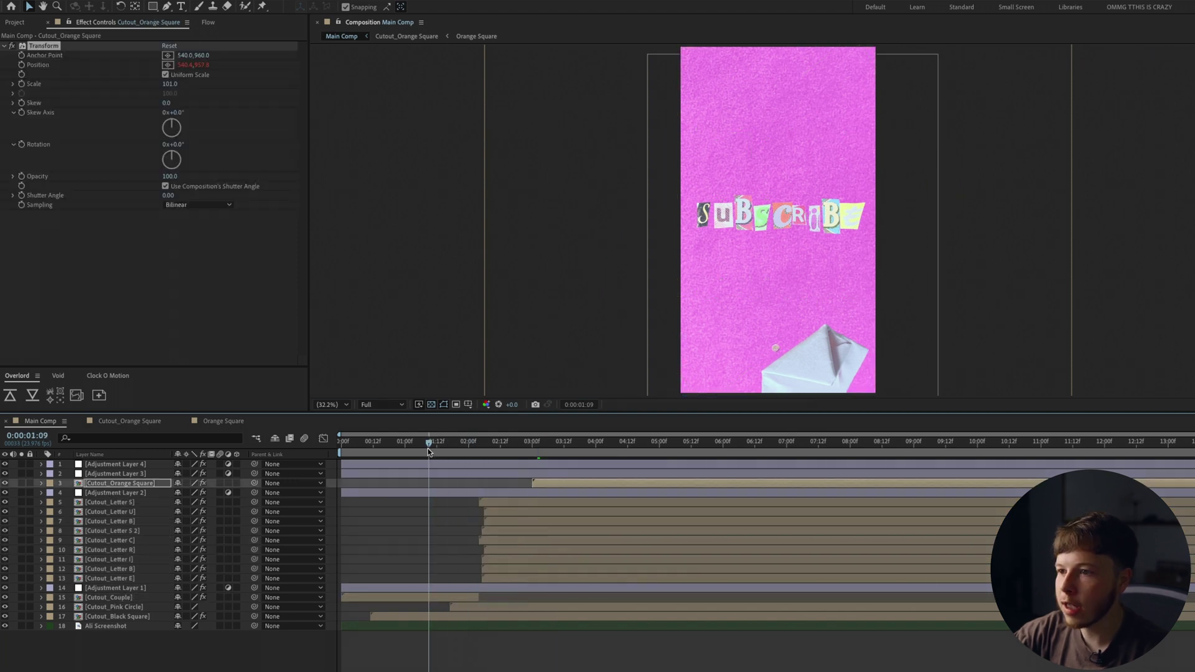
{"action": "key", "text": "space"}
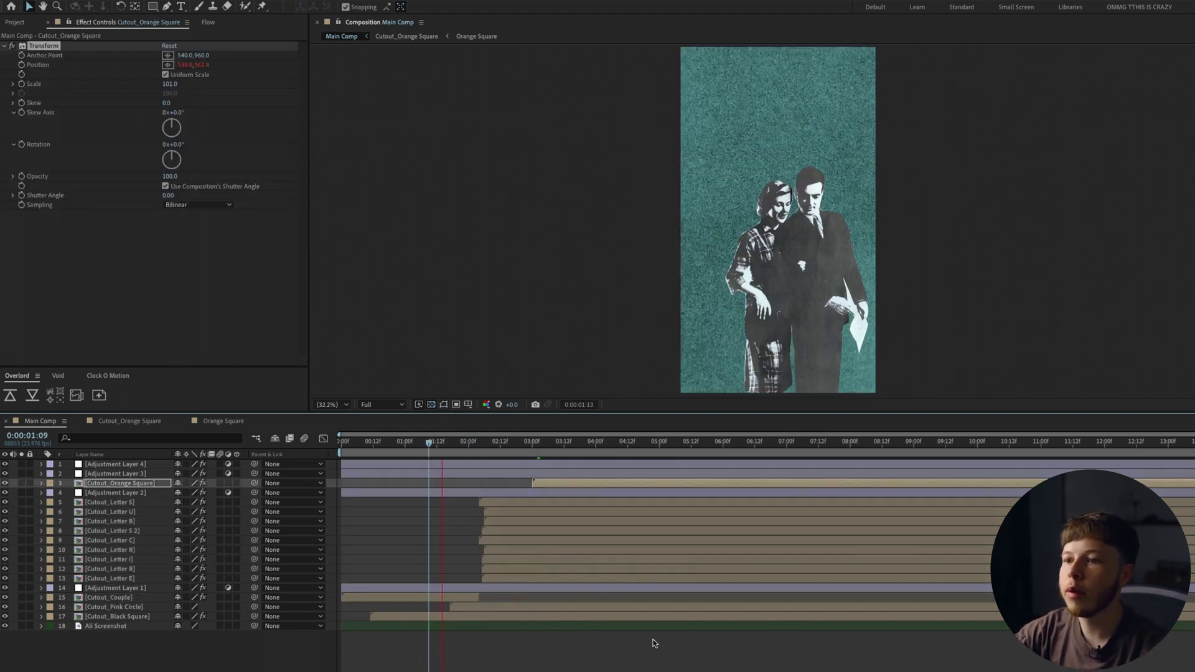
- Apply a Drop Shadow to Cutout_Orange Square with 26% opacity, 165° direction, distance 14 and softness 18
{"action": "left_click", "coordinate": [606, 484]}
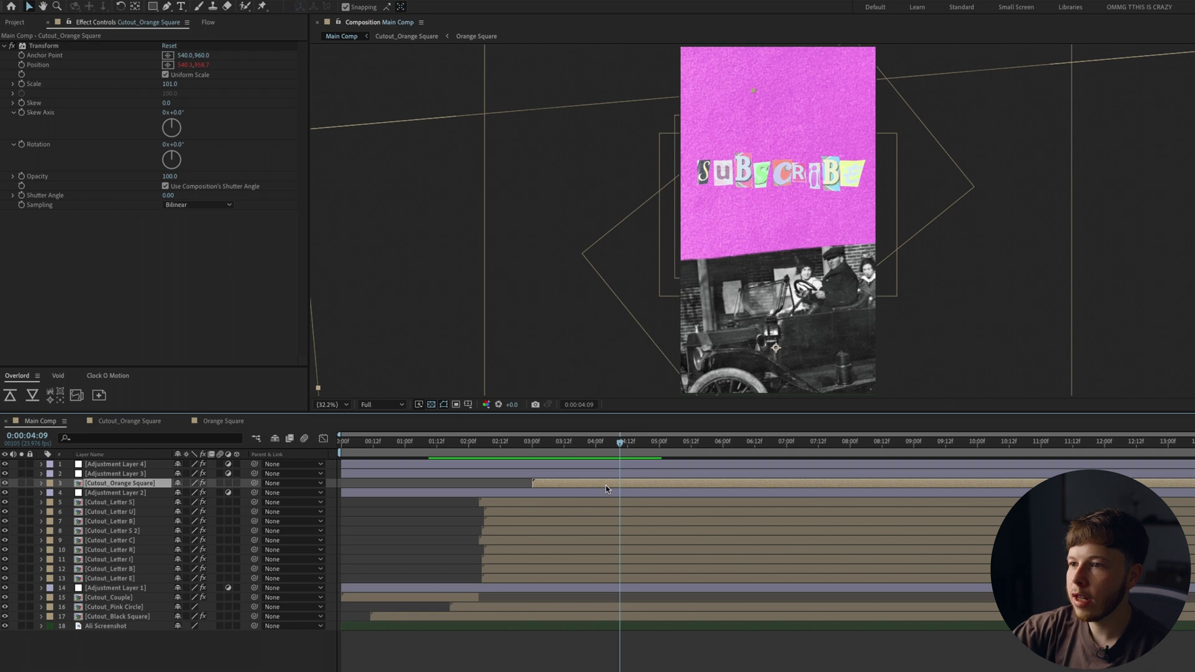
{"action": "key", "text": "ctrl+space"}
{"action": "type", "text": "drop"}
{"action": "key", "text": "Return"}
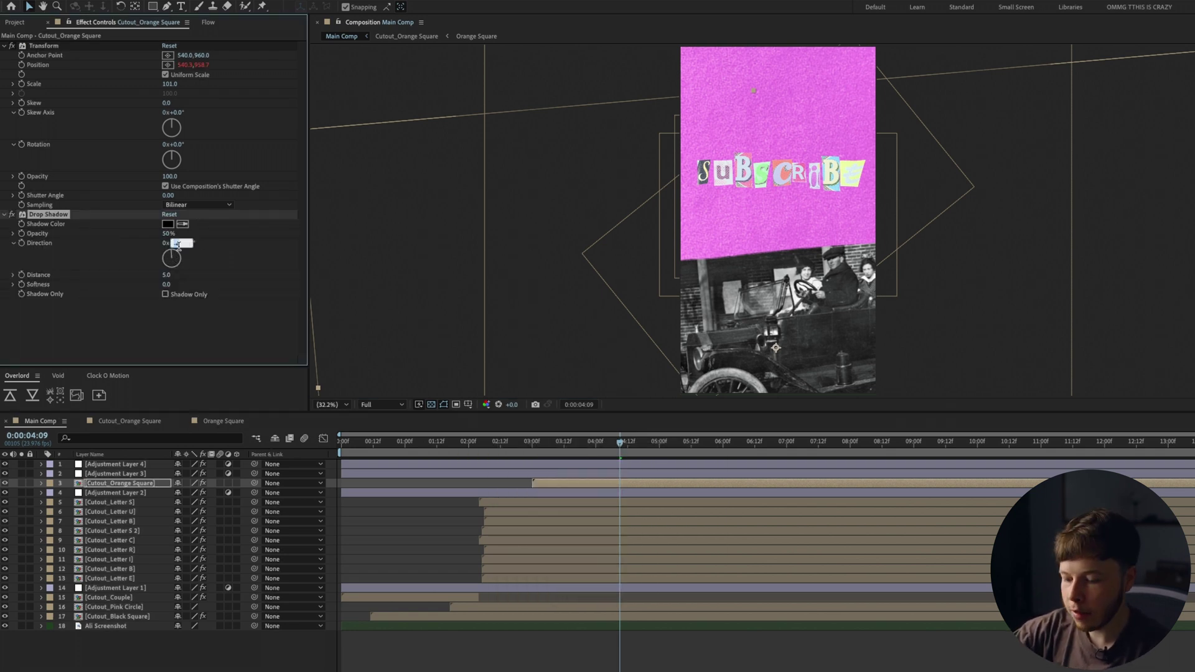
{"action": "key", "text": "Return"}
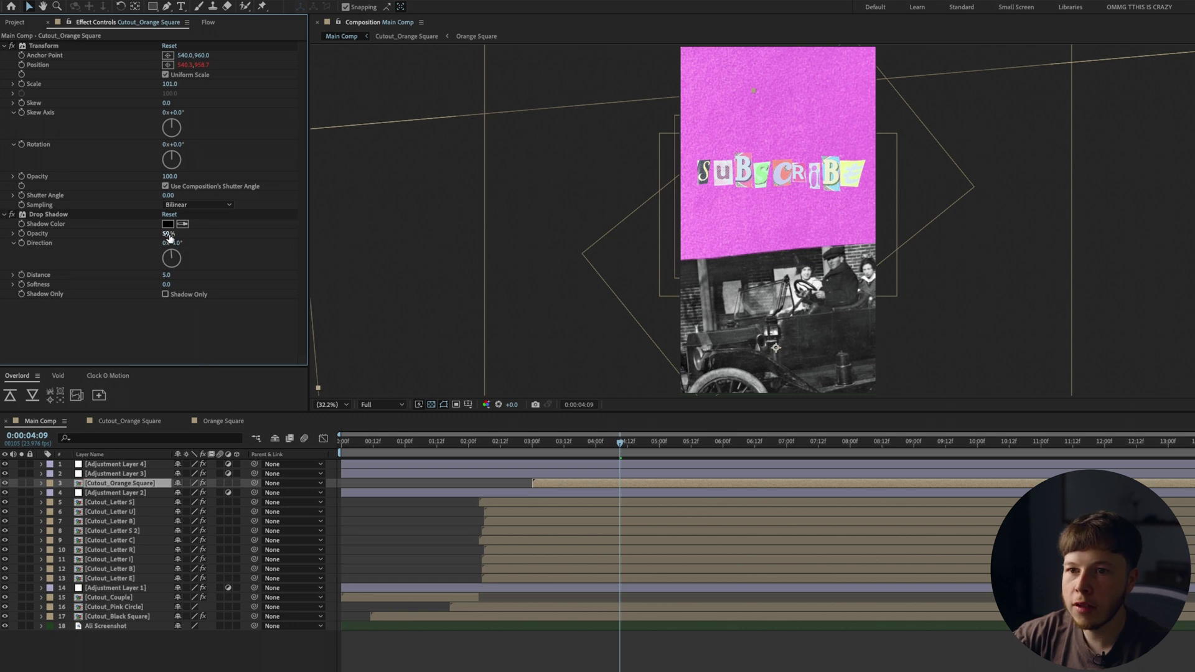
{"action": "left_click_drag", "start_coordinate": [168, 234], "coordinate": [184, 237]}
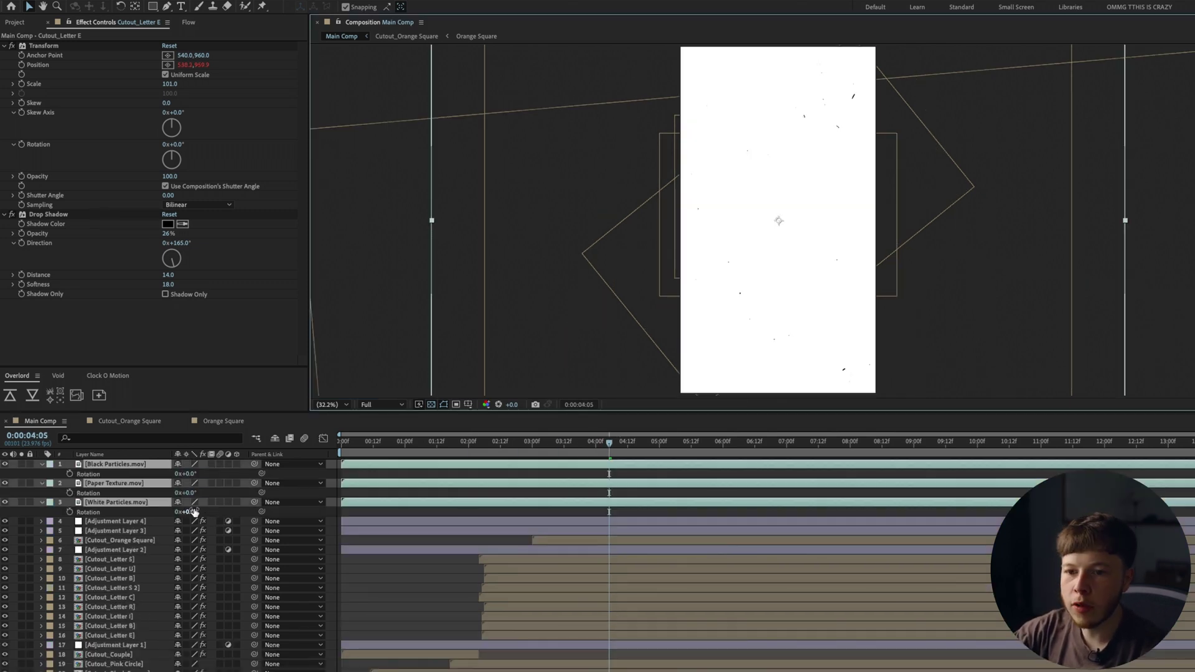
- Rotate the Black Particles.mov, Paper Texture.mov and White Particles.mov layers to suit the vertical frame and scale them to 57%
{"action": "left_click_drag", "start_coordinate": [198, 512], "coordinate": [225, 511]}
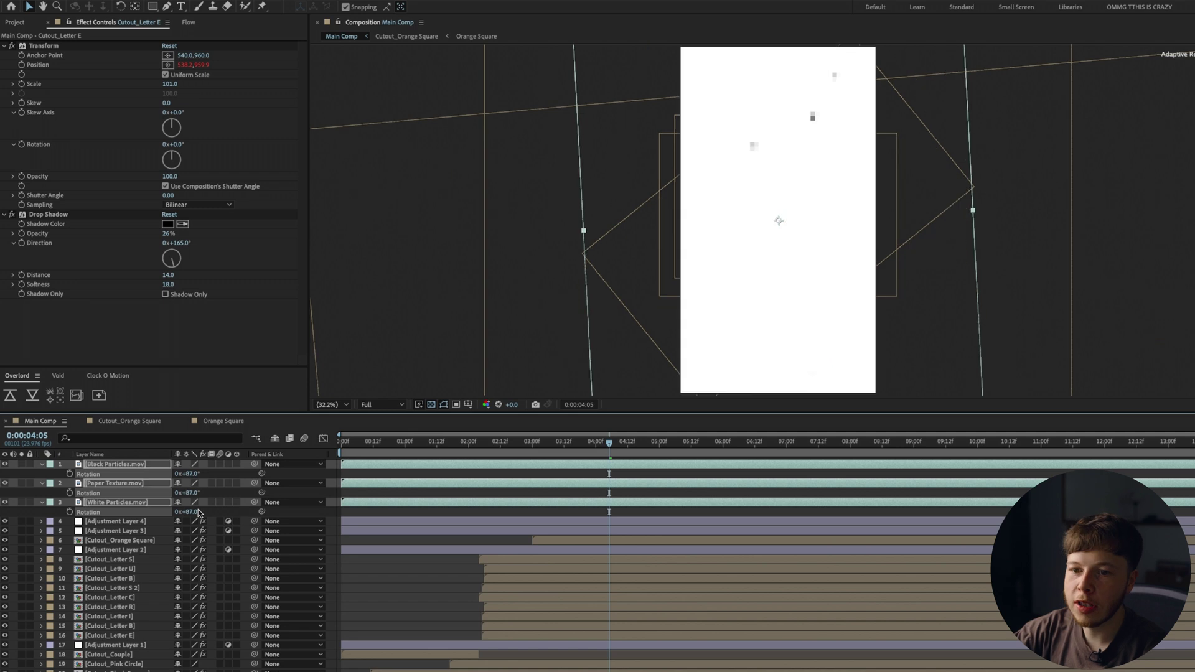
{"action": "left_click_drag", "start_coordinate": [192, 513], "coordinate": [169, 523]}
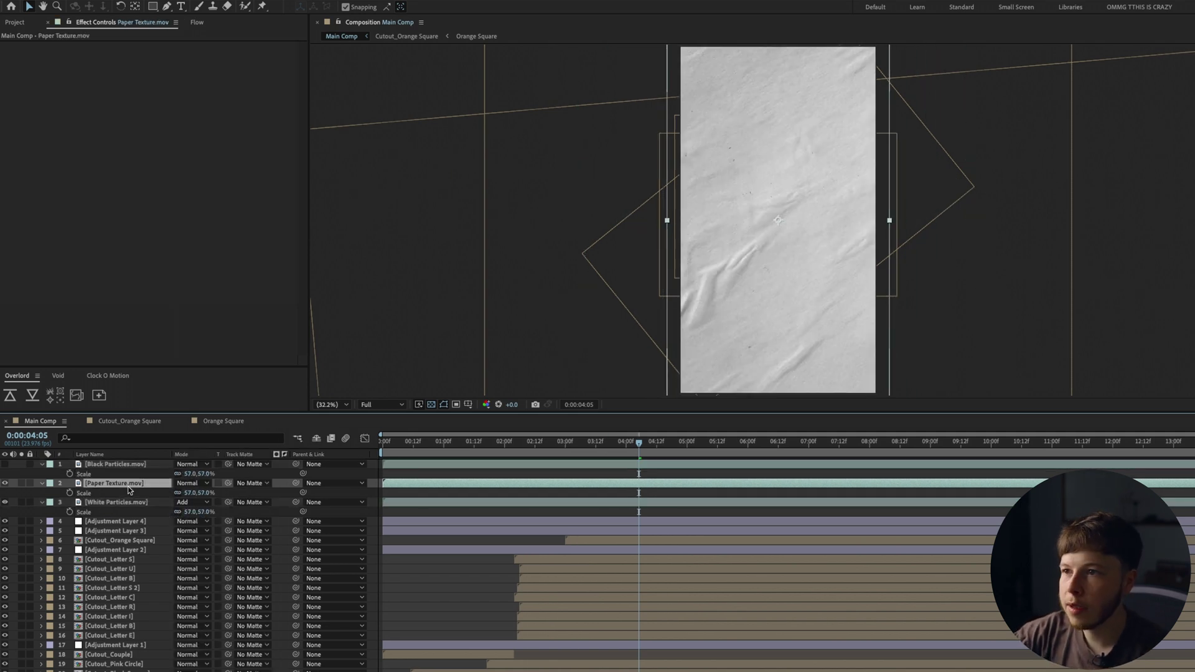
- Set Paper Texture.mov to the Overlay blending mode, apply the Curves effect, and pull the curve down to darken it
{"action": "left_click", "coordinate": [196, 484]}
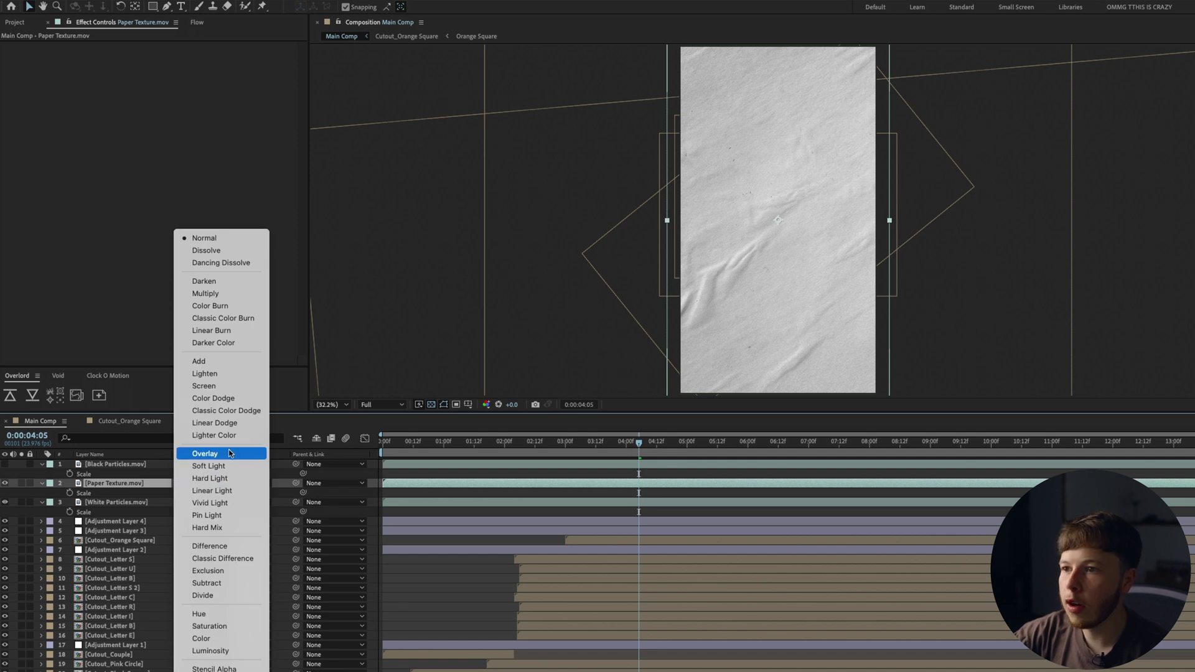
{"action": "left_click", "coordinate": [199, 451]}
{"action": "key", "text": "ctrl+space"}
{"action": "type", "text": "lev"}
{"action": "key", "text": "BackSpace"}
{"action": "key", "text": "BackSpace"}
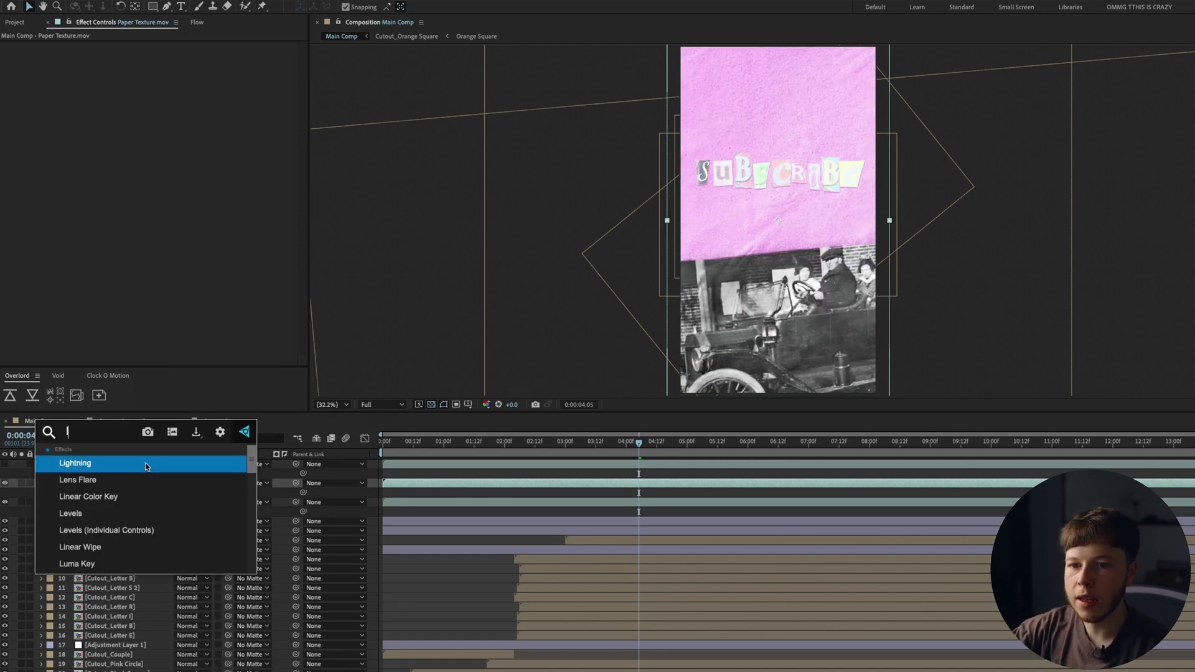
{"action": "key", "text": "BackSpace"}
{"action": "type", "text": "cur"}
{"action": "left_click", "coordinate": [147, 467]}
{"action": "left_click_drag", "start_coordinate": [67, 183], "coordinate": [69, 212]}
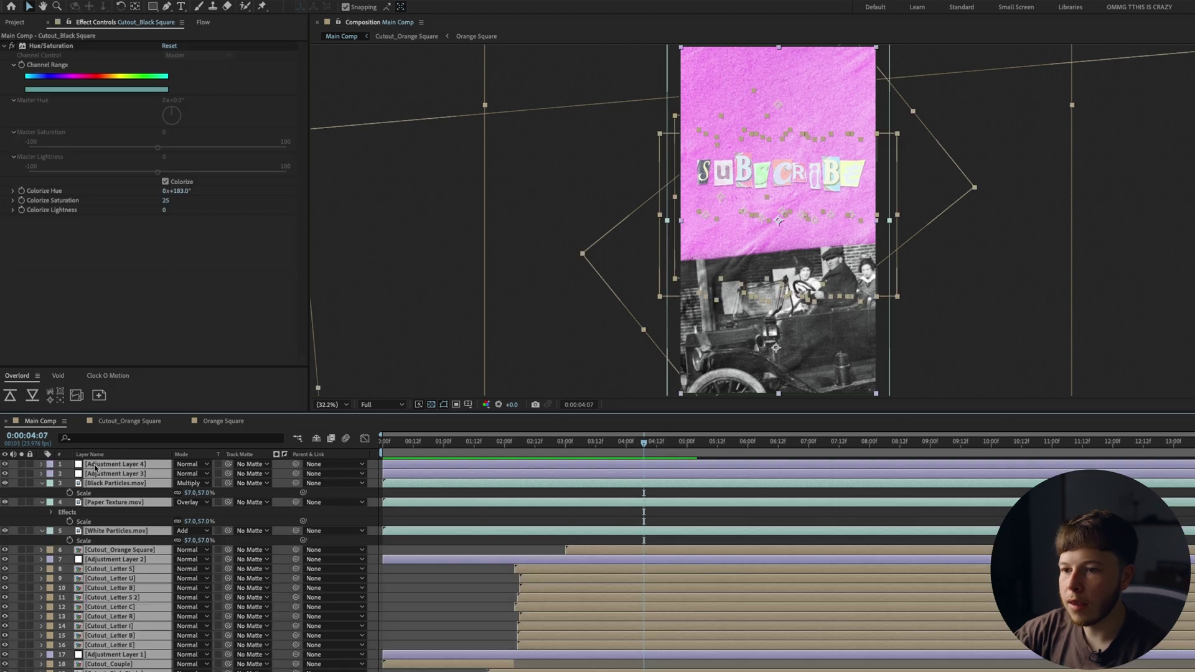
- Pre-compose all layers above the background video as Overlay, preserve underlying transparency on its particle and paper texture layers, and return to Main Comp
{"action": "key", "text": "ctrl+shift+c"}
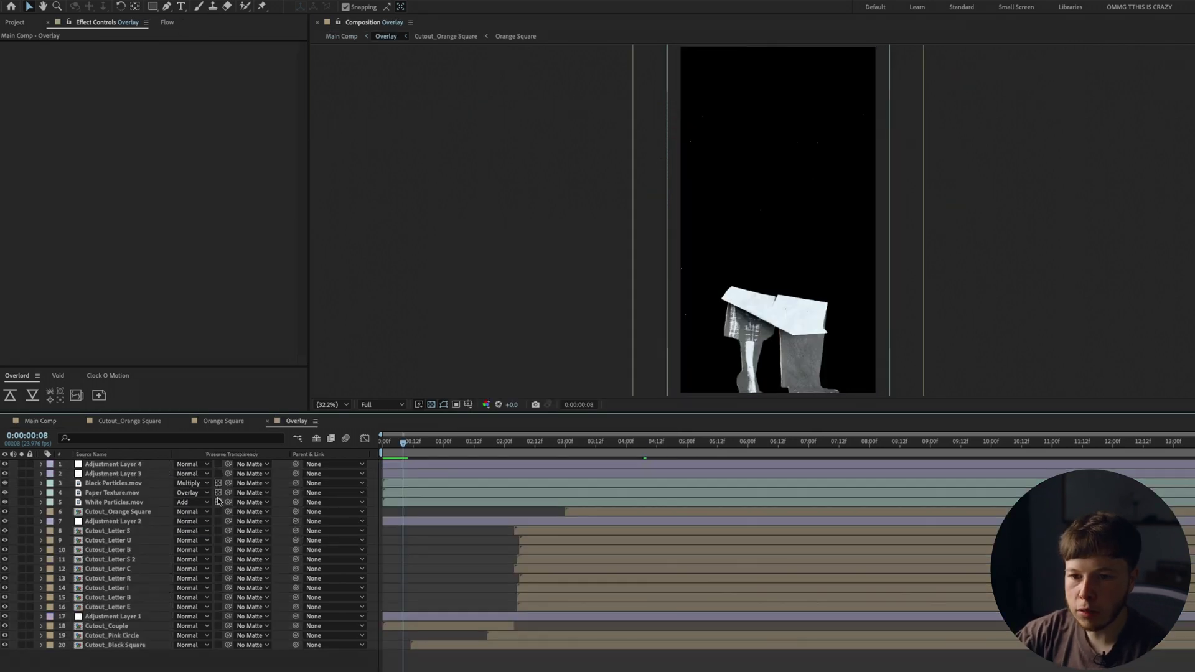
{"action": "left_click", "coordinate": [218, 502]}
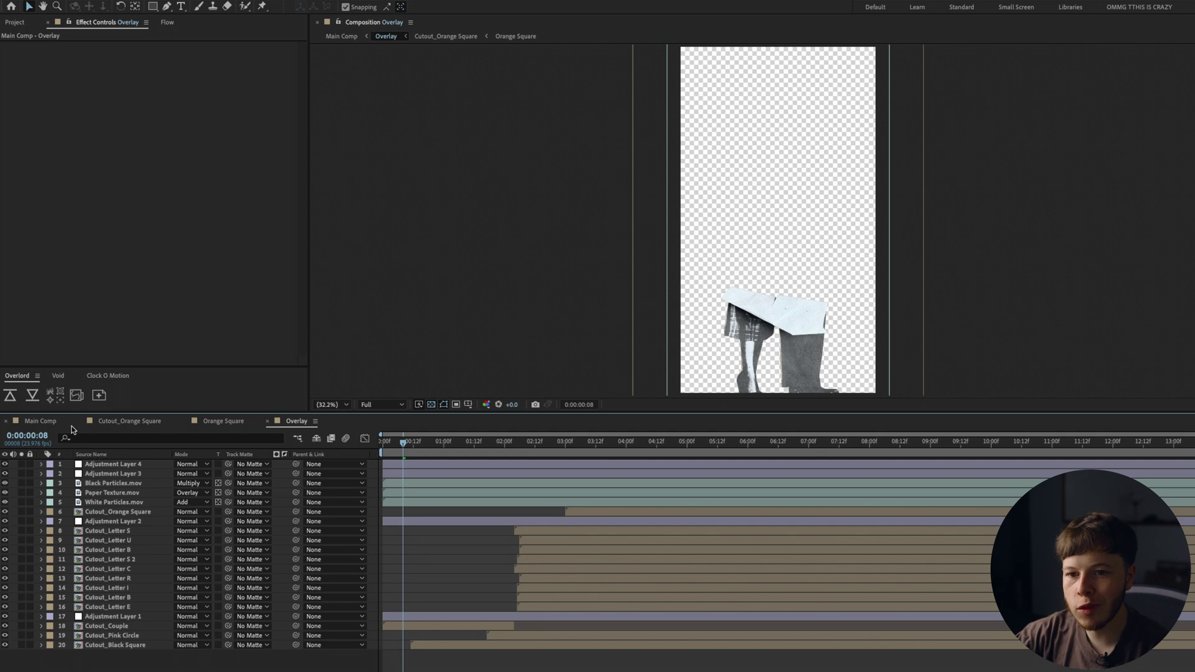
{"action": "left_click", "coordinate": [50, 421]}
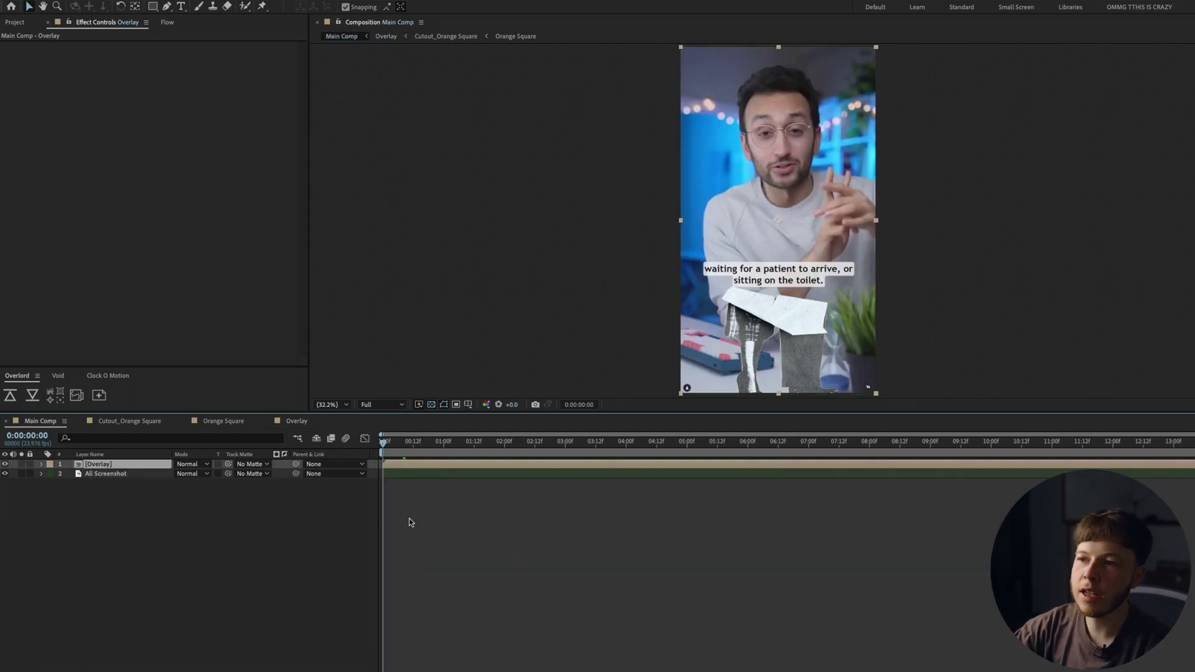